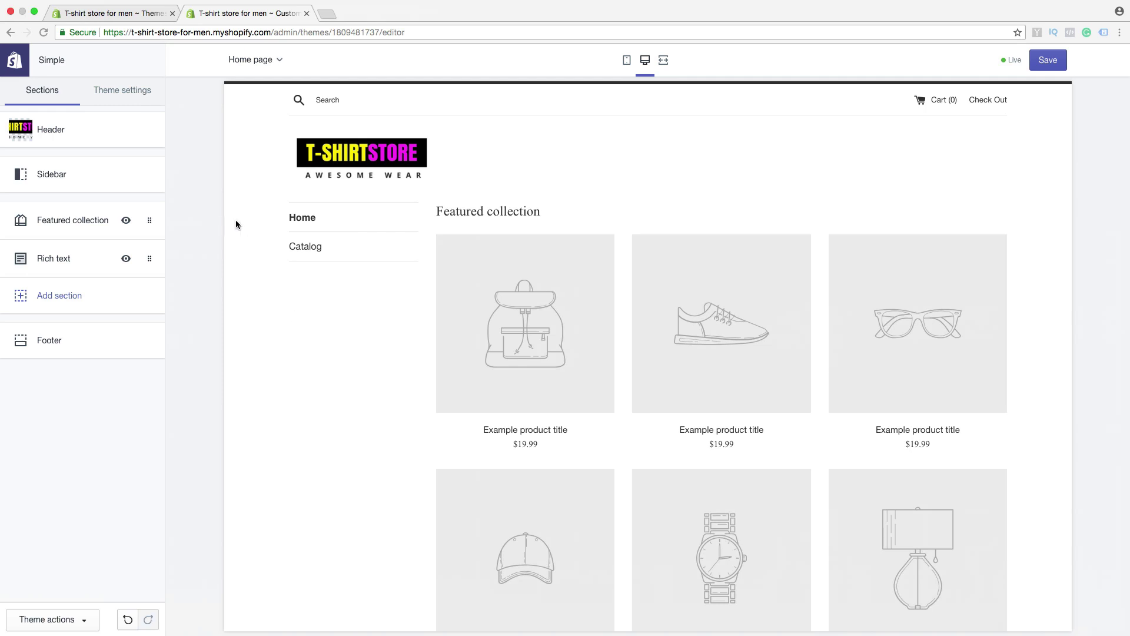
# Exit the theme editor to the Themes page and reopen the Simple theme for customization
pyautogui.click(14, 64)
pyautogui.click(645, 199)
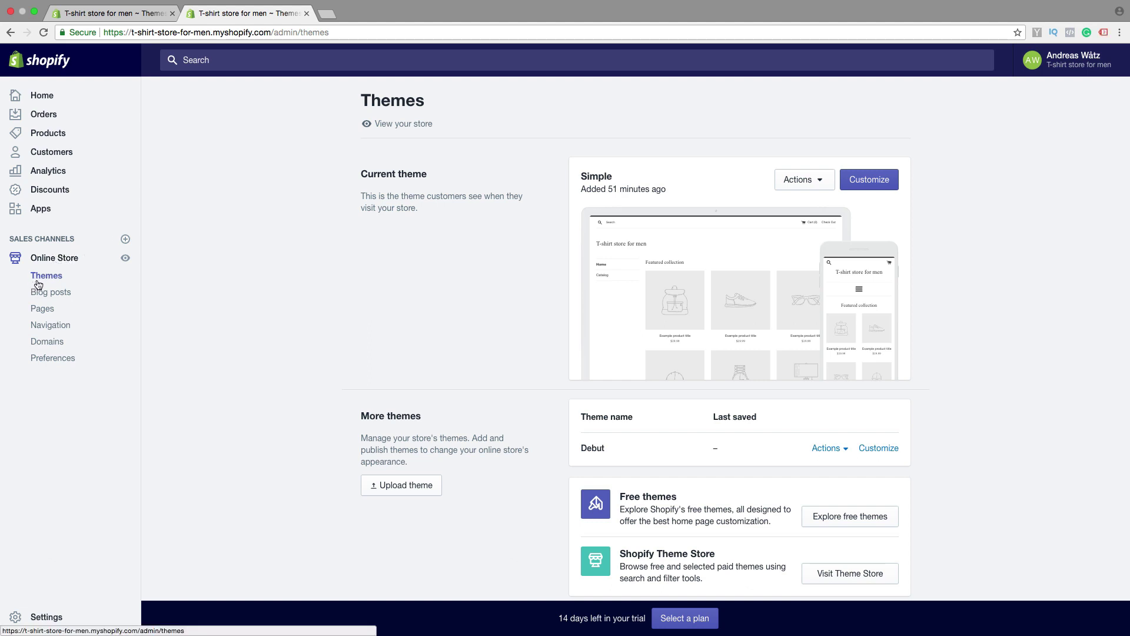
pyautogui.click(872, 183)
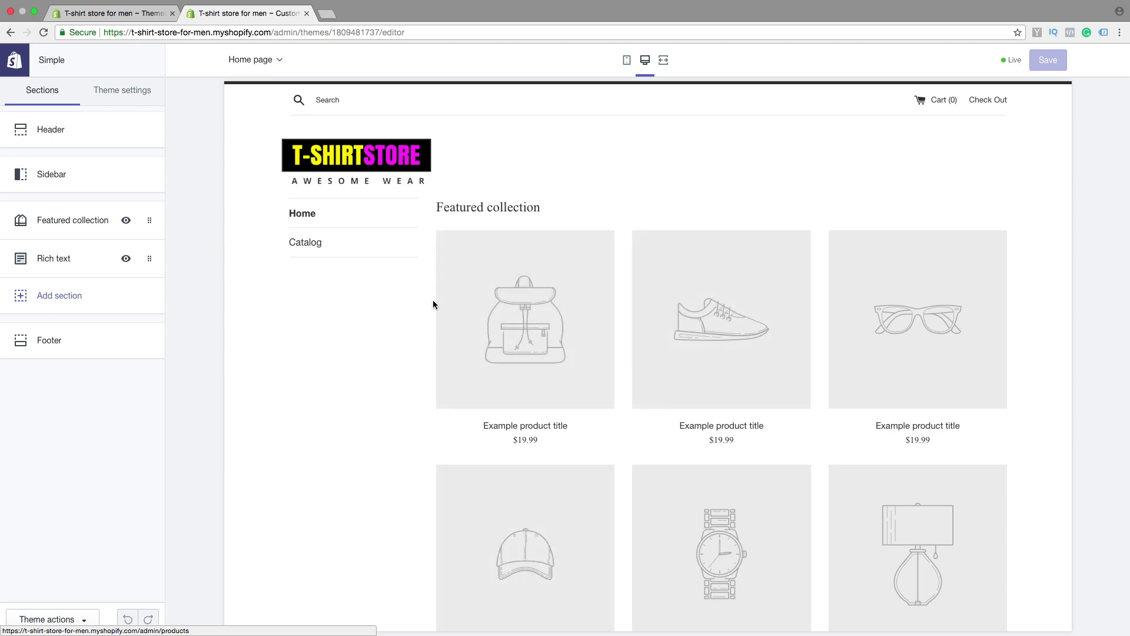
# Add a Slideshow section to the home page
pyautogui.click(59, 298)
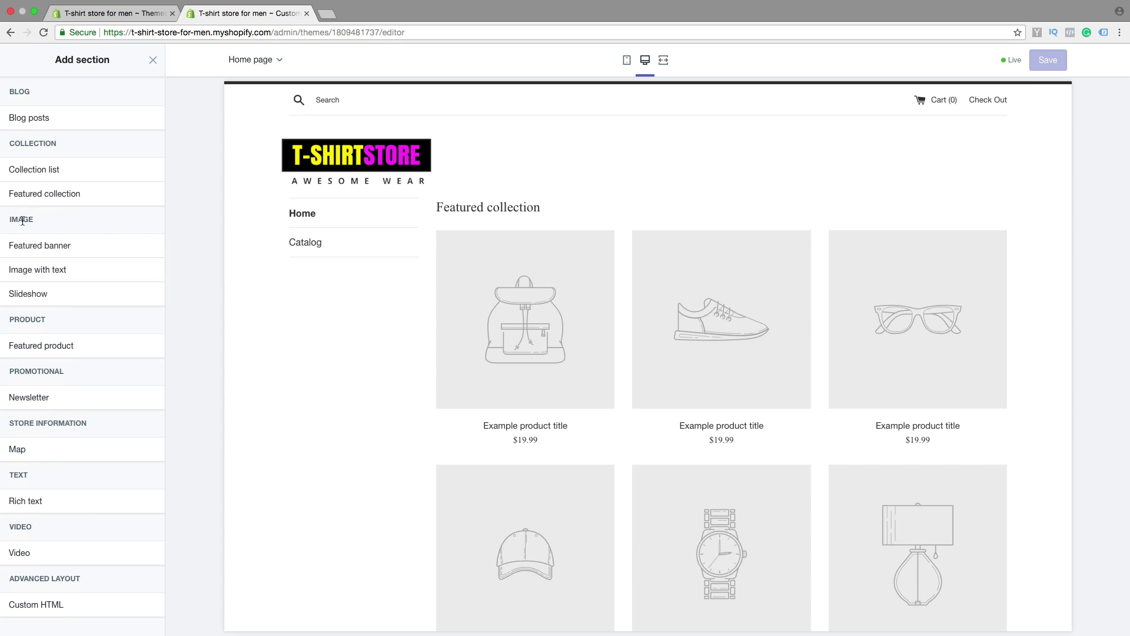
pyautogui.click(23, 297)
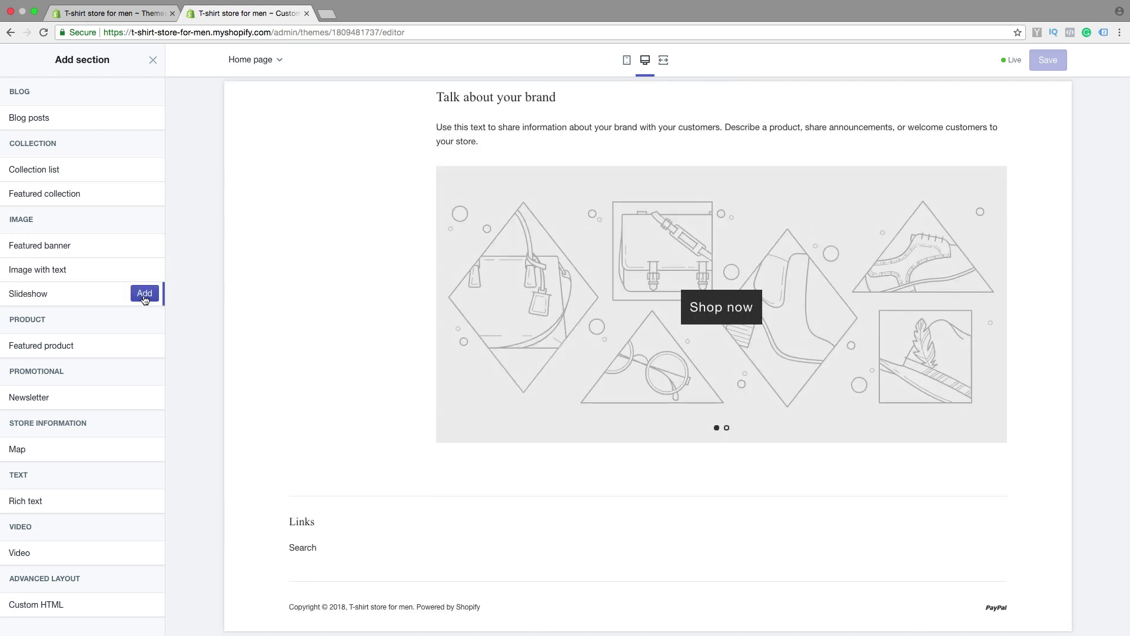
pyautogui.click(144, 295)
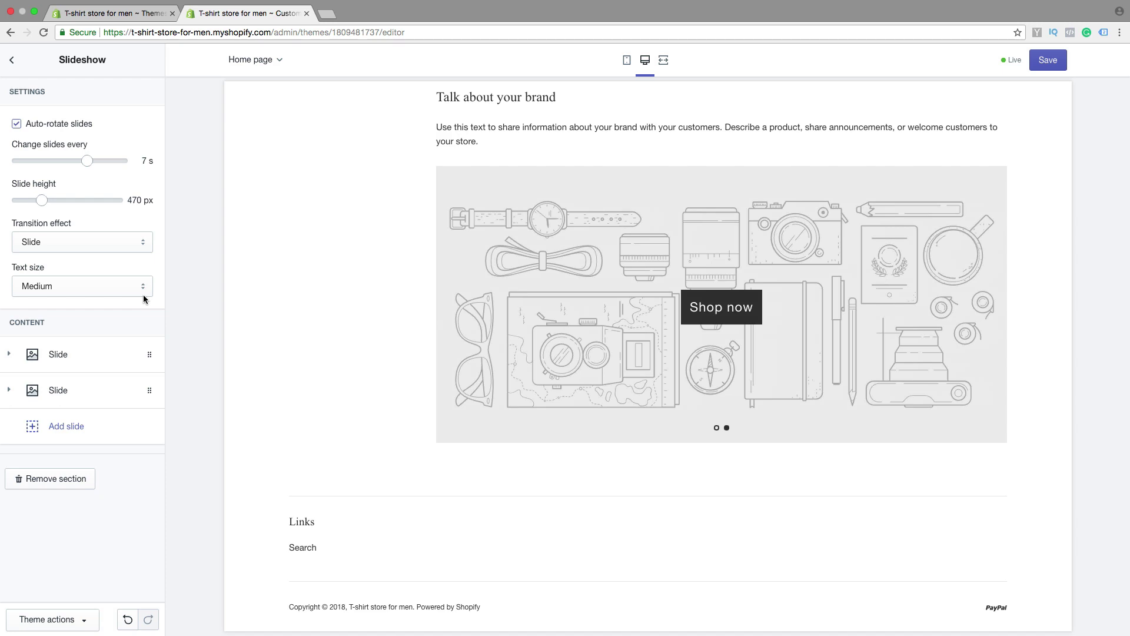
# Open pixabay.com in a new browser tab
pyautogui.click(328, 15)
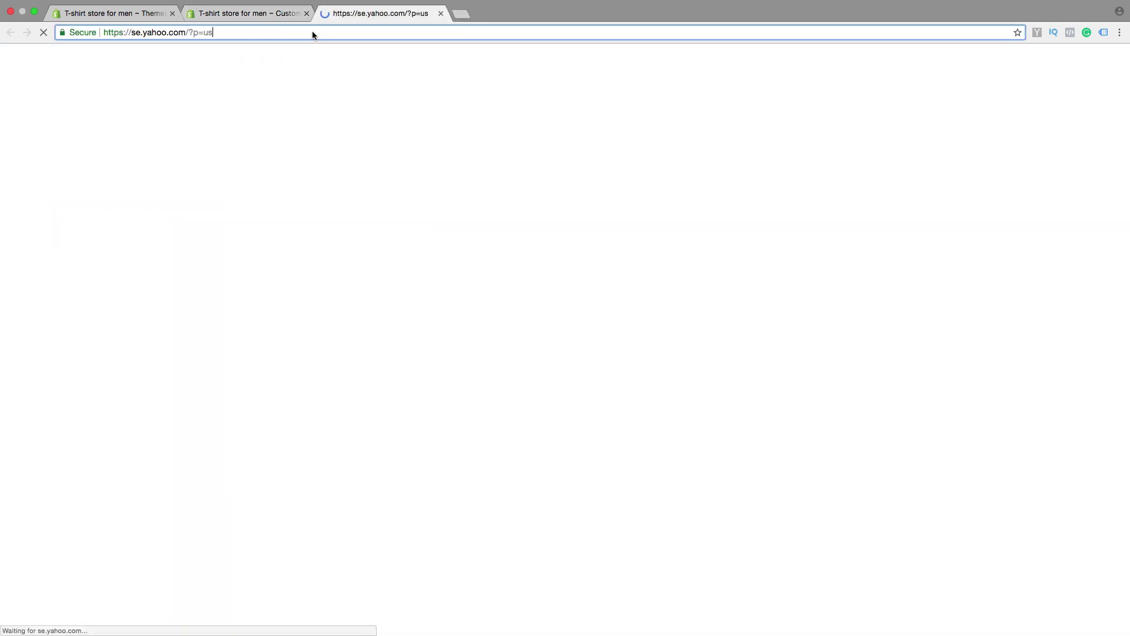
pyautogui.click(312, 31)
pyautogui.write('pixabay.com')
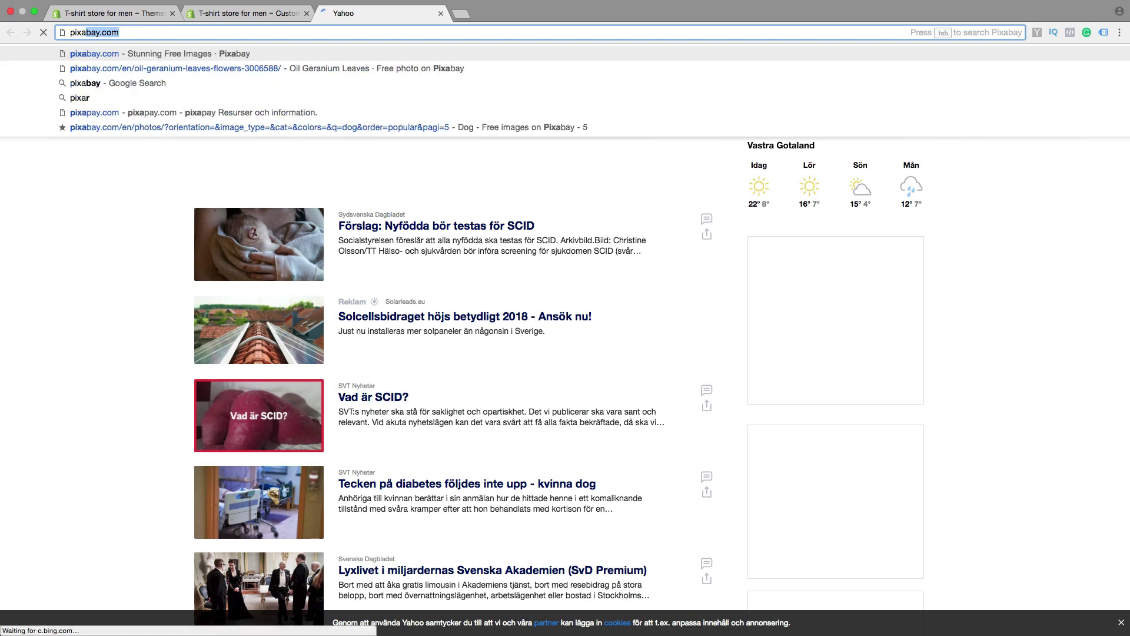
pyautogui.press('Return')
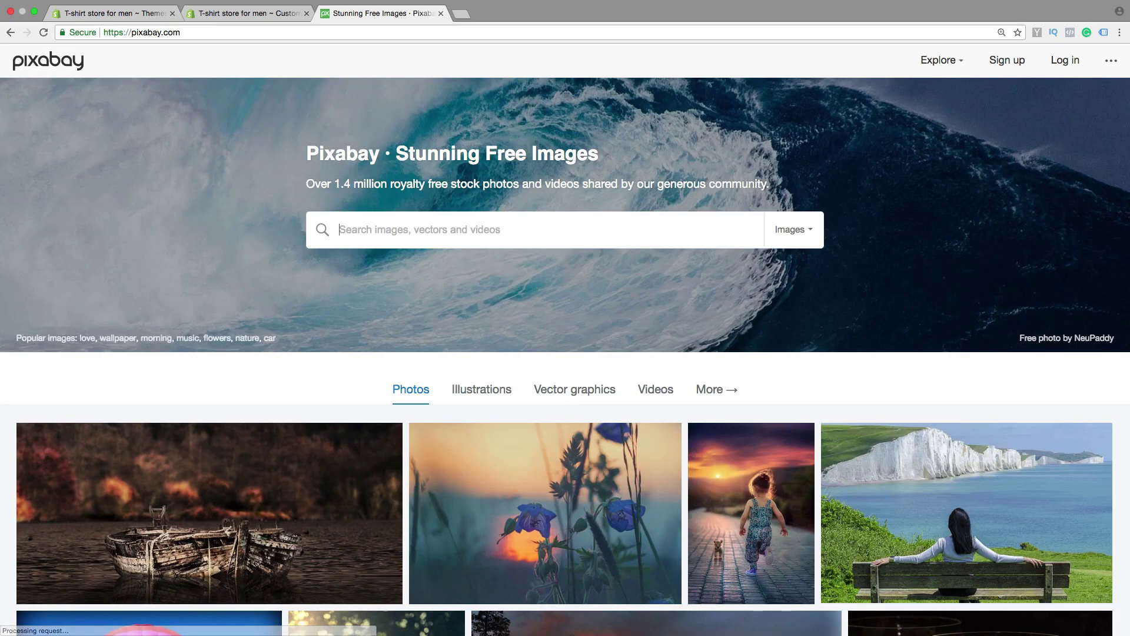
# Search Pixabay's images for "t-shirts"
pyautogui.click(378, 235)
pyautogui.write('t')
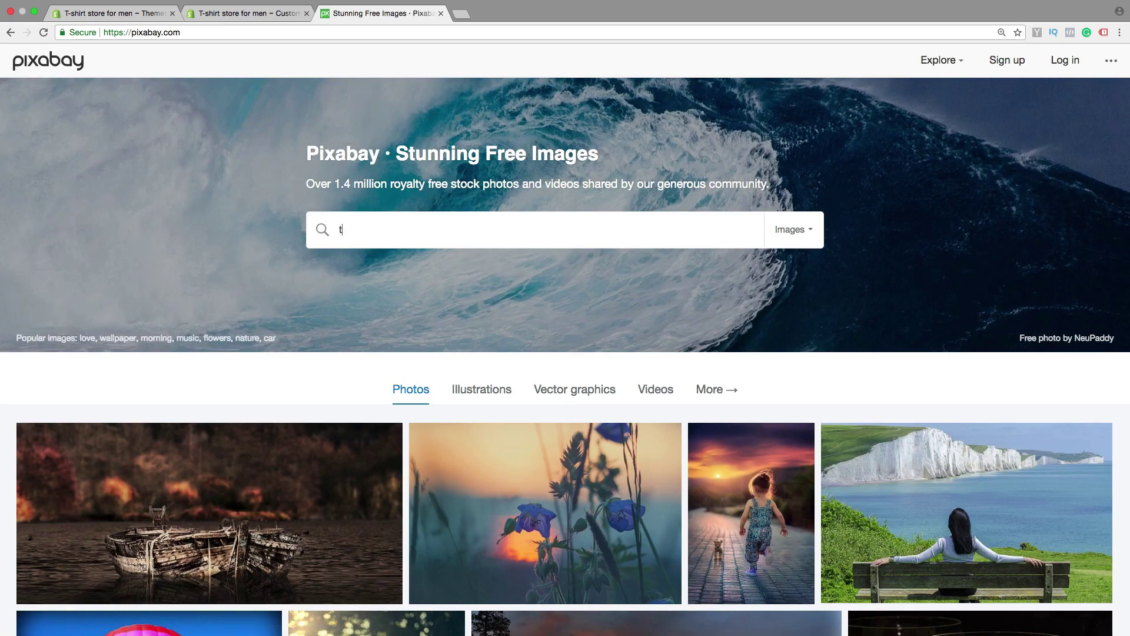
pyautogui.write('-shirts')
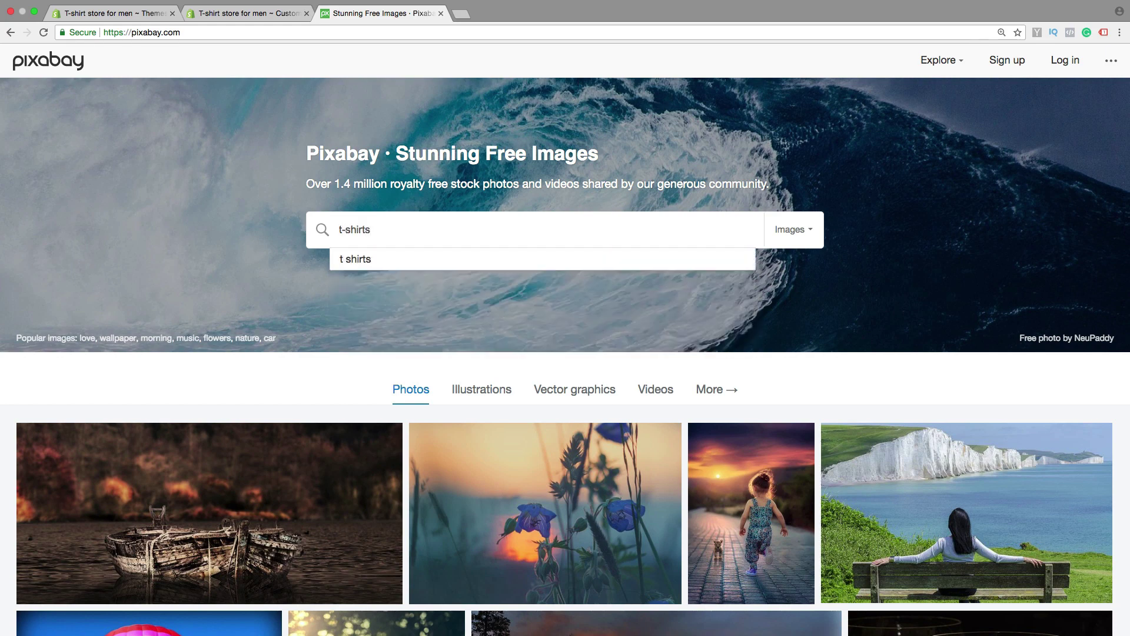
pyautogui.press('Return')
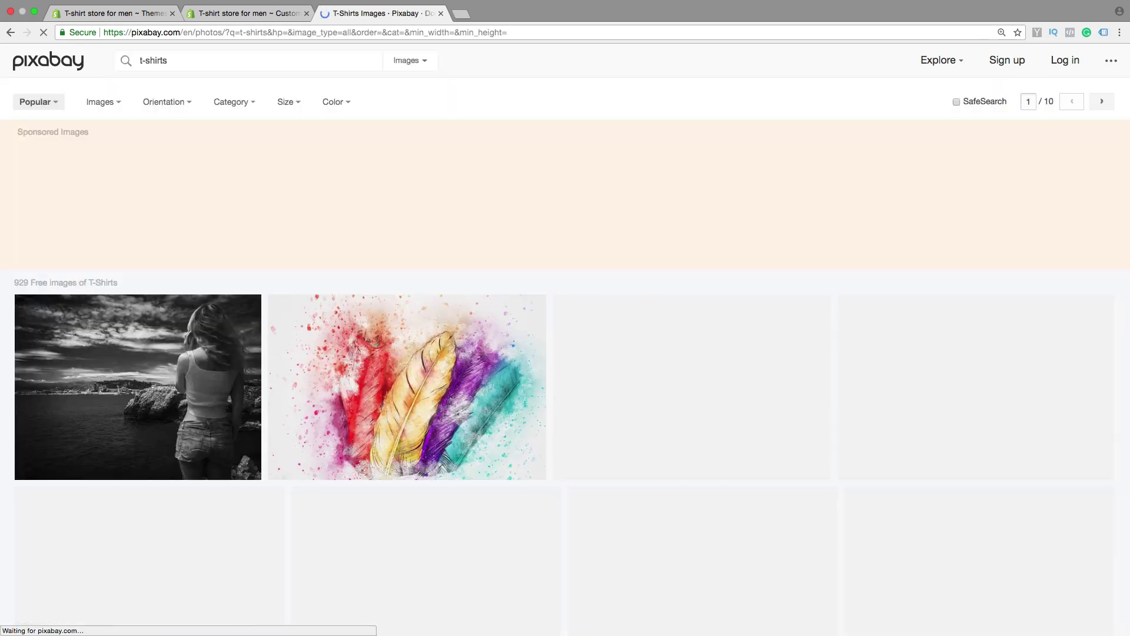
# Find and open the black-and-white photo of T-shirts stacked on store shelves among the search results
pyautogui.scroll(-3, 334, 400)
pyautogui.scroll(3, 333, 400)
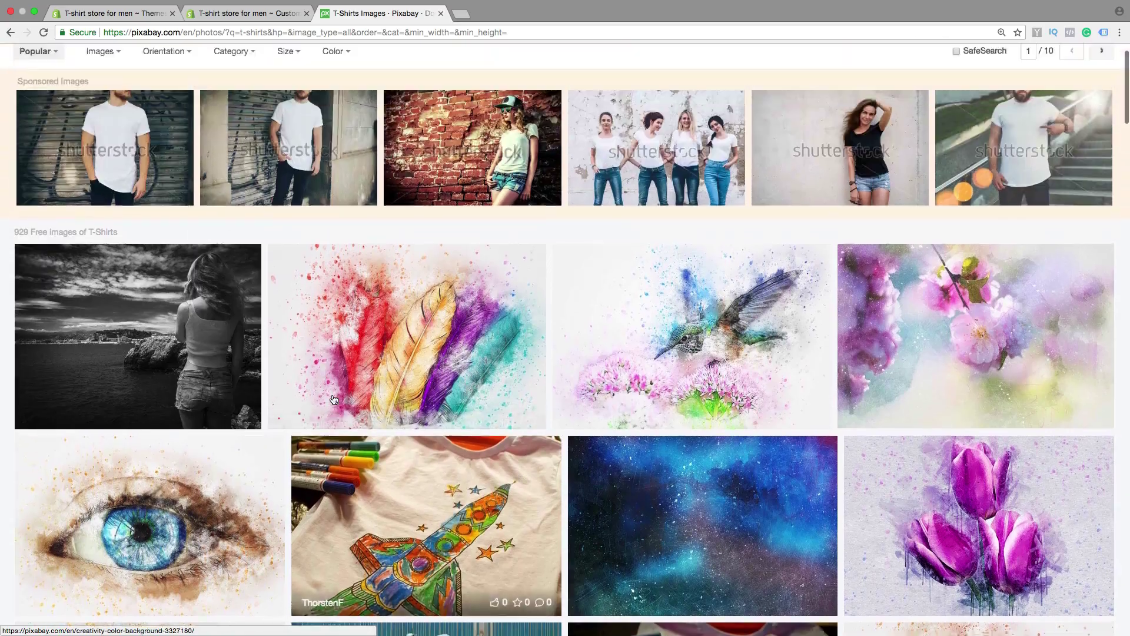
pyautogui.scroll(-12, 333, 400)
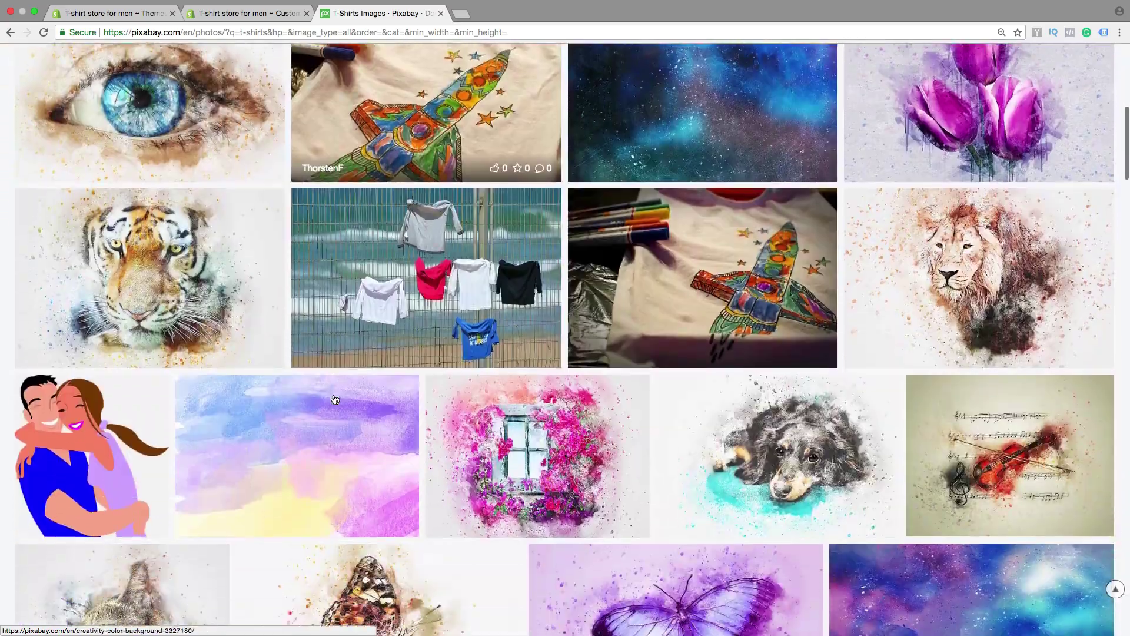
pyautogui.scroll(-12, 335, 400)
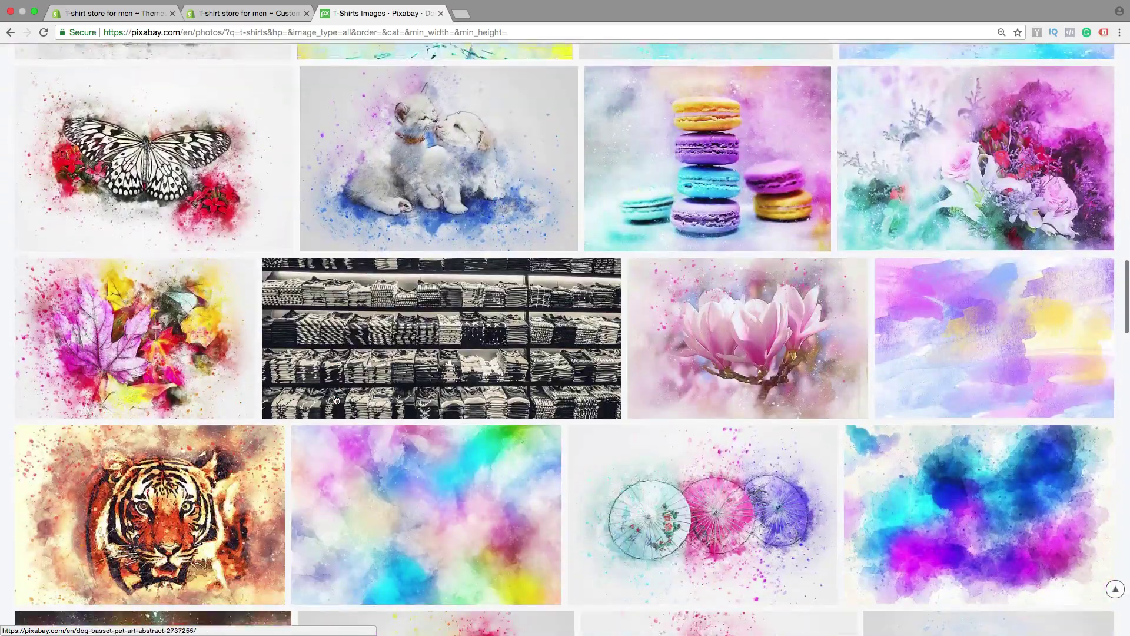
pyautogui.scroll(-12, 331, 402)
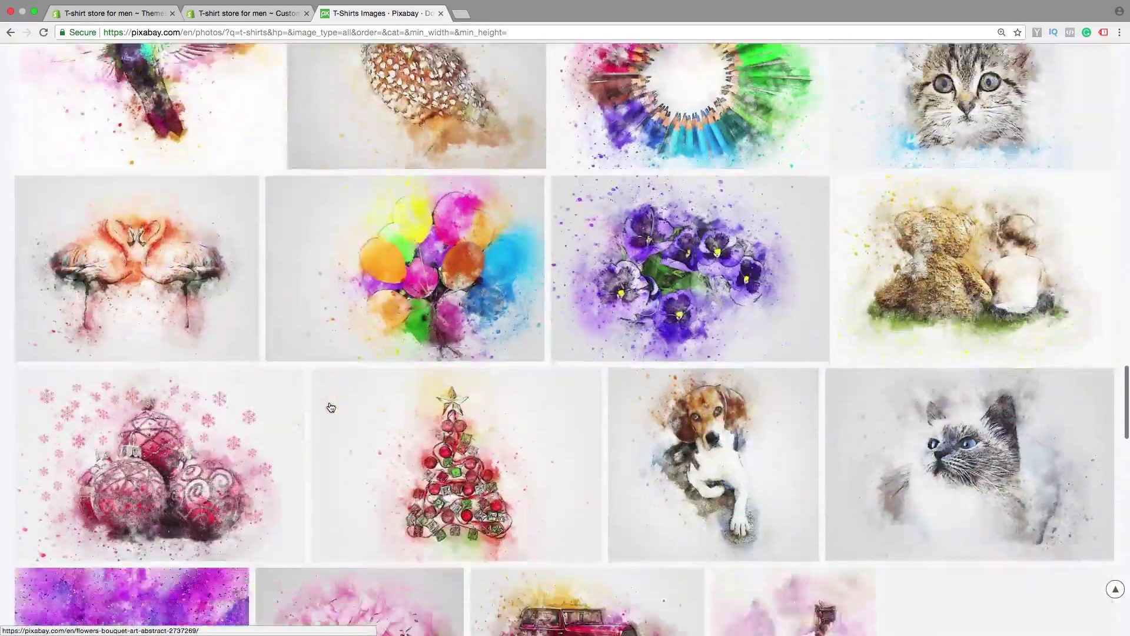
pyautogui.scroll(9, 331, 408)
pyautogui.scroll(5, 331, 407)
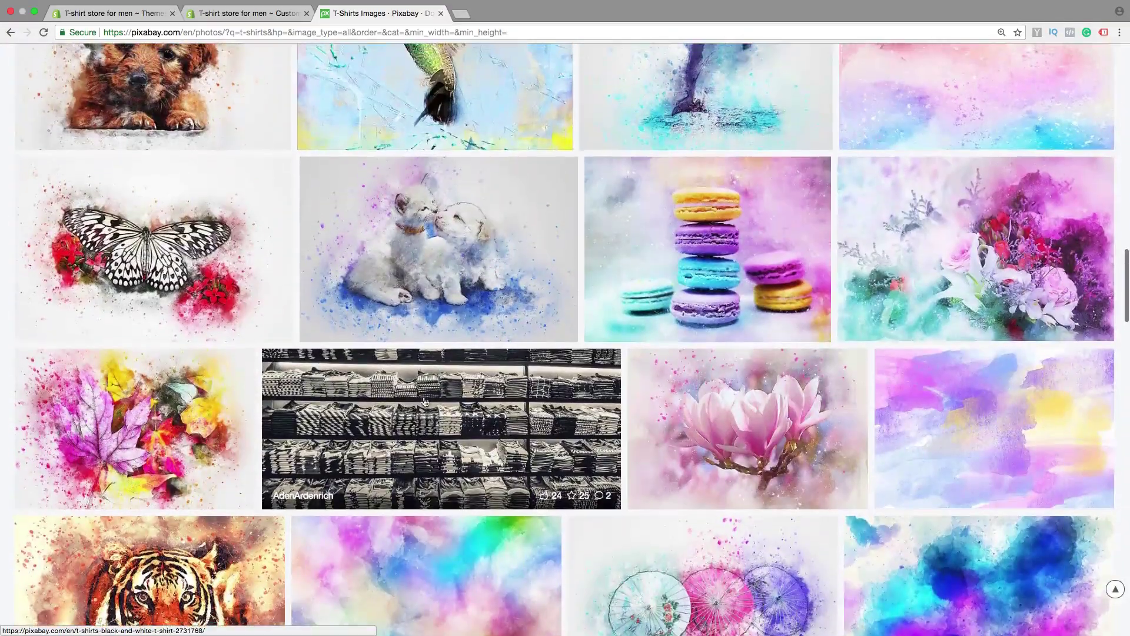
pyautogui.click(430, 442)
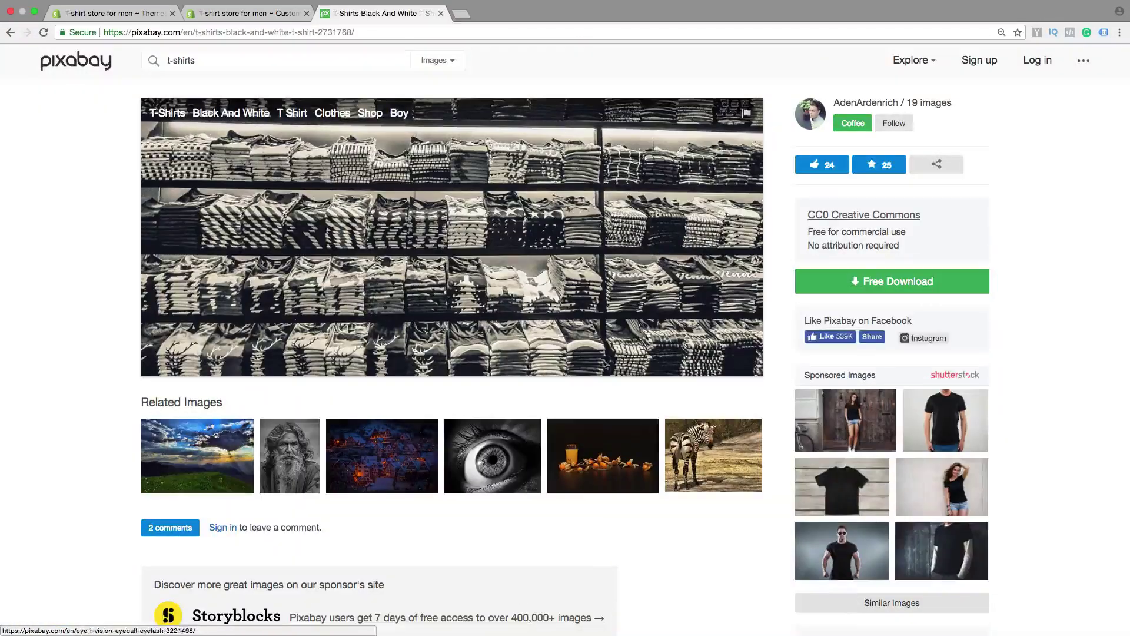
# Download the black-and-white T-shirt photo as a 1280×572 JPG
pyautogui.click(848, 284)
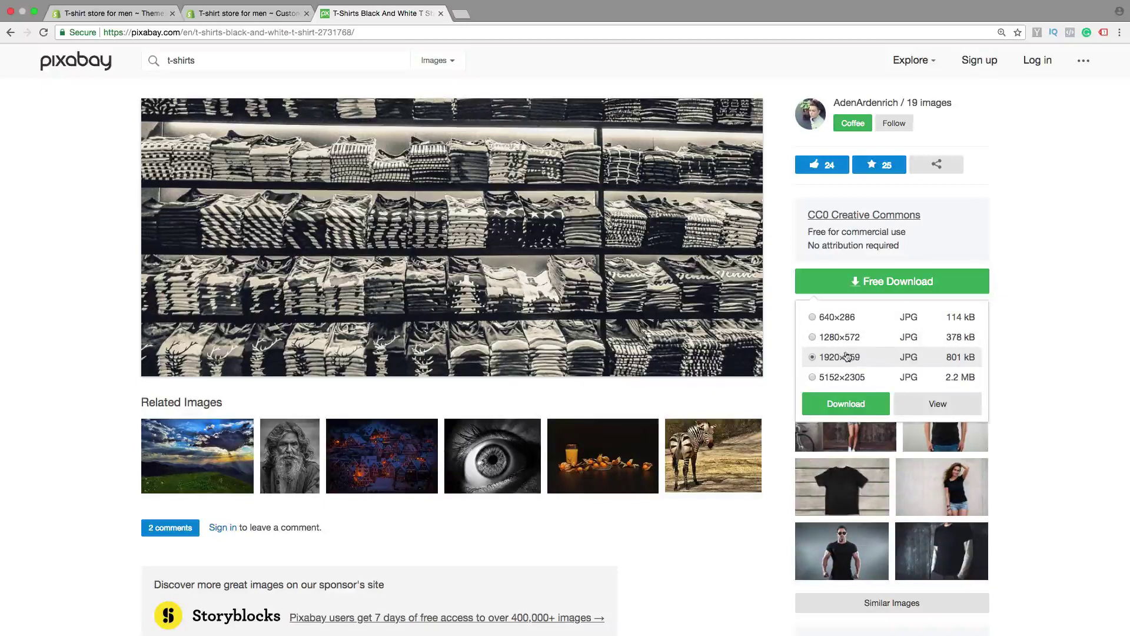
pyautogui.click(814, 338)
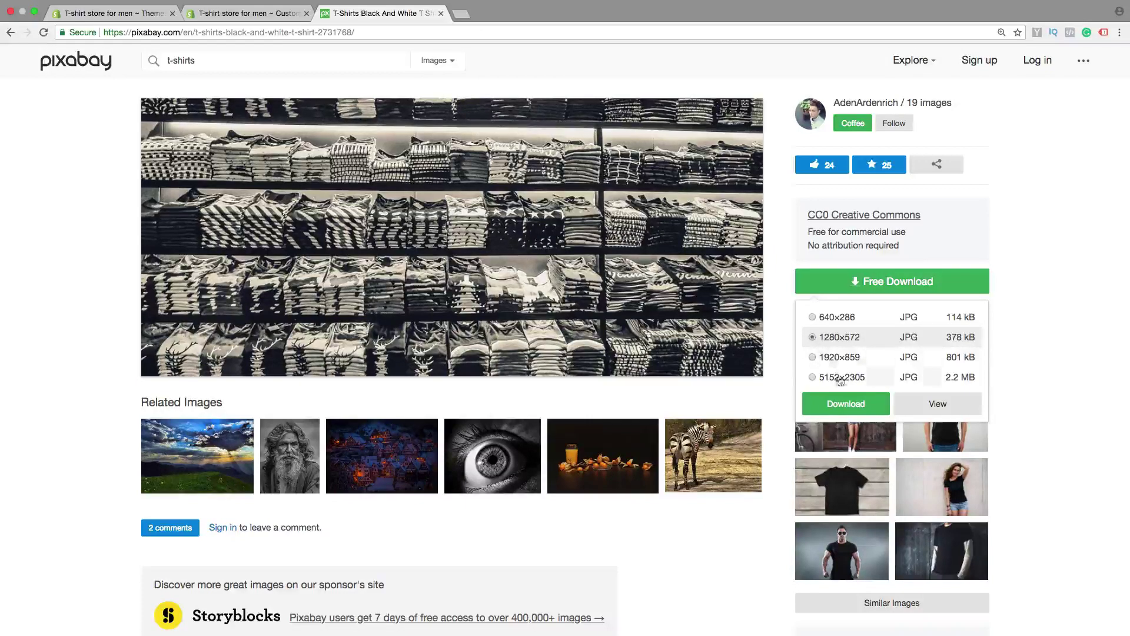
pyautogui.click(844, 407)
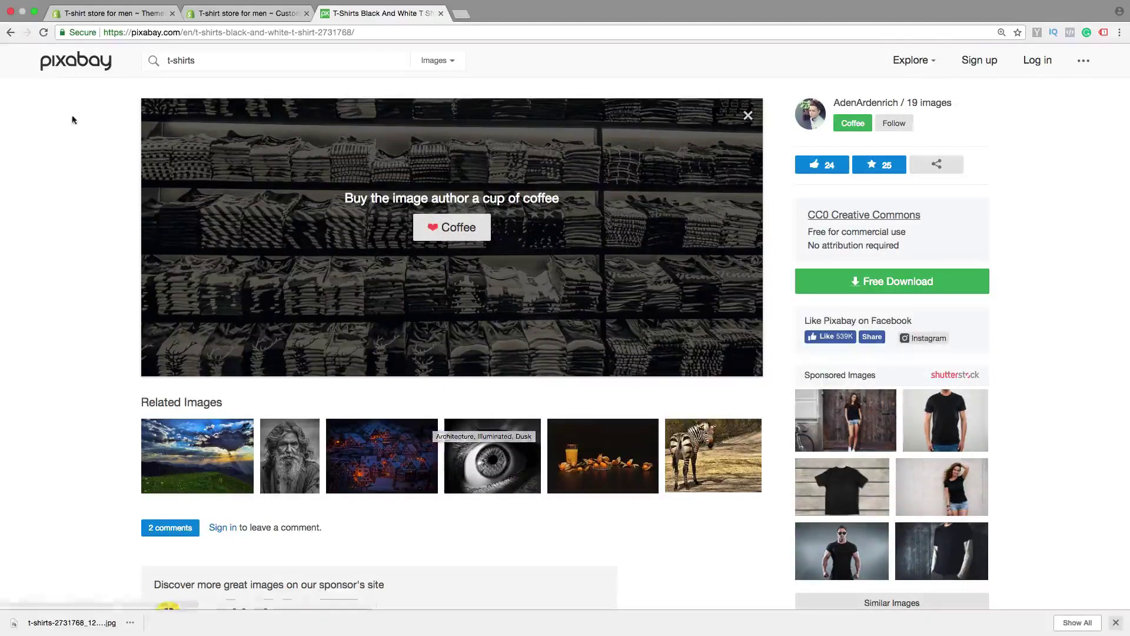
# Return to the T-shirt search results and advance through them to page 3
pyautogui.click(10, 33)
pyautogui.scroll(-10, 421, 449)
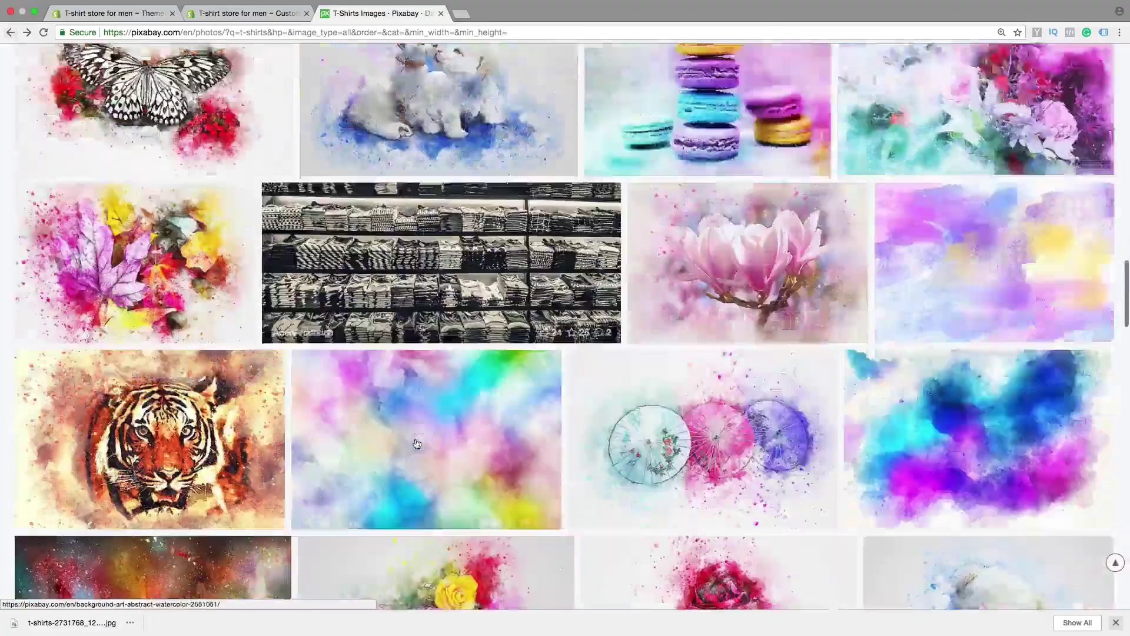
pyautogui.scroll(-20, 422, 449)
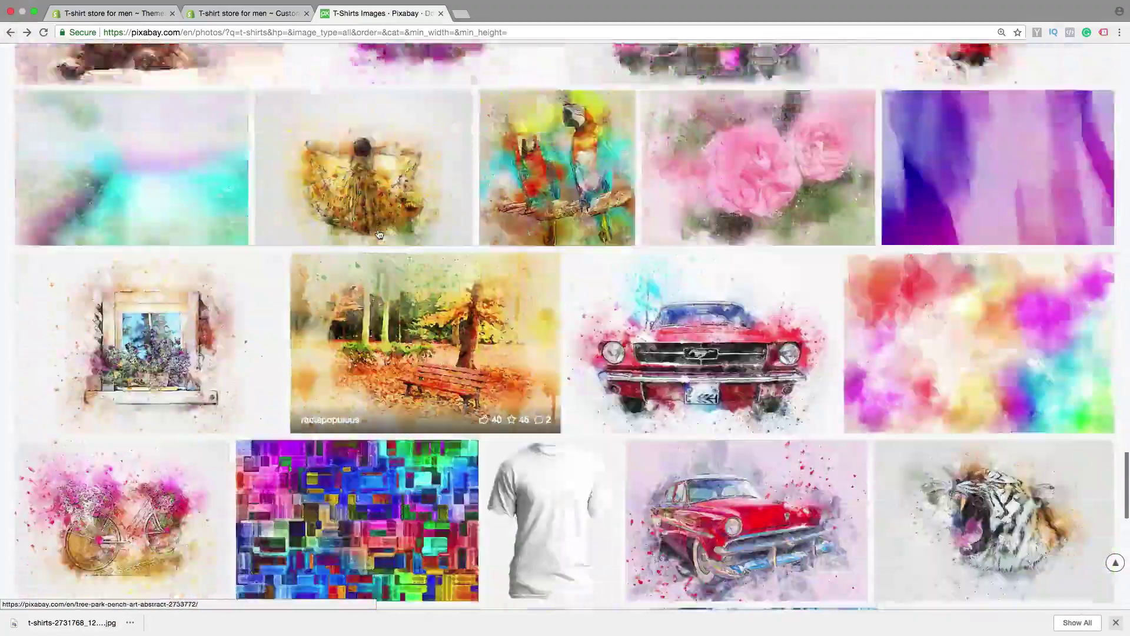
pyautogui.scroll(-5, 378, 235)
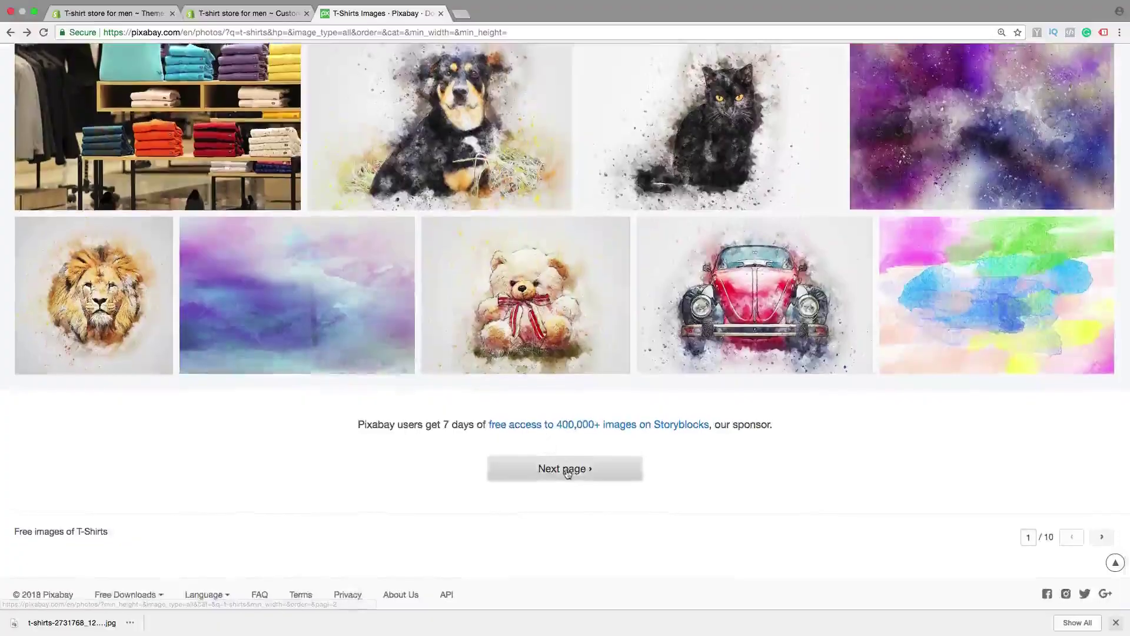
pyautogui.click(598, 468)
pyautogui.scroll(-5, 514, 435)
pyautogui.scroll(-20, 514, 434)
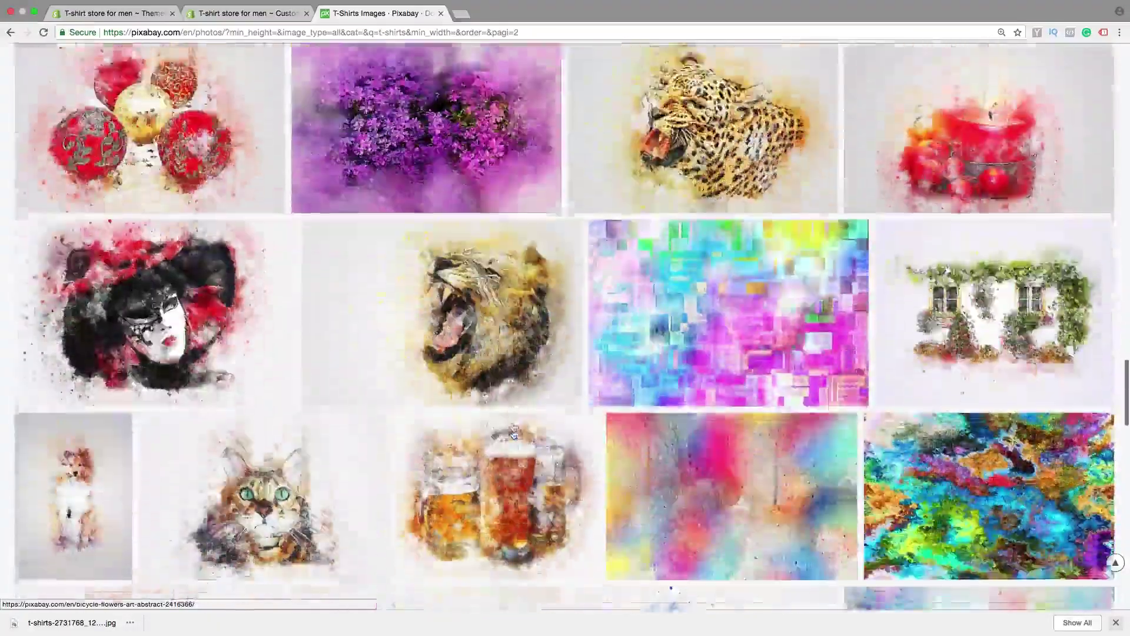
pyautogui.scroll(-15, 514, 435)
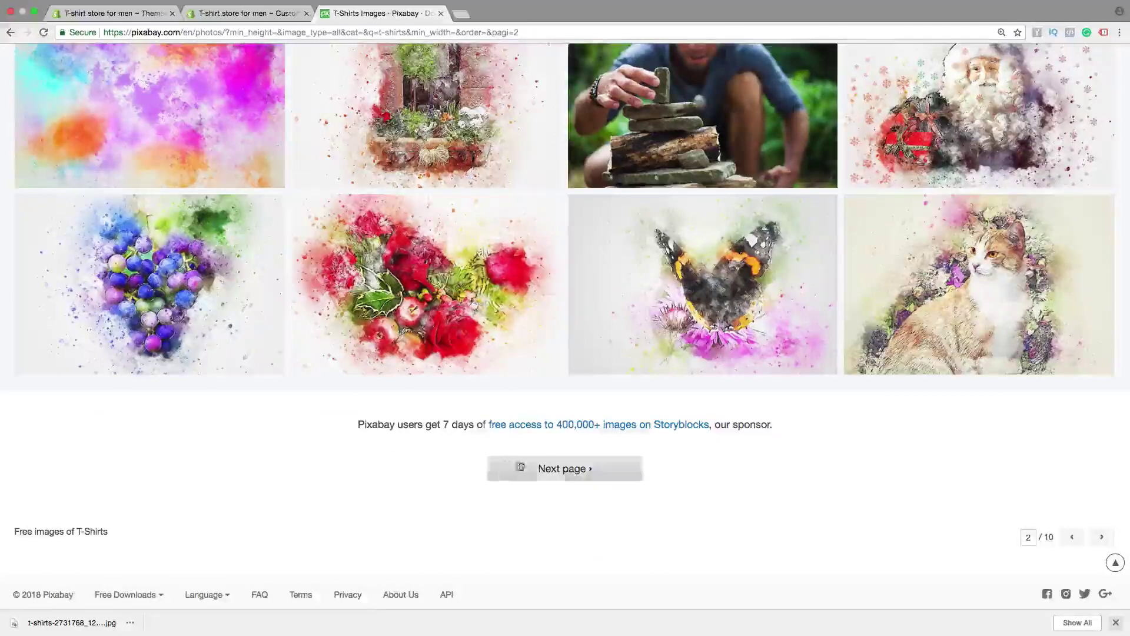
pyautogui.click(588, 467)
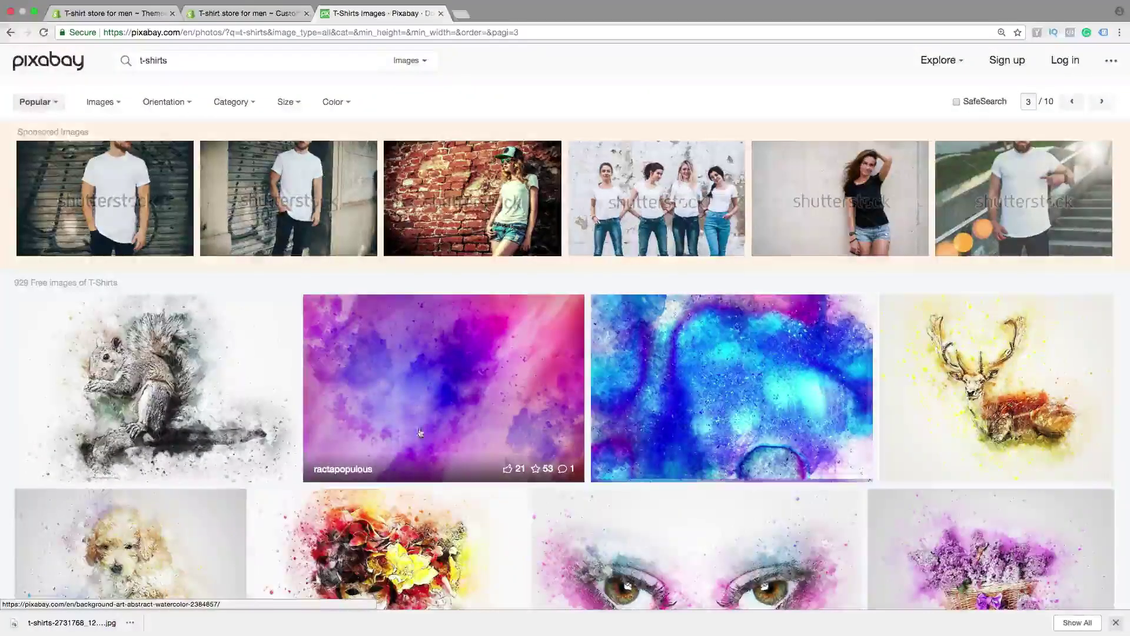
# Open the photo of colorful folded T-shirts from the page 3 results and download it as a 1920×1349 JPG
pyautogui.scroll(-12, 449, 442)
pyautogui.scroll(-15, 570, 436)
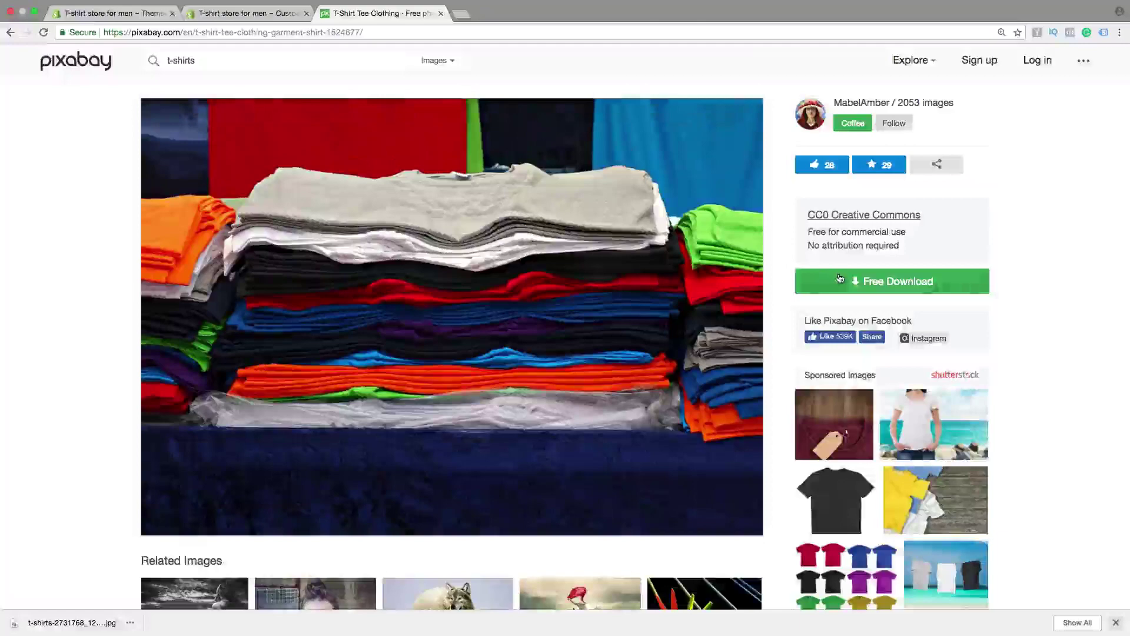
pyautogui.click(836, 286)
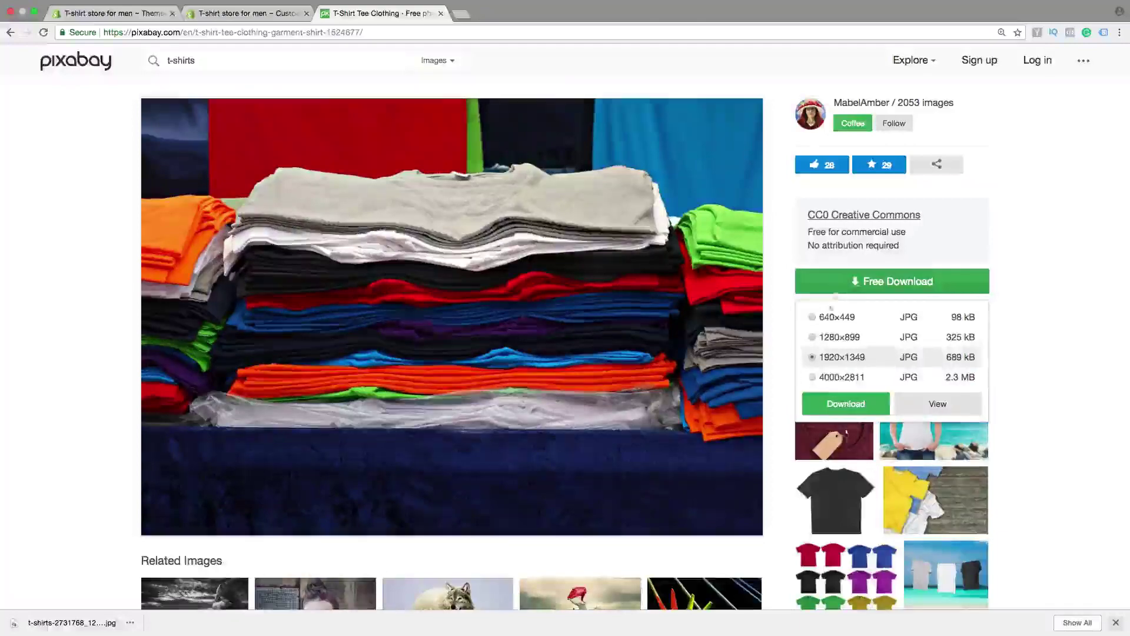
pyautogui.click(840, 403)
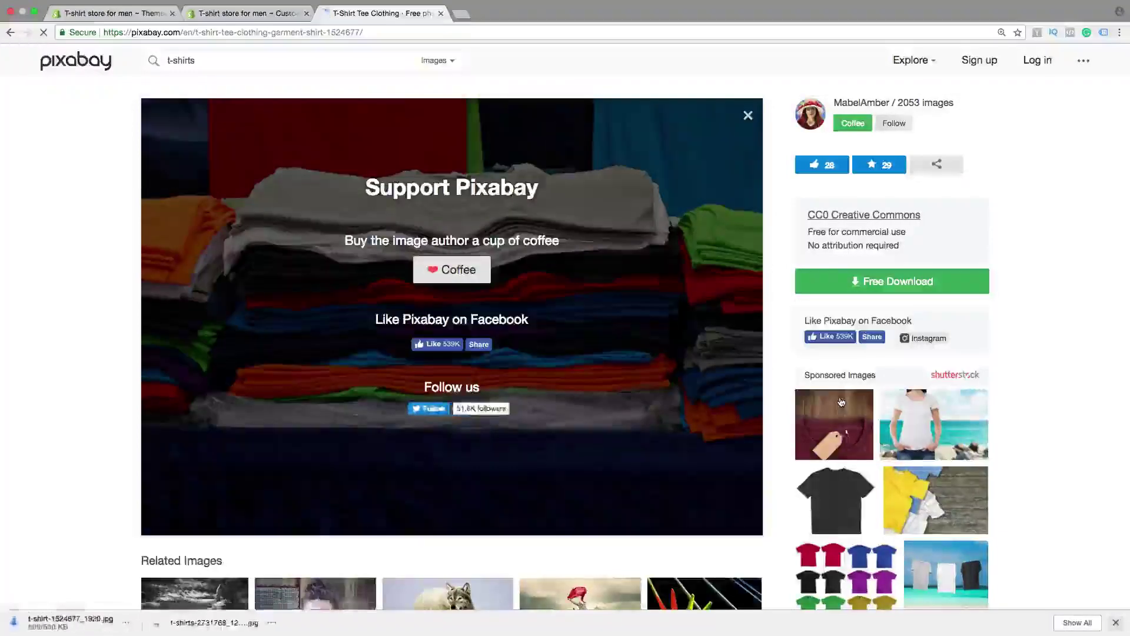
# Back in the Shopify theme editor, upload the 1280-pixel black-and-white T-shirt photo from the Desktop as the first slide's image
pyautogui.click(261, 15)
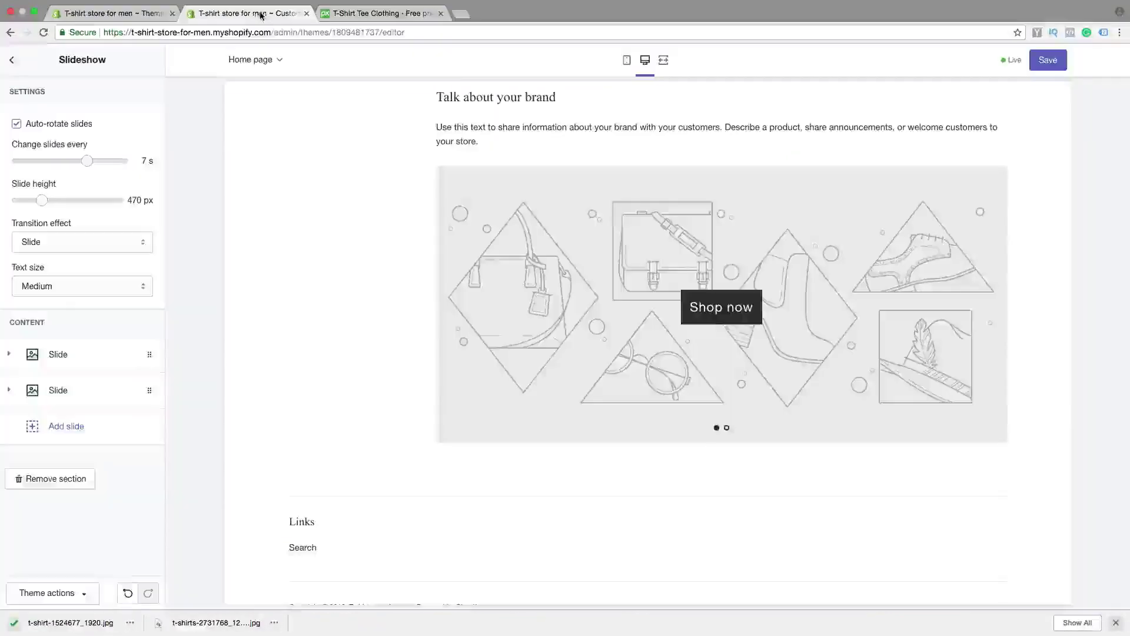
pyautogui.click(63, 354)
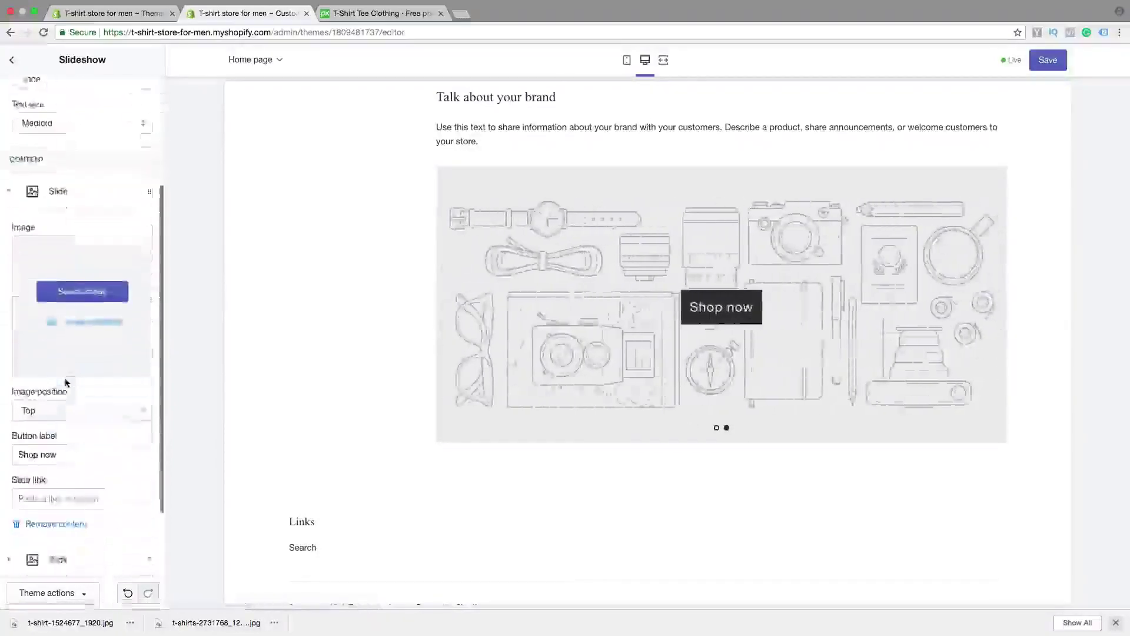
pyautogui.click(76, 245)
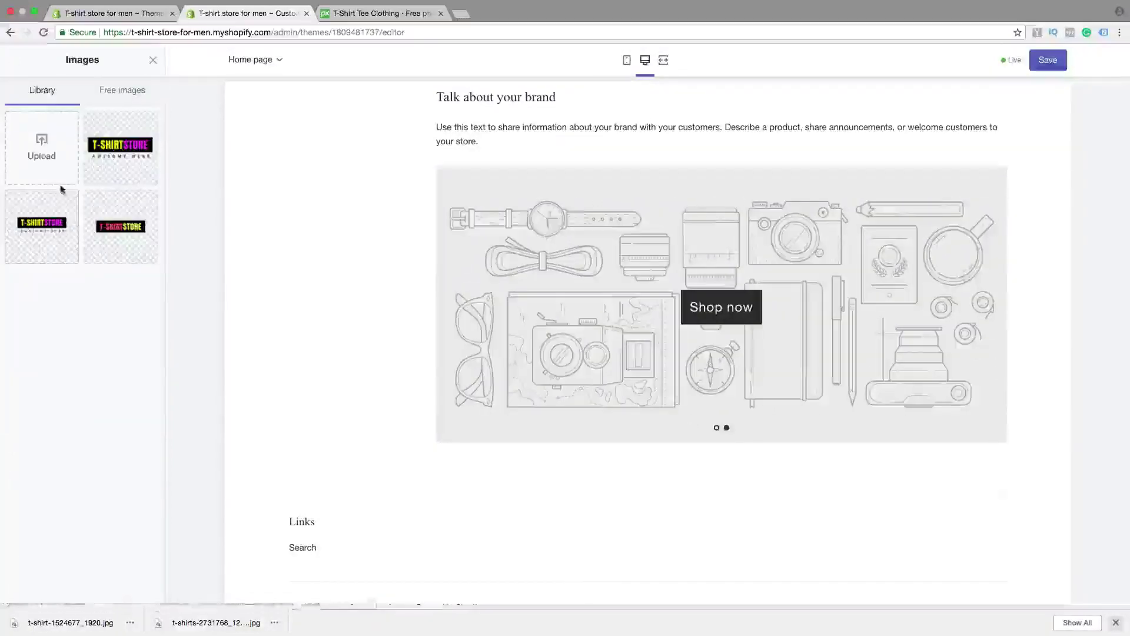
pyautogui.click(36, 152)
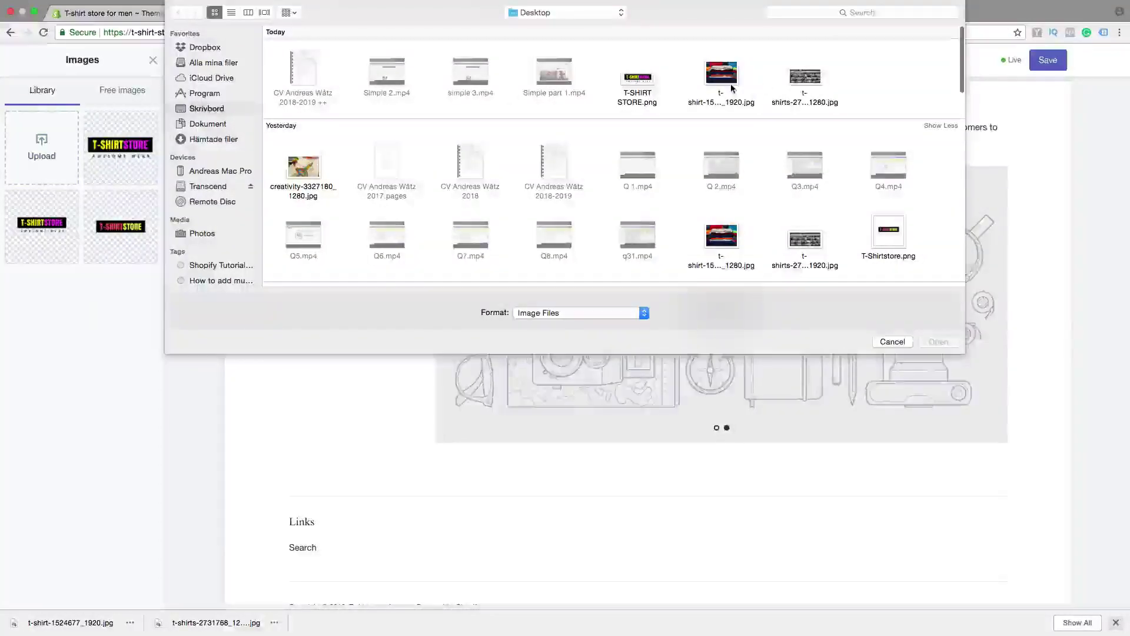
pyautogui.click(804, 82)
pyautogui.click(938, 343)
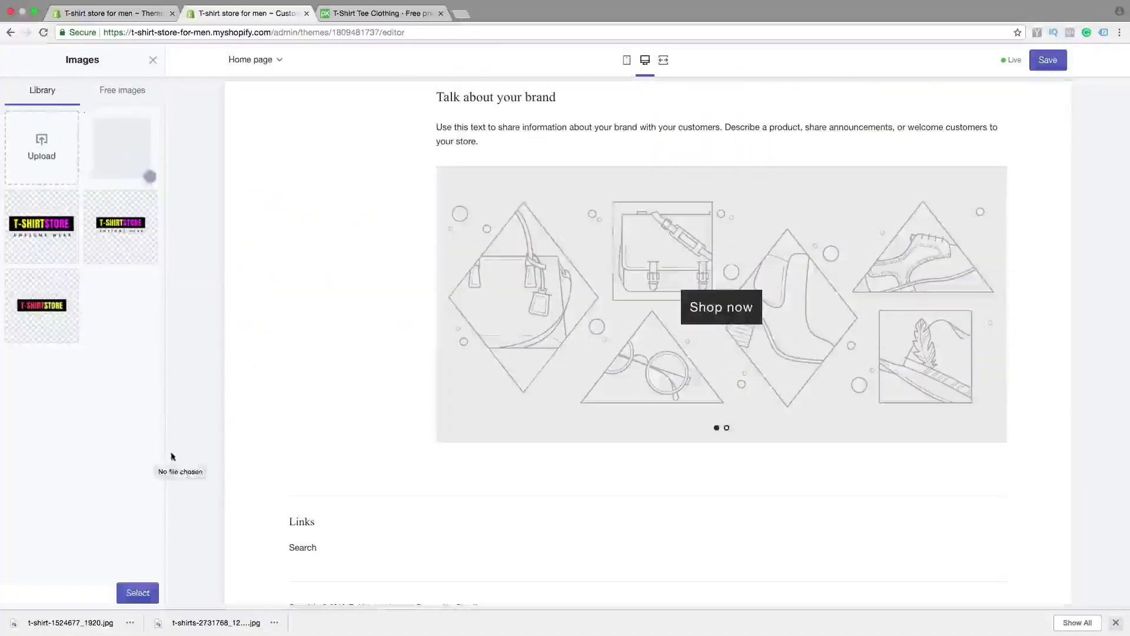
pyautogui.click(138, 593)
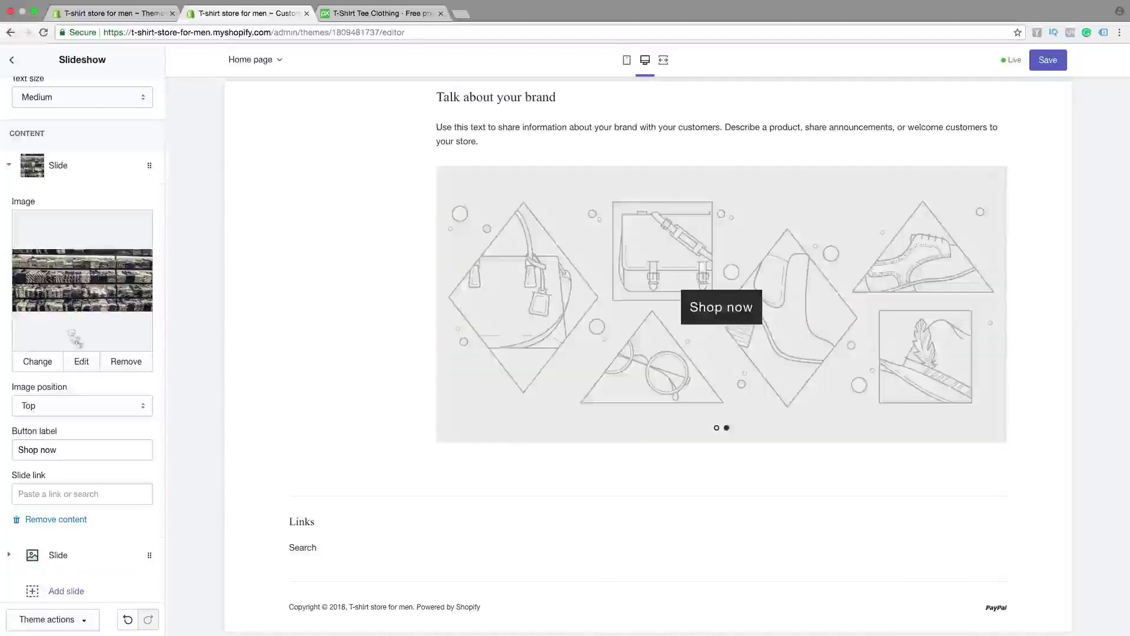
# Set the alt text of the first slide's image to "T-shirt store for men" and save it
pyautogui.click(79, 360)
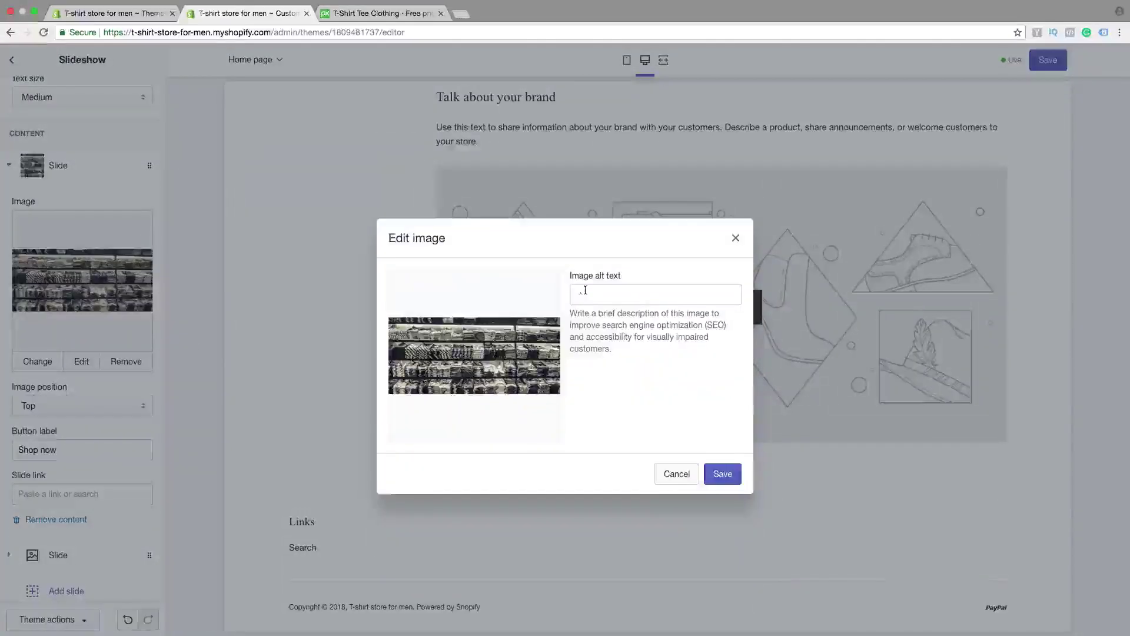
pyautogui.click(592, 292)
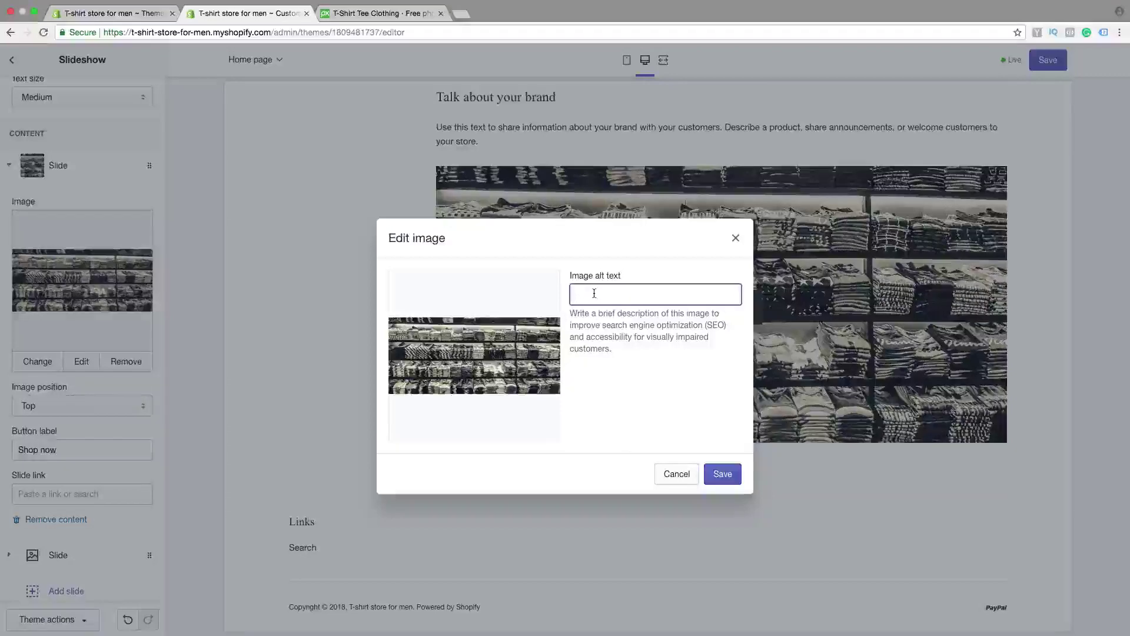
pyautogui.write('T-')
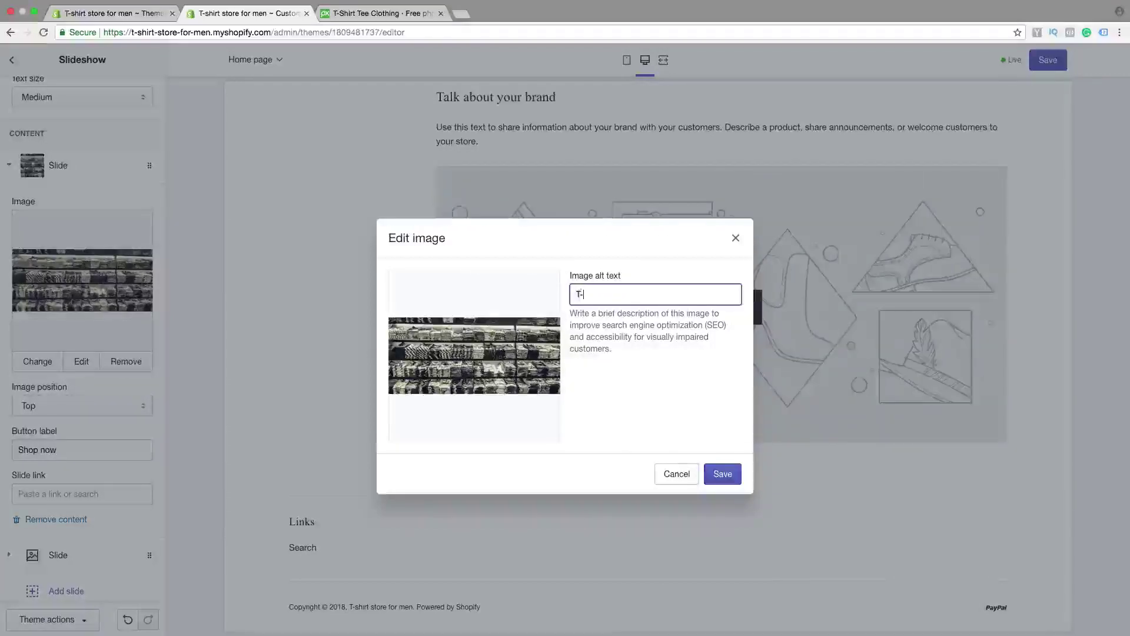
pyautogui.write('shirt store ')
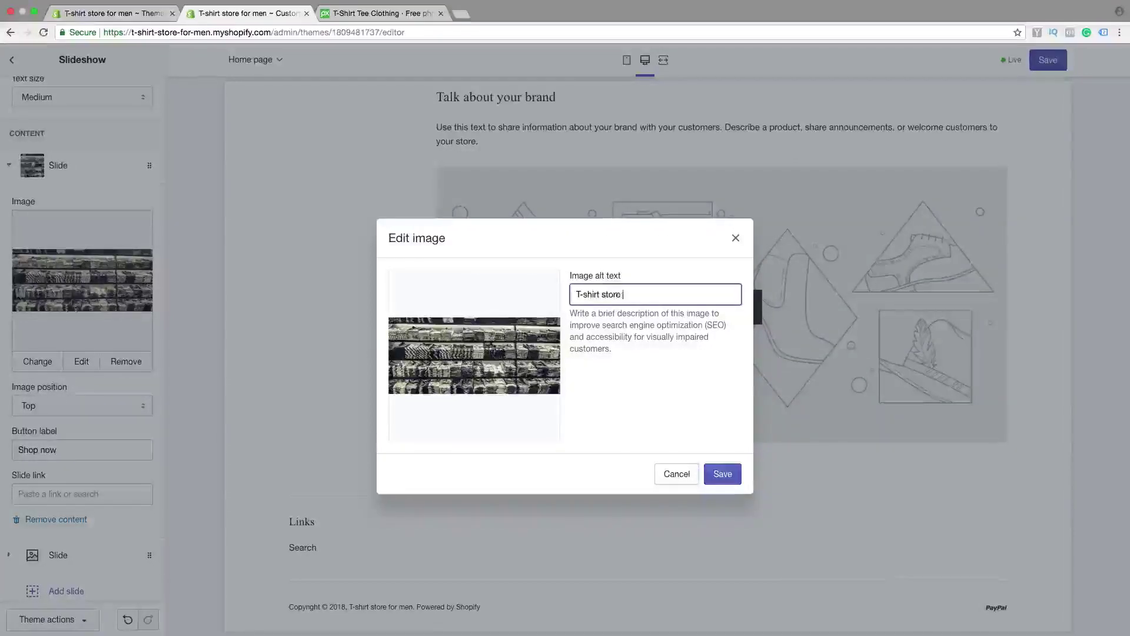
pyautogui.write('for men')
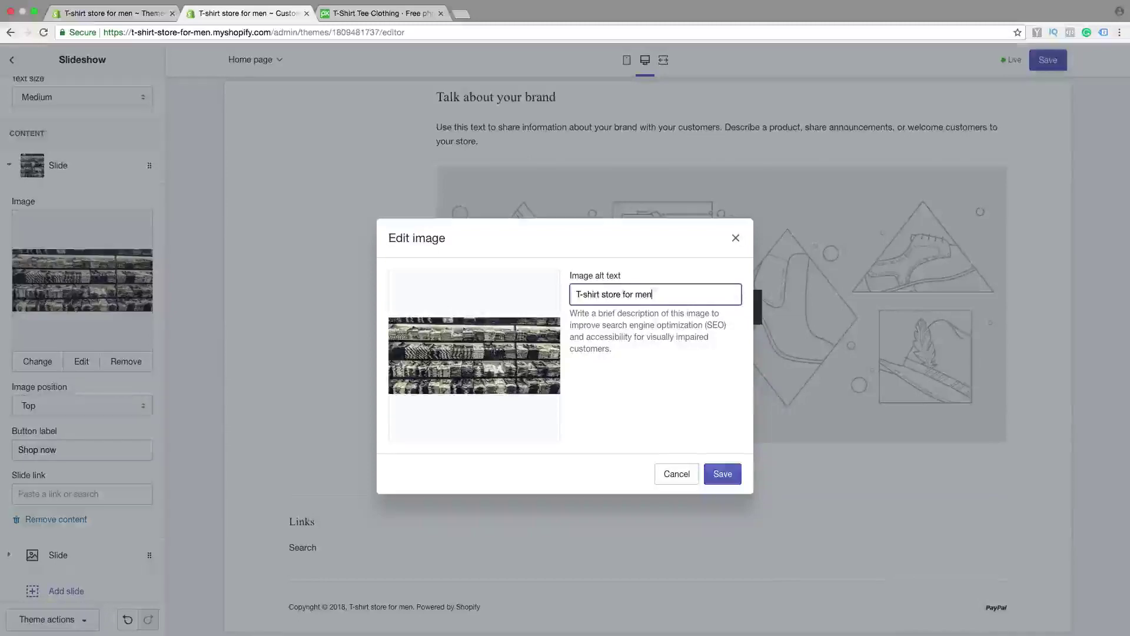
pyautogui.click(724, 474)
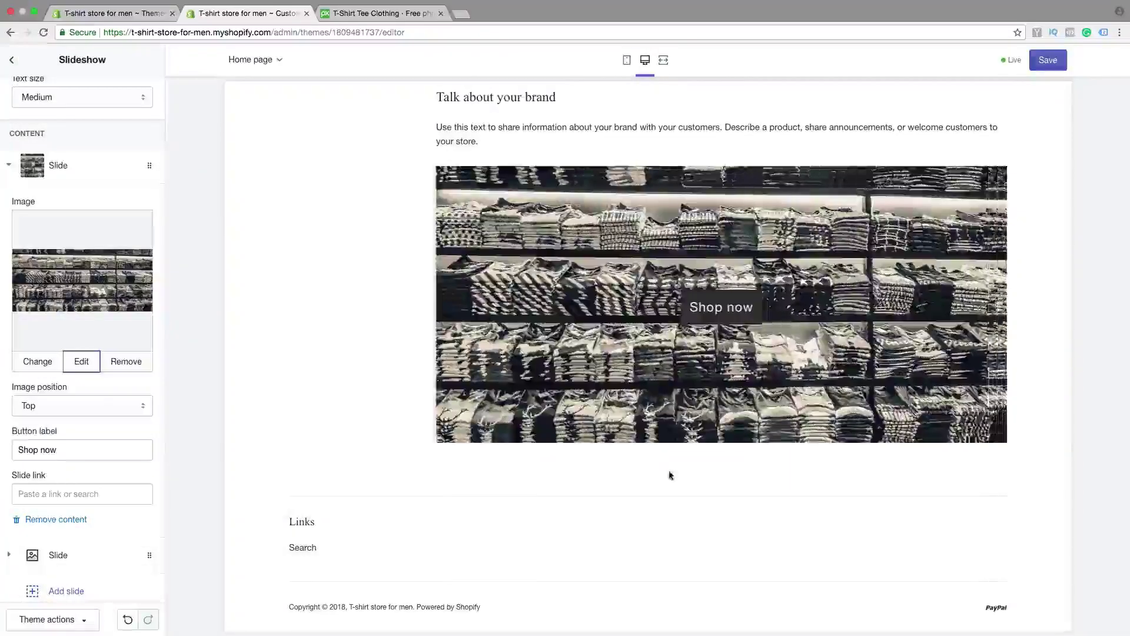
# Try the Middle image position on the first slide, and settle on Bottom
pyautogui.scroll(-1, 48, 397)
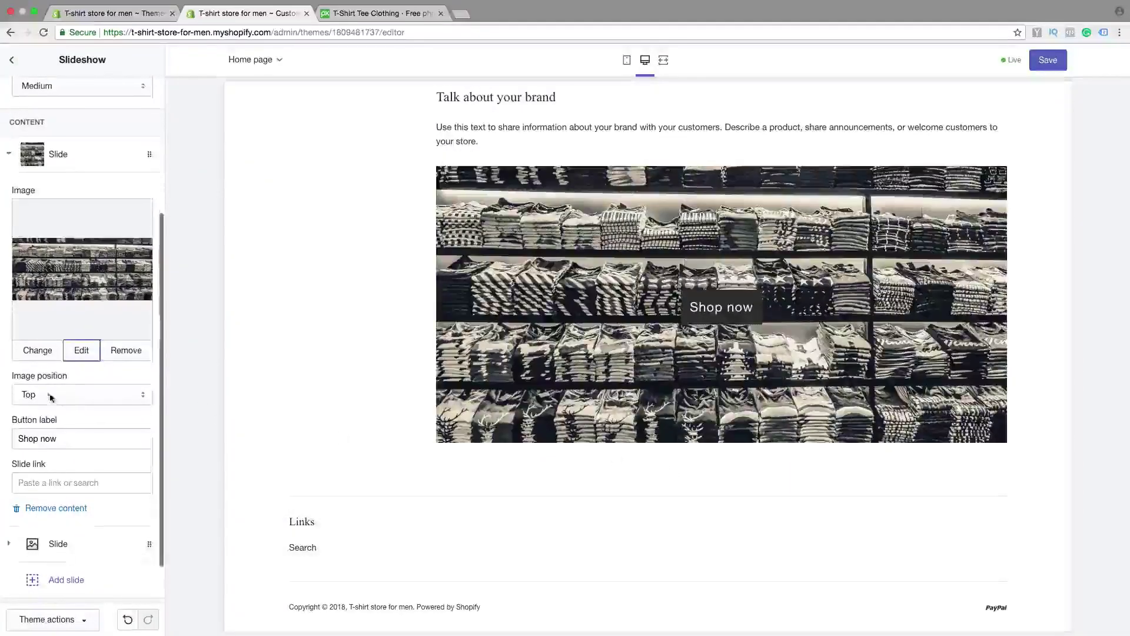
pyautogui.click(56, 396)
pyautogui.click(52, 405)
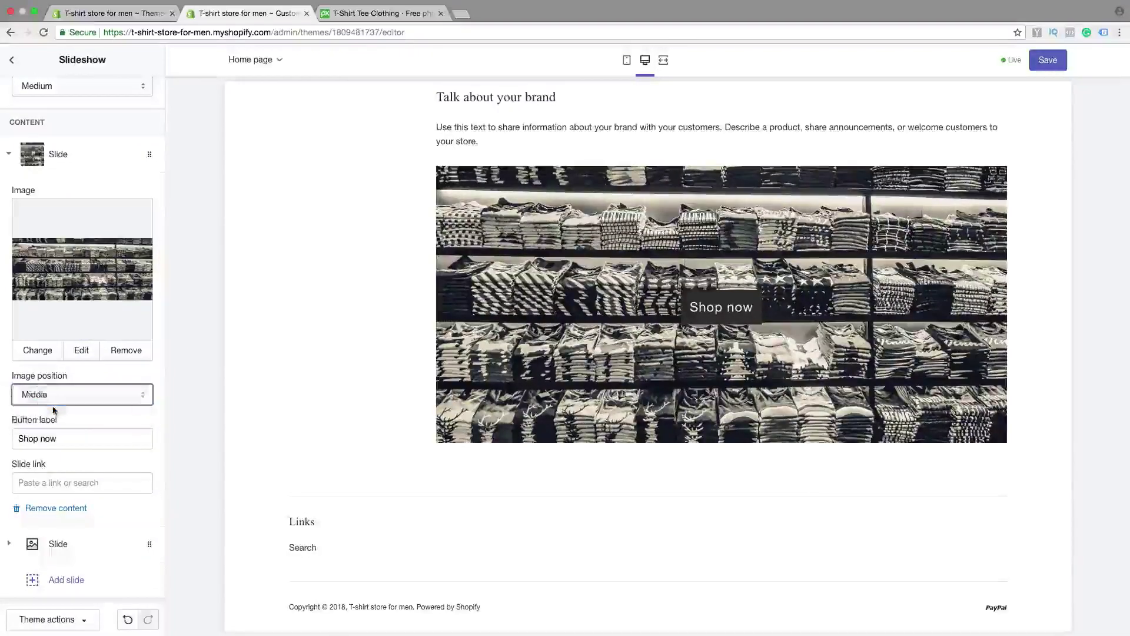
pyautogui.click(62, 402)
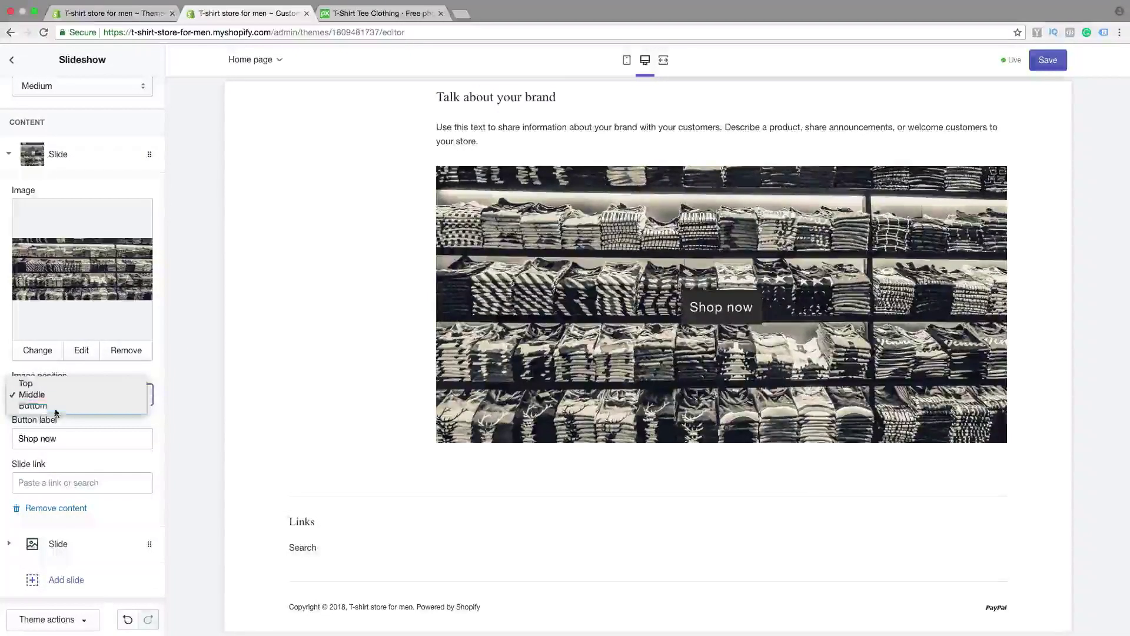
pyautogui.click(56, 407)
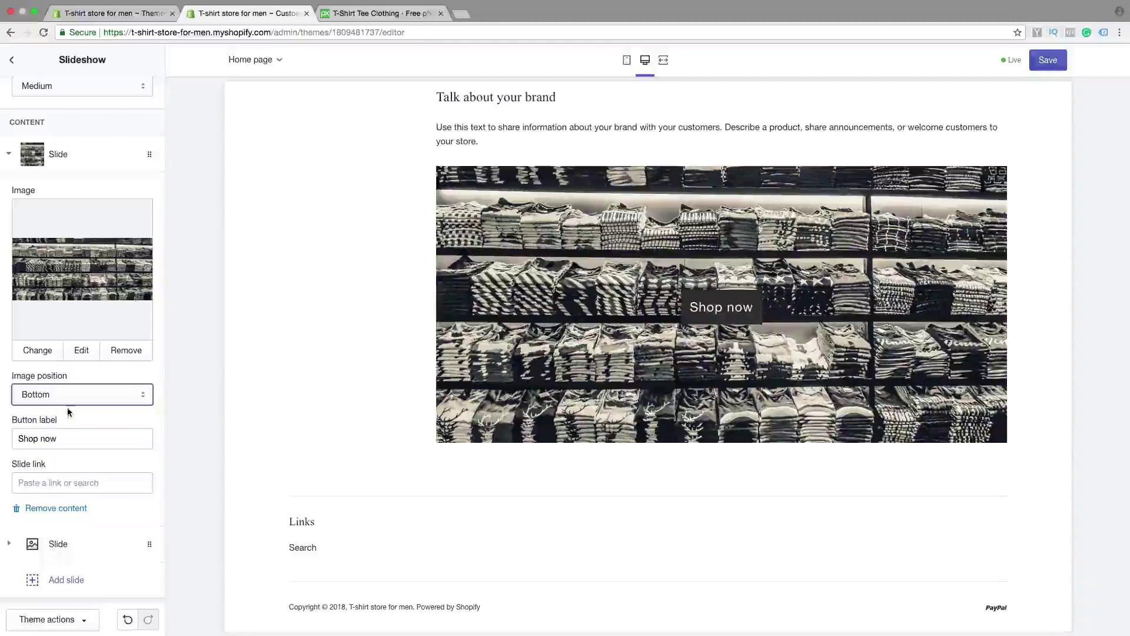
# Replace the first slide's button label with "Now 10% Off - Buy Now"
pyautogui.scroll(-2, 83, 419)
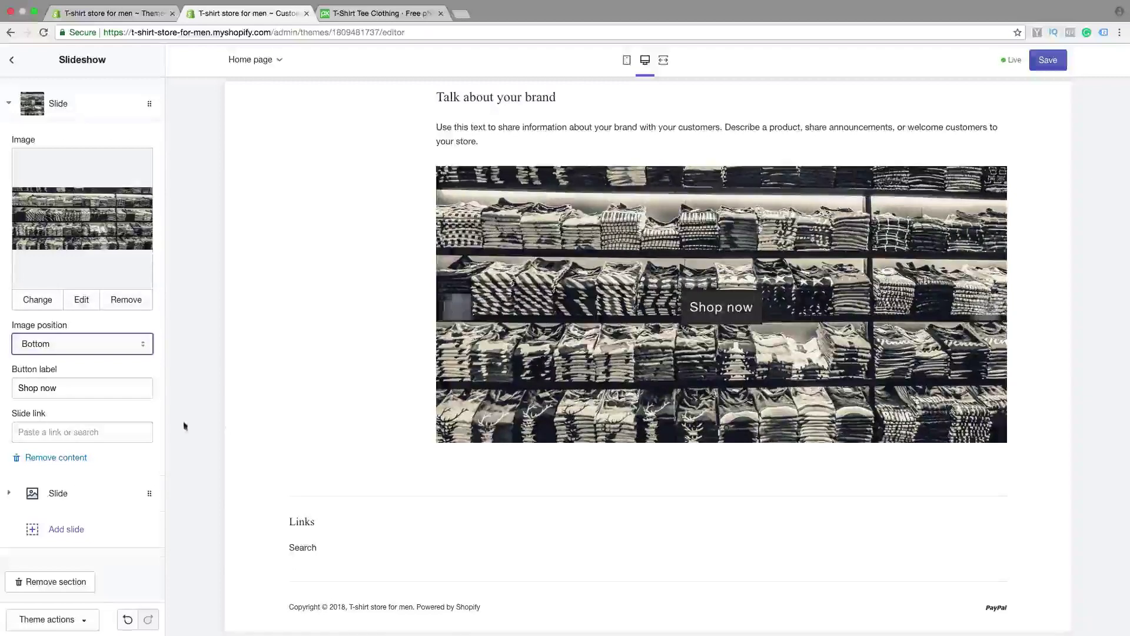
pyautogui.moveTo(70, 389); pyautogui.dragTo(1, 386)
pyautogui.press('BackSpace')
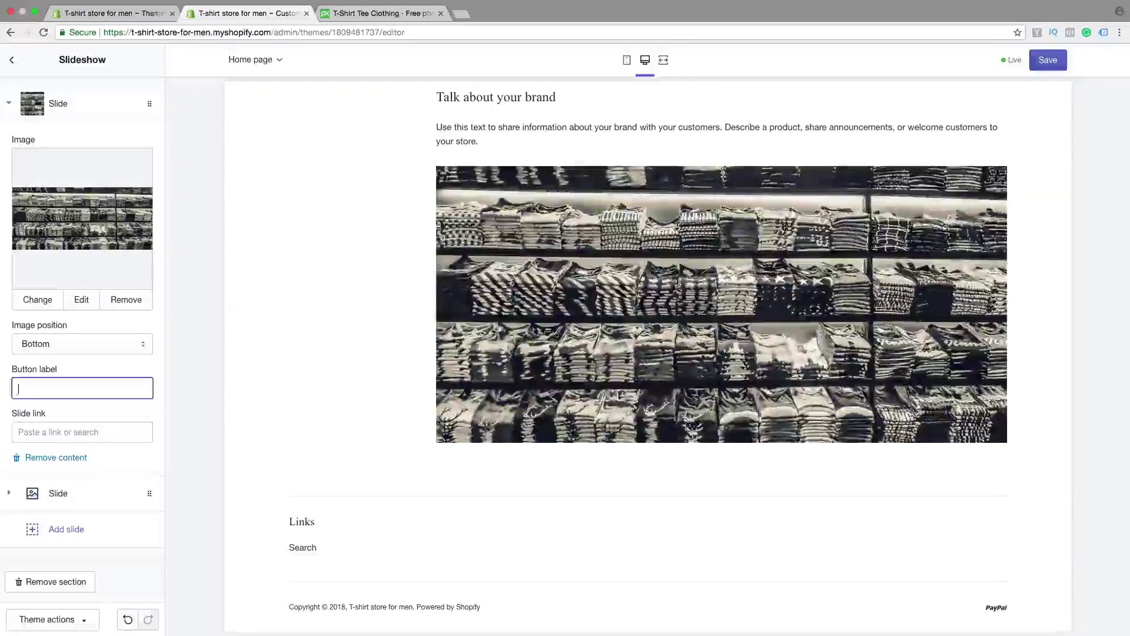
pyautogui.write('G')
pyautogui.press('BackSpace')
pyautogui.write('No')
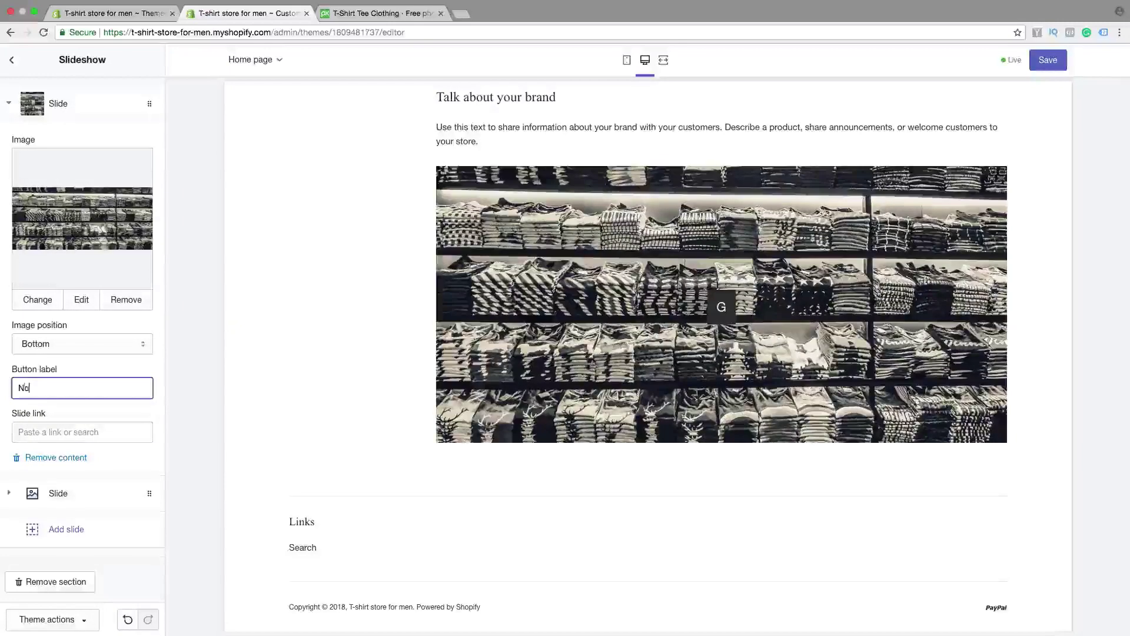
pyautogui.write('w 10% Off')
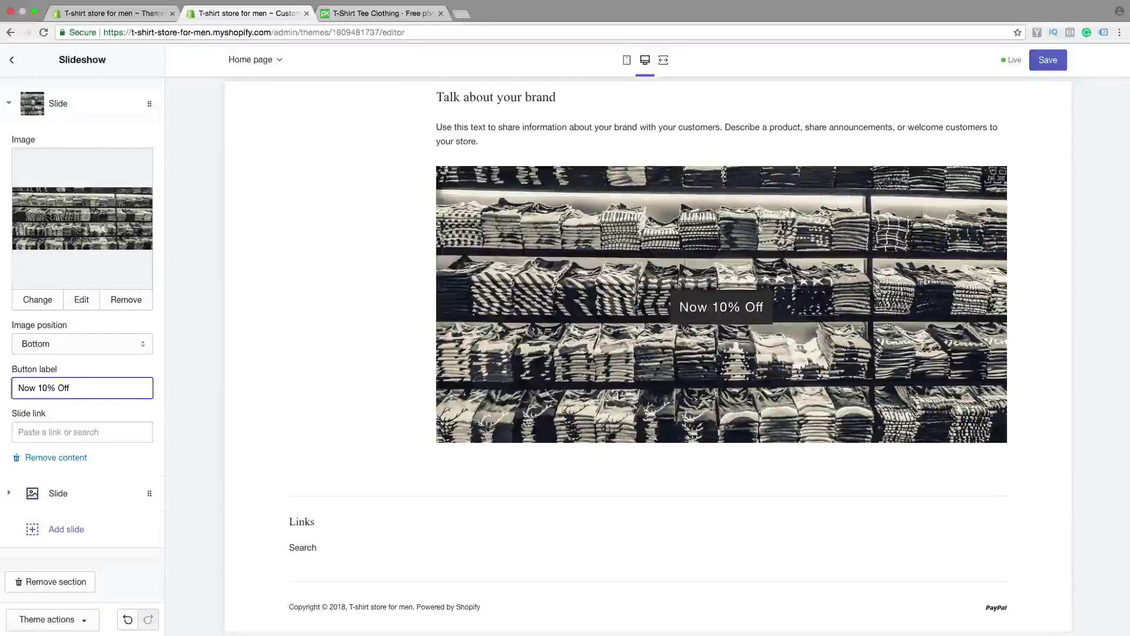
pyautogui.write(' - B')
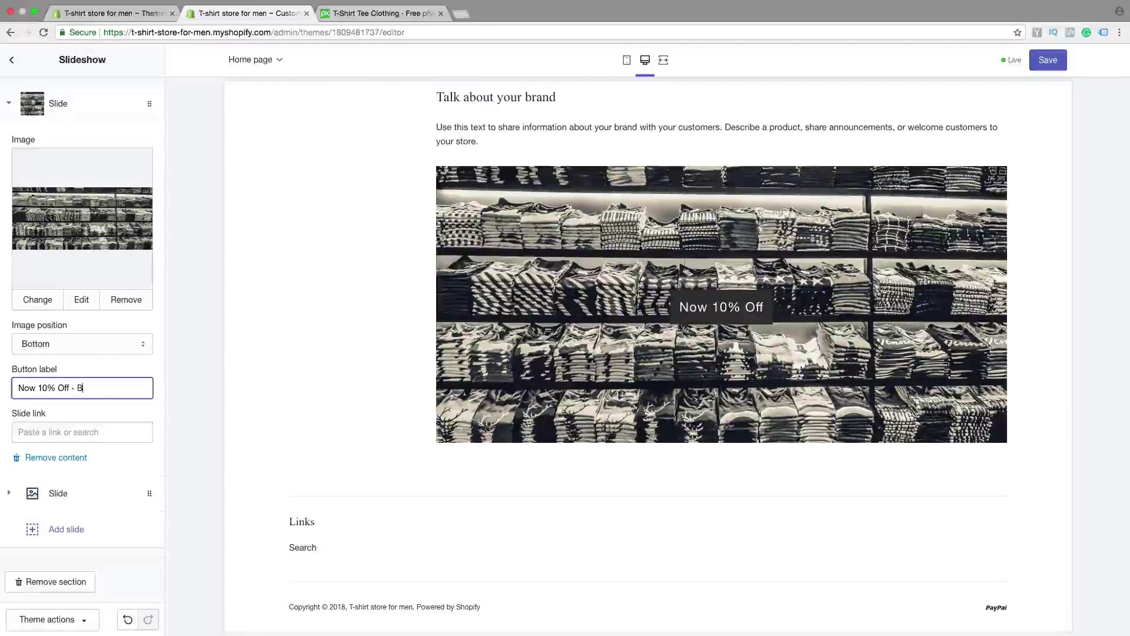
pyautogui.write('uy Now')
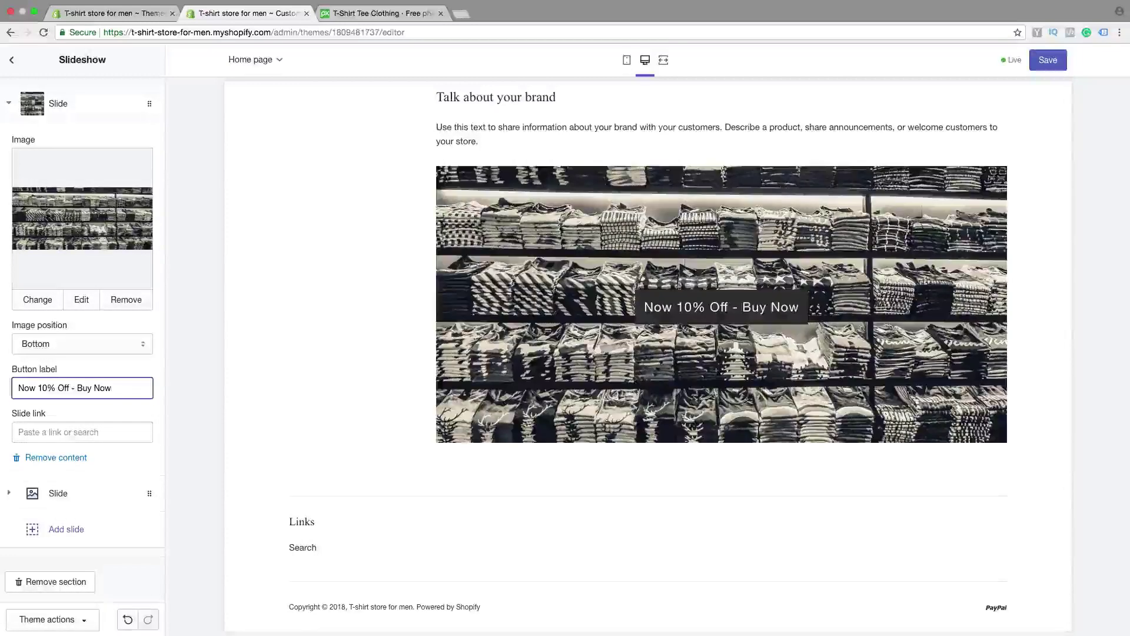
# Link the first slide to All Products
pyautogui.click(30, 431)
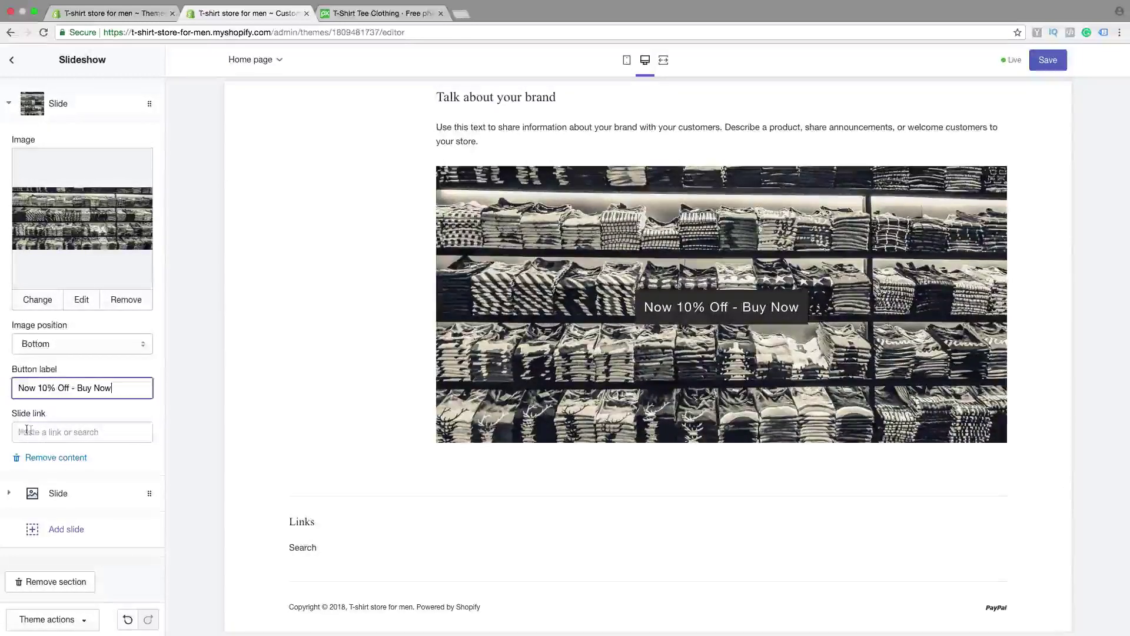
pyautogui.click(47, 330)
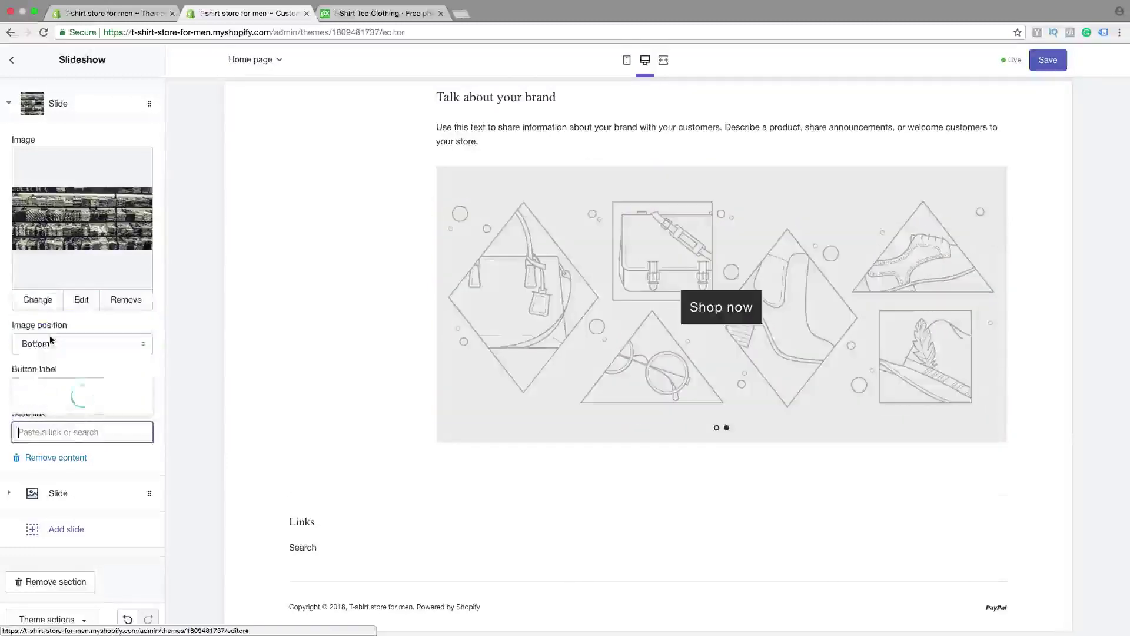
pyautogui.click(53, 393)
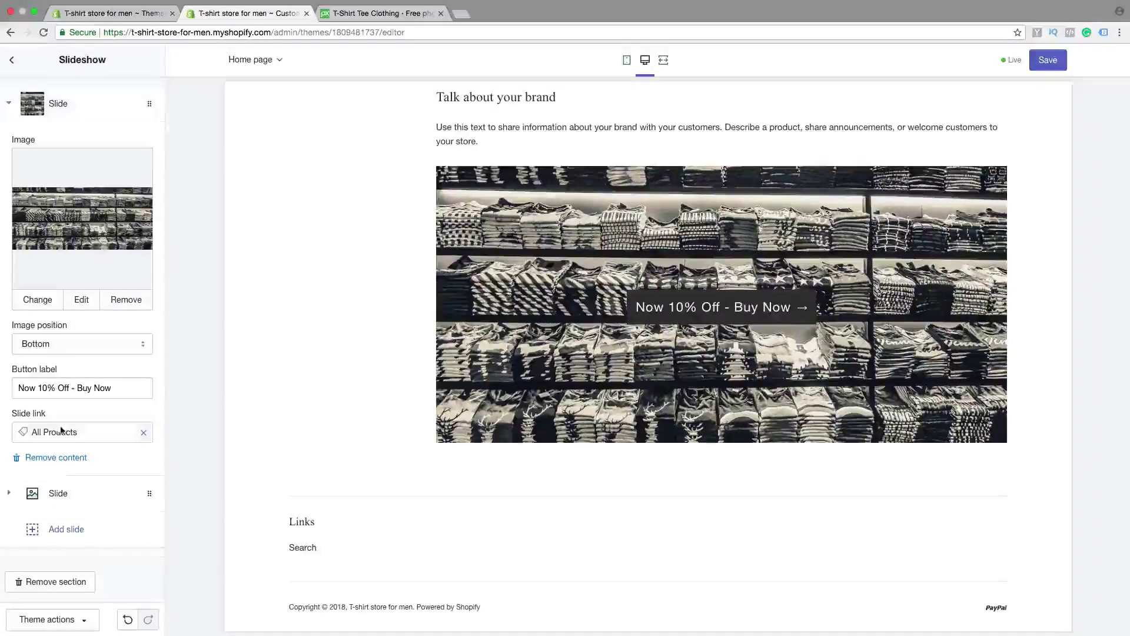
# Upload the 1920-pixel colorful folded T-shirts photo from the Desktop and select it as the second slide's image
pyautogui.click(57, 494)
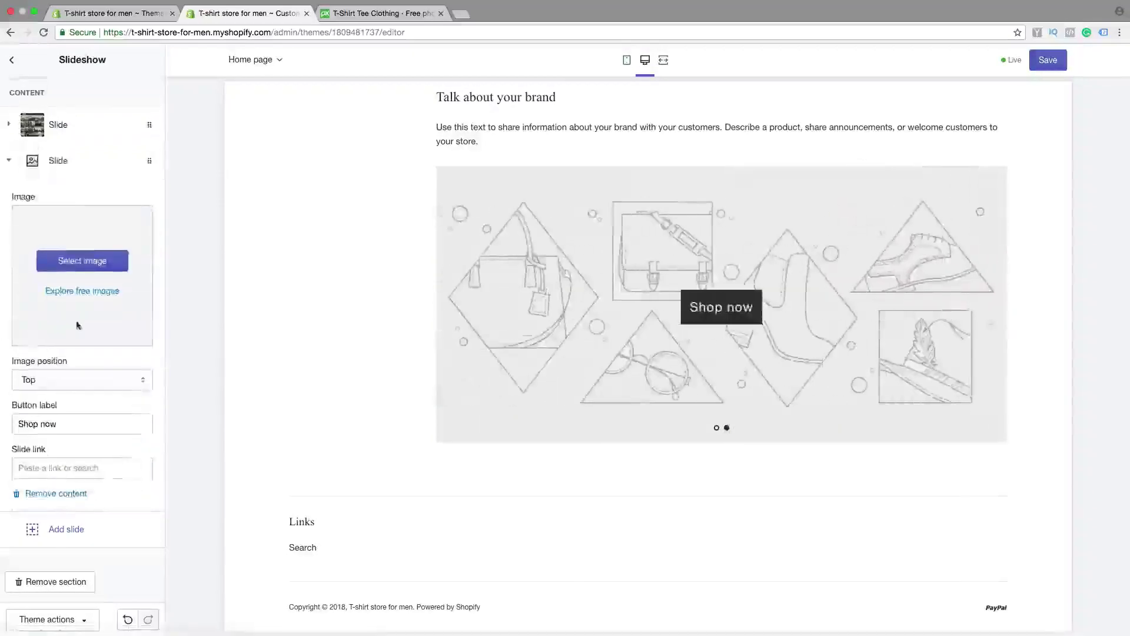
pyautogui.click(82, 260)
pyautogui.click(47, 159)
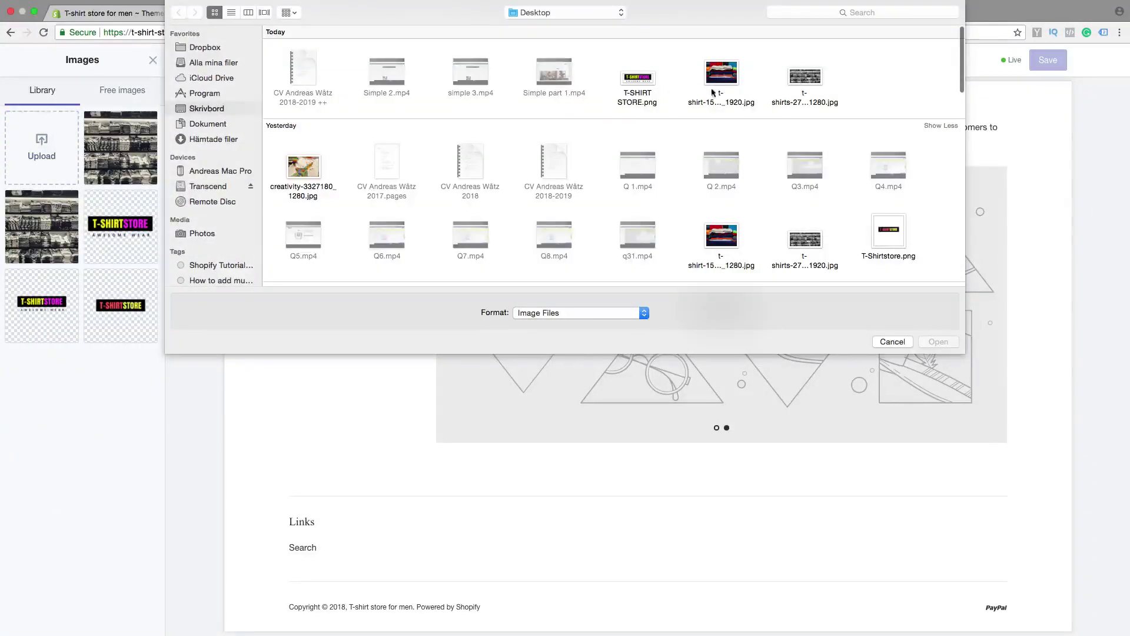
pyautogui.click(722, 74)
pyautogui.click(938, 341)
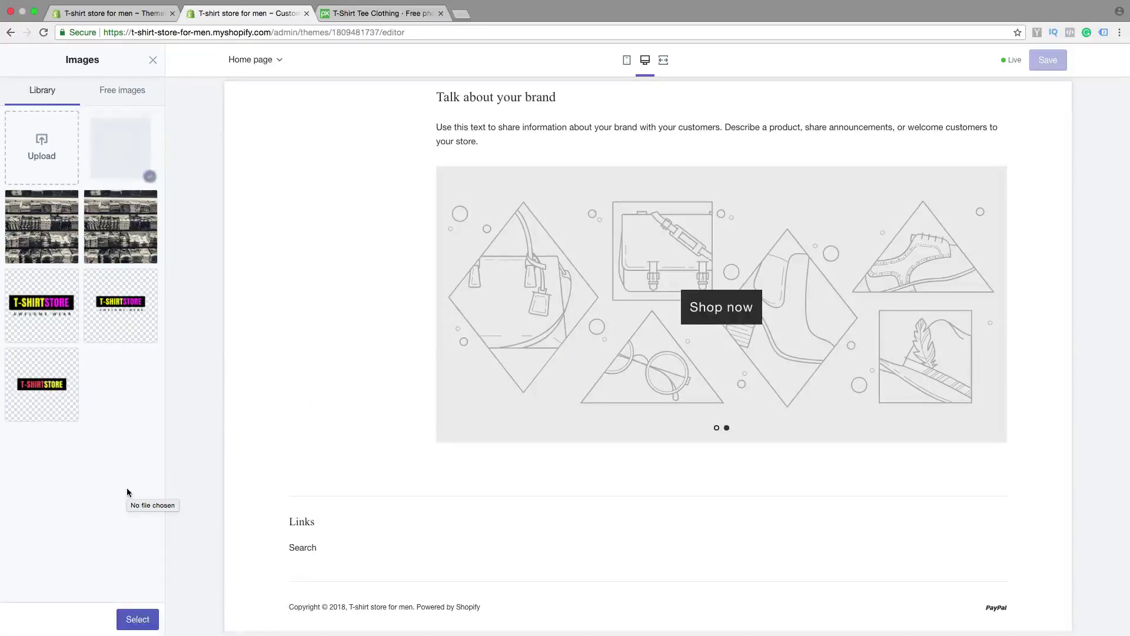
pyautogui.click(139, 619)
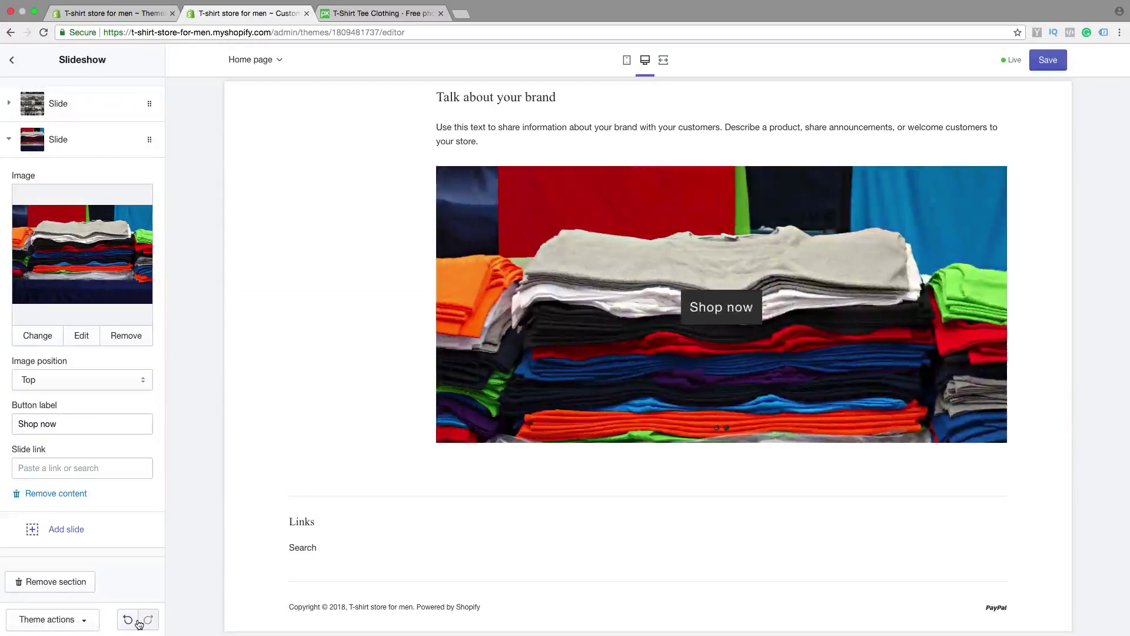
# Set the alt text of the second slide's image to "Colourful T-shirts" and save it
pyautogui.click(82, 335)
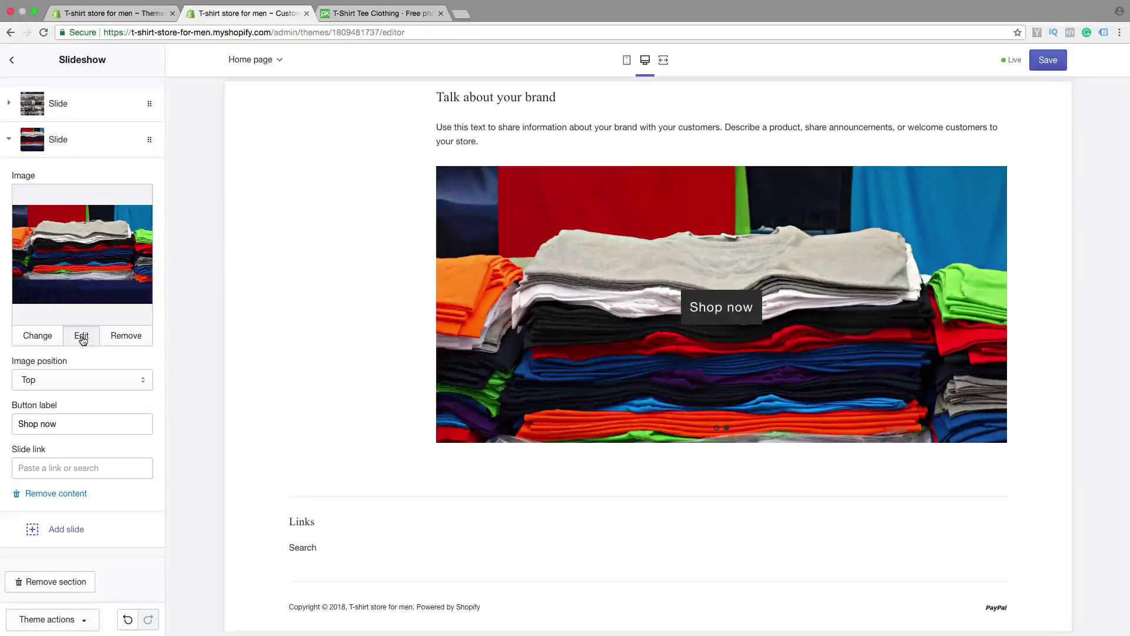
pyautogui.click(612, 296)
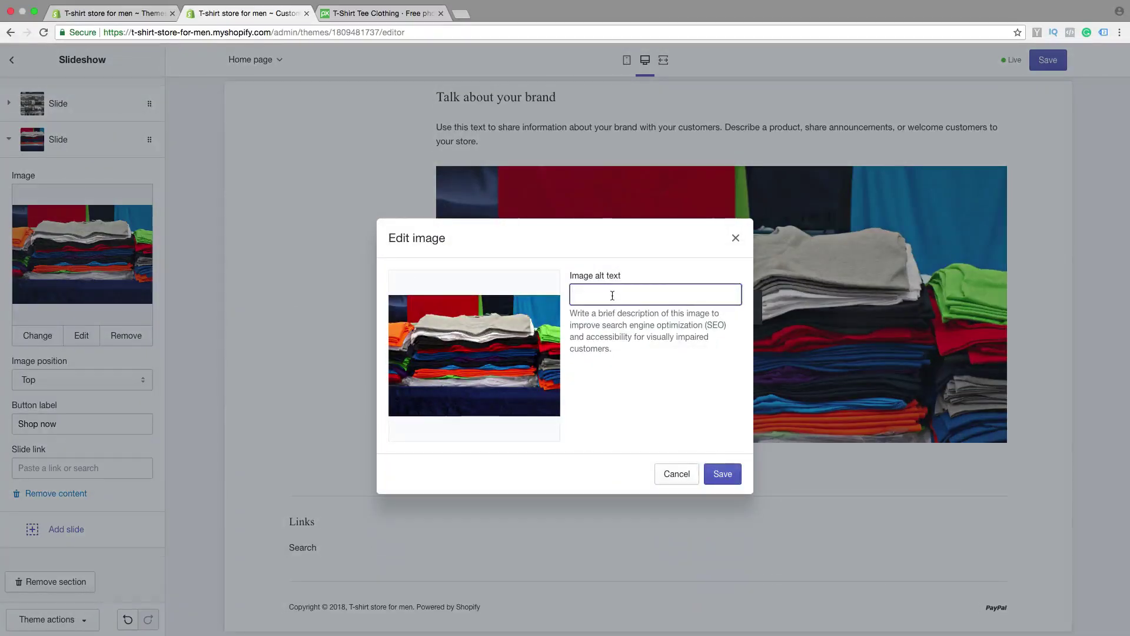
pyautogui.write('Colorful T-shirts')
pyautogui.rightClick(583, 293)
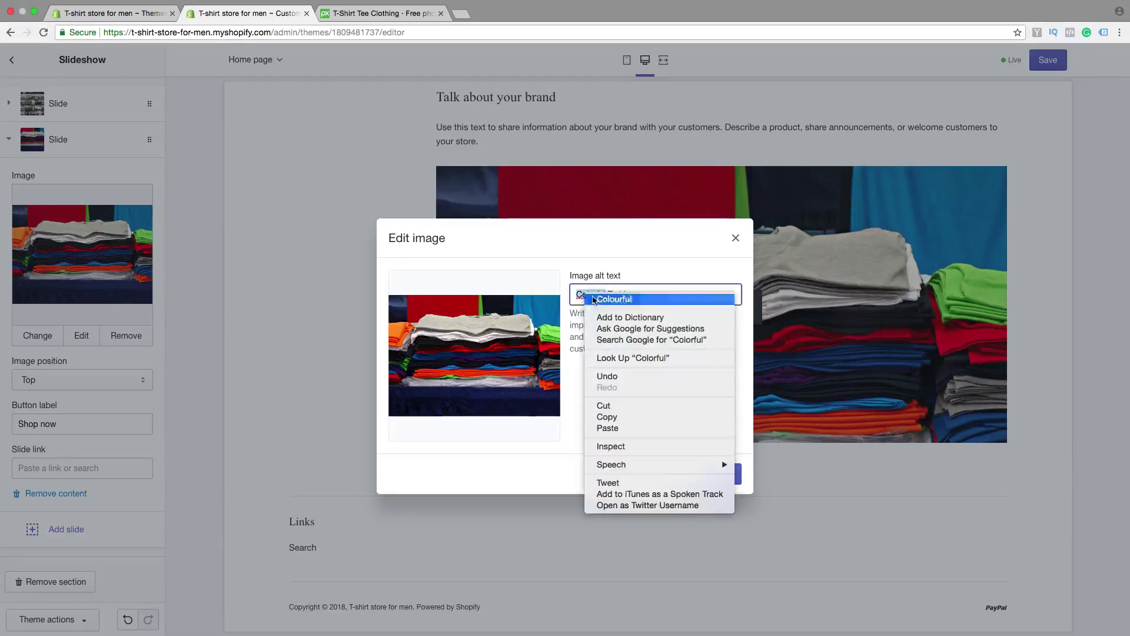
pyautogui.click(594, 295)
pyautogui.click(723, 474)
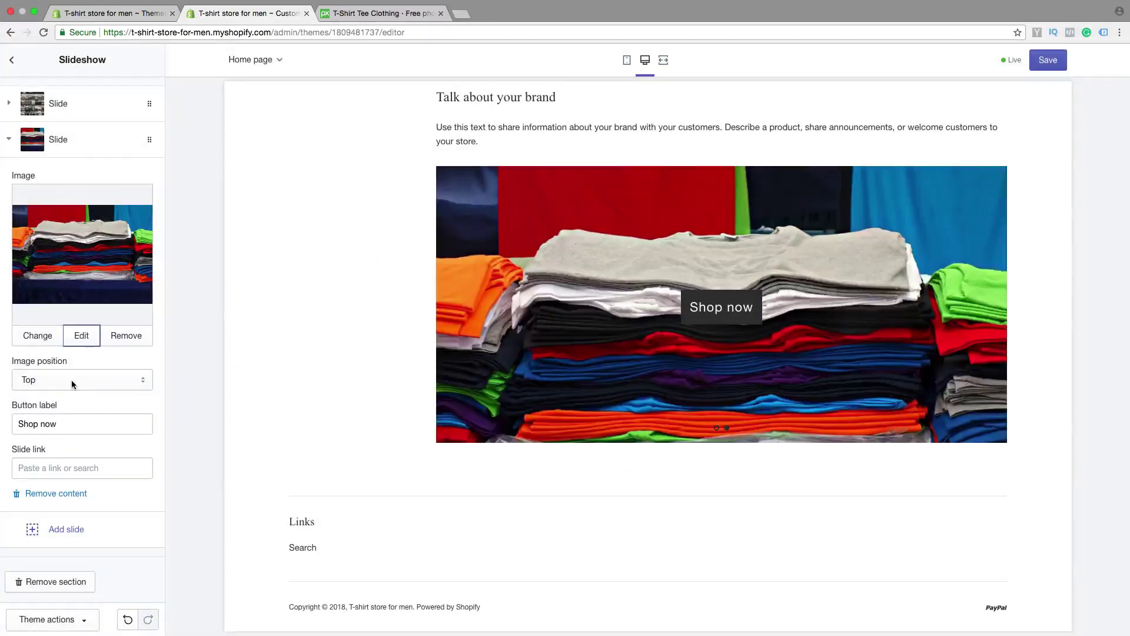
# Set the second slide's image position to Middle and its button label to "10 different colors - Shop Now"
pyautogui.click(72, 380)
pyautogui.press('Escape')
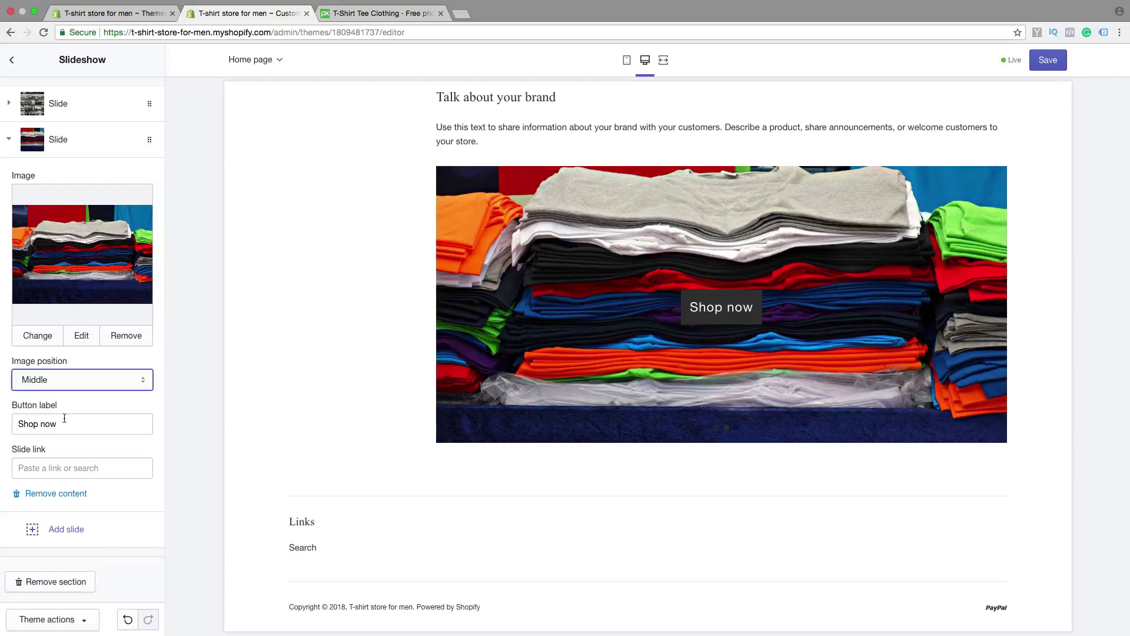
pyautogui.moveTo(63, 424); pyautogui.dragTo(10, 425)
pyautogui.press('BackSpace')
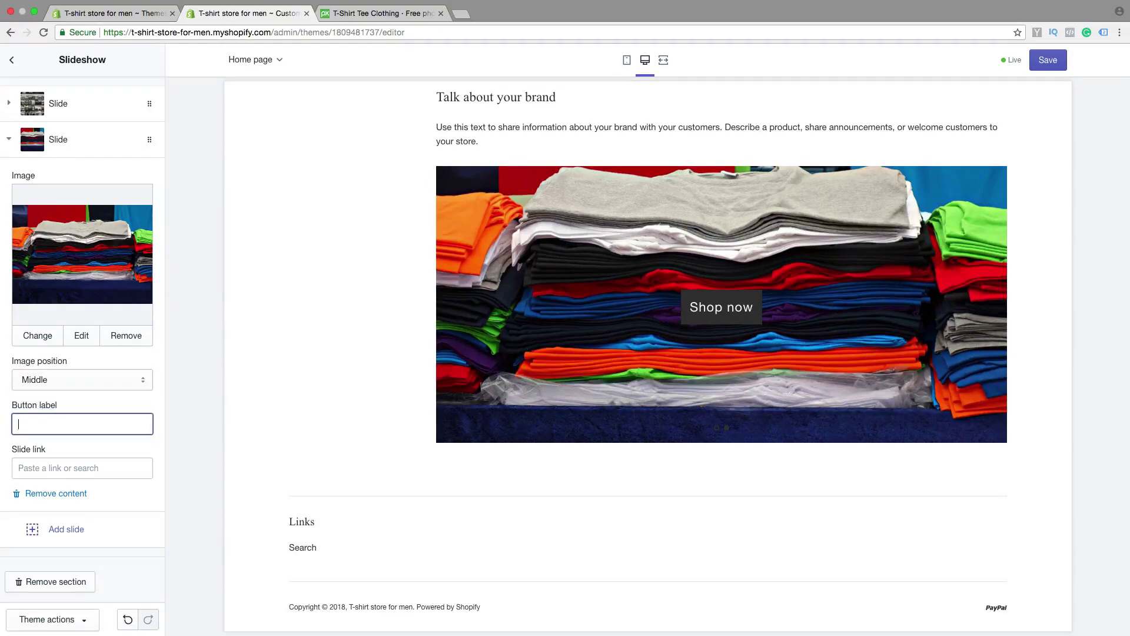
pyautogui.write('10 different colo')
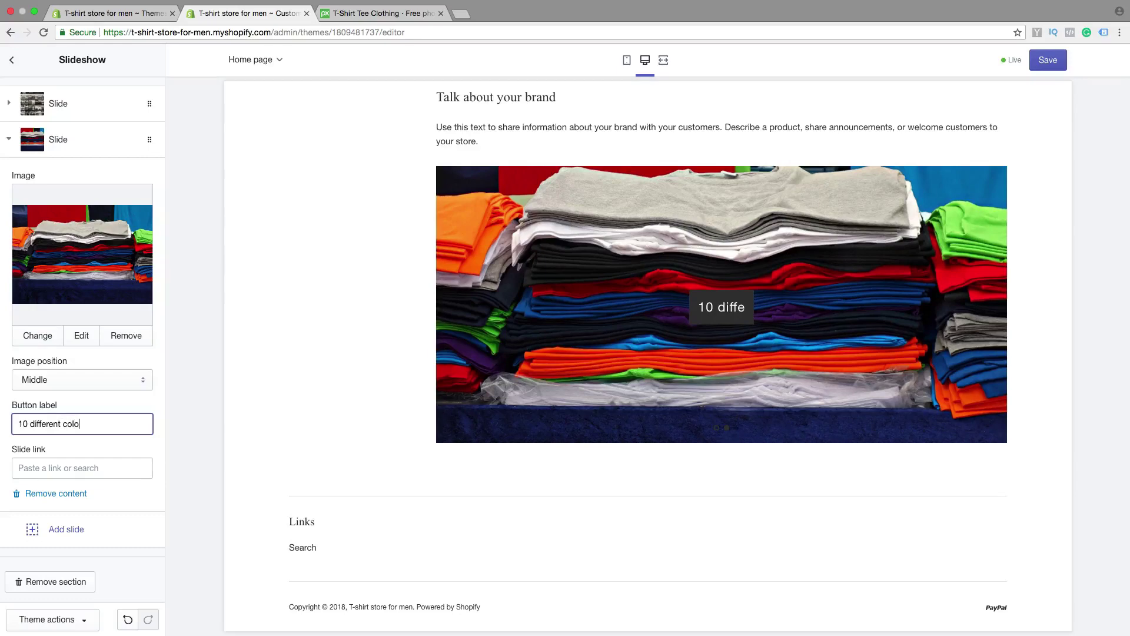
pyautogui.write('rs - Shop')
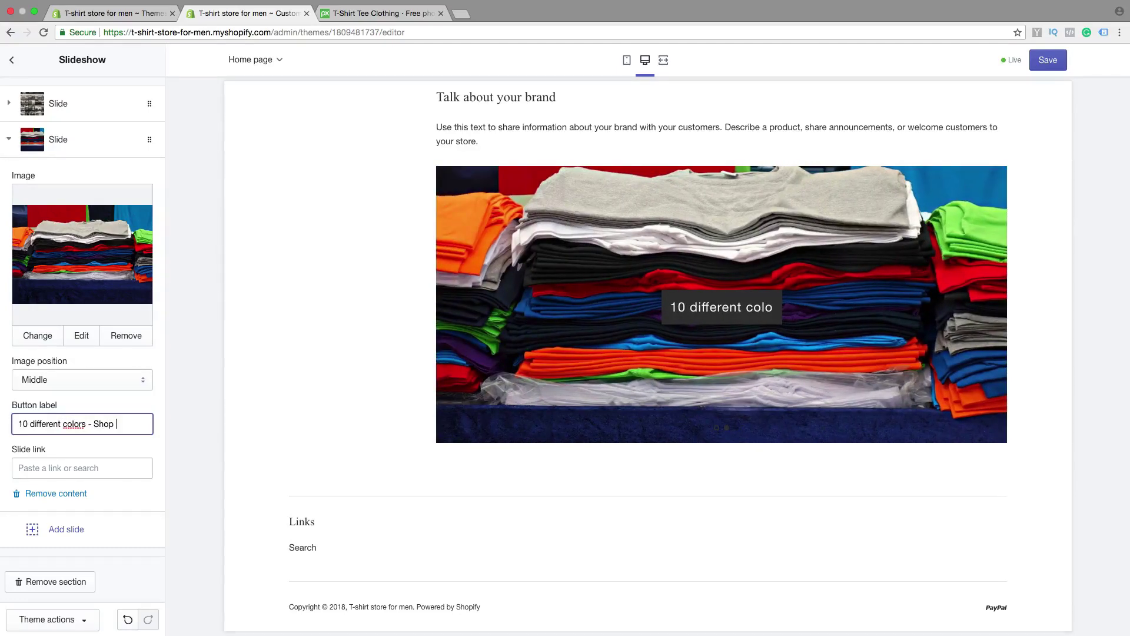
pyautogui.write(' NO')
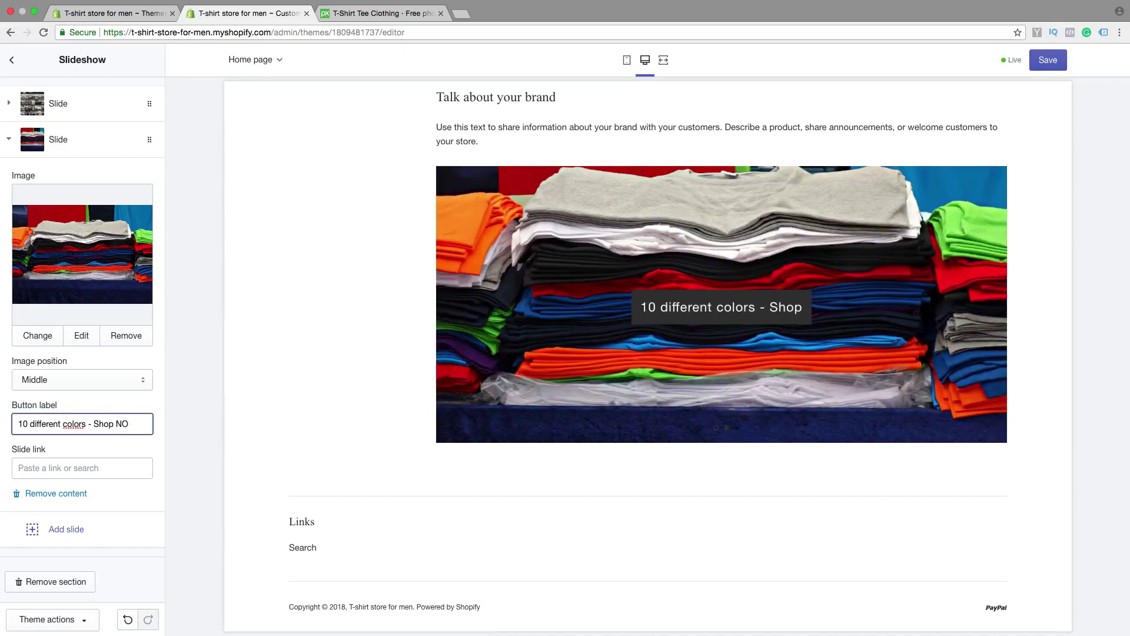
pyautogui.write('wnow')
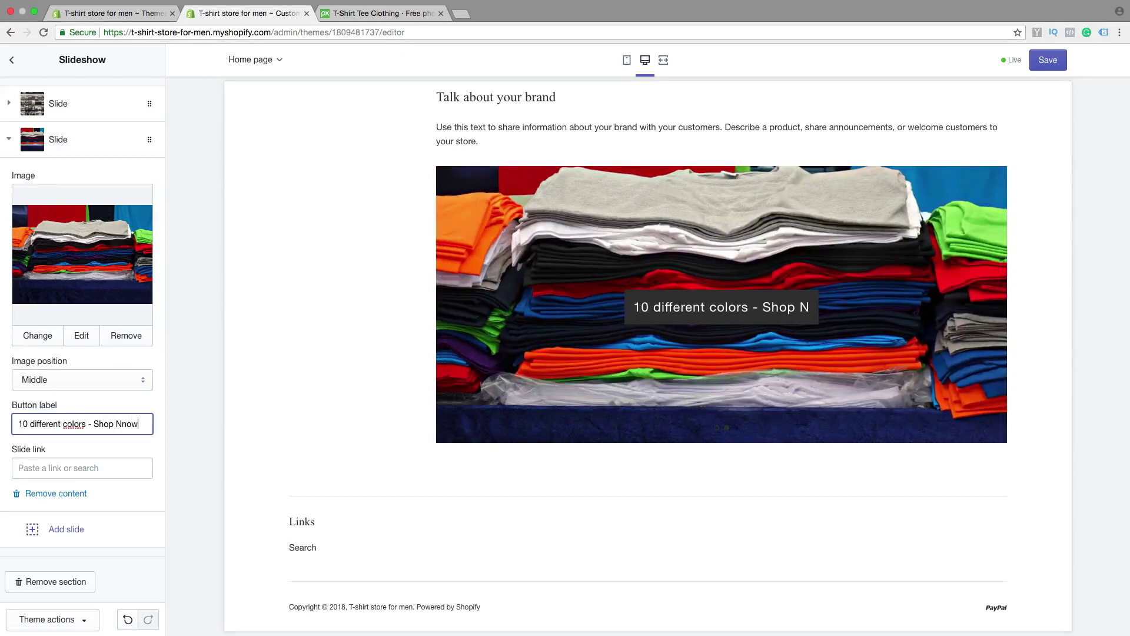
pyautogui.press('BackSpace')
pyautogui.press('BackSpace')
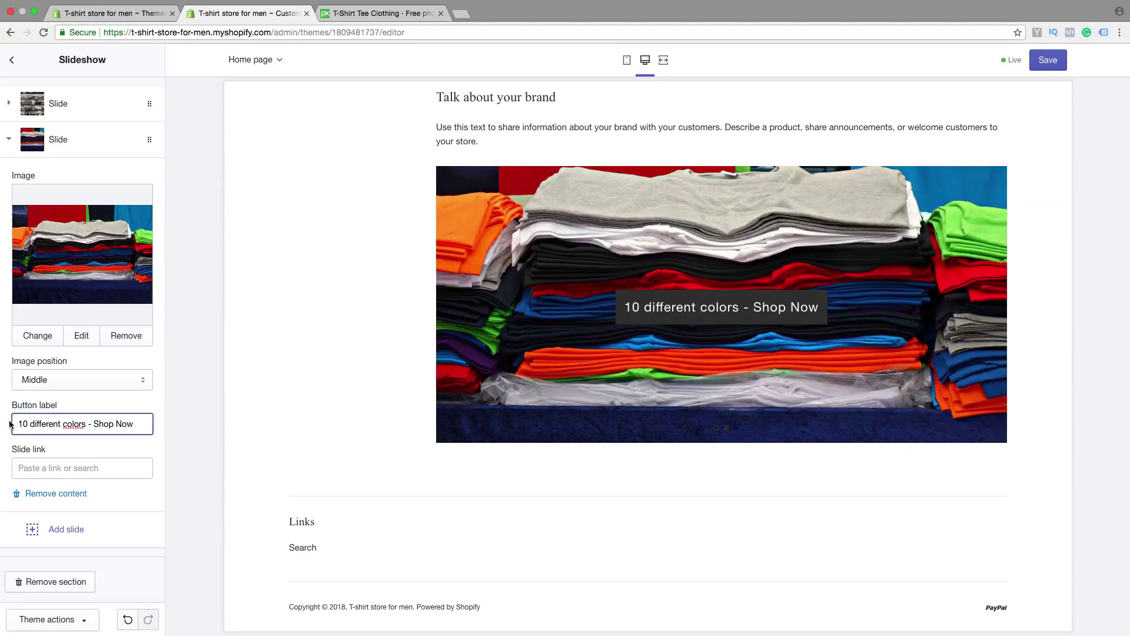
# Link the second slide to All Products
pyautogui.click(52, 469)
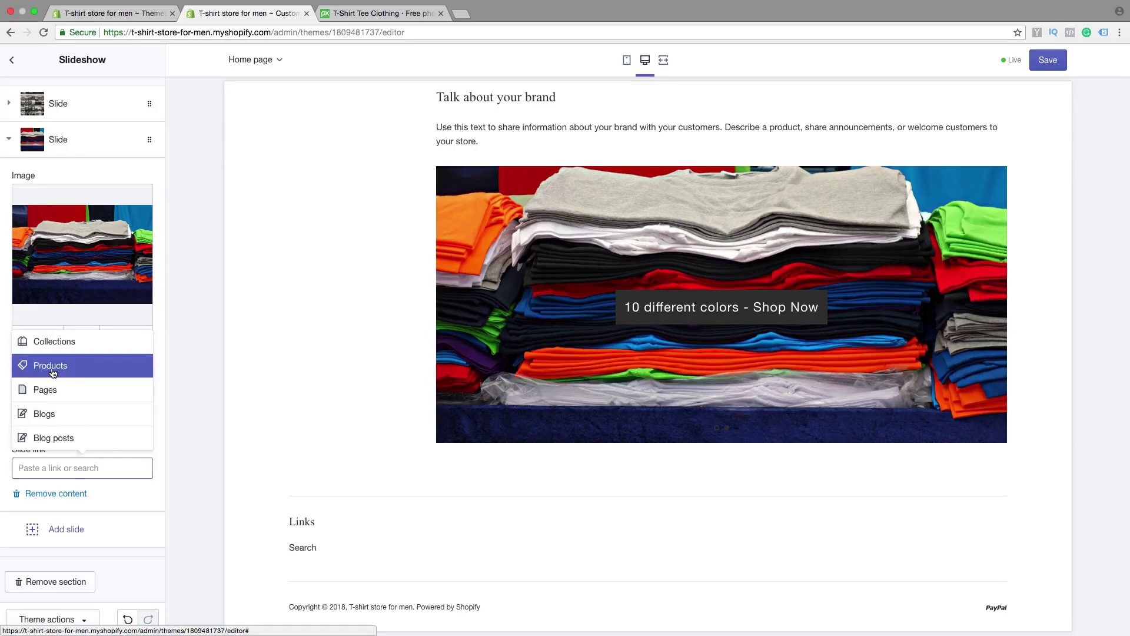
pyautogui.click(52, 366)
pyautogui.click(53, 431)
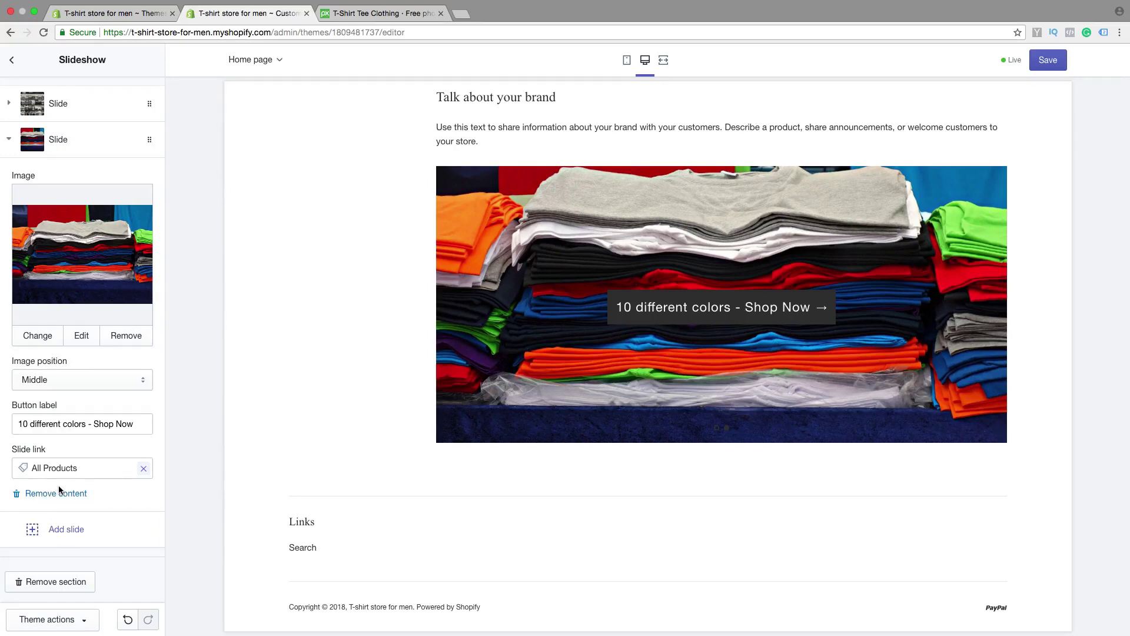
# Set the slideshow to change slides every 7 s and the slide height to 510 px
pyautogui.scroll(5, 59, 489)
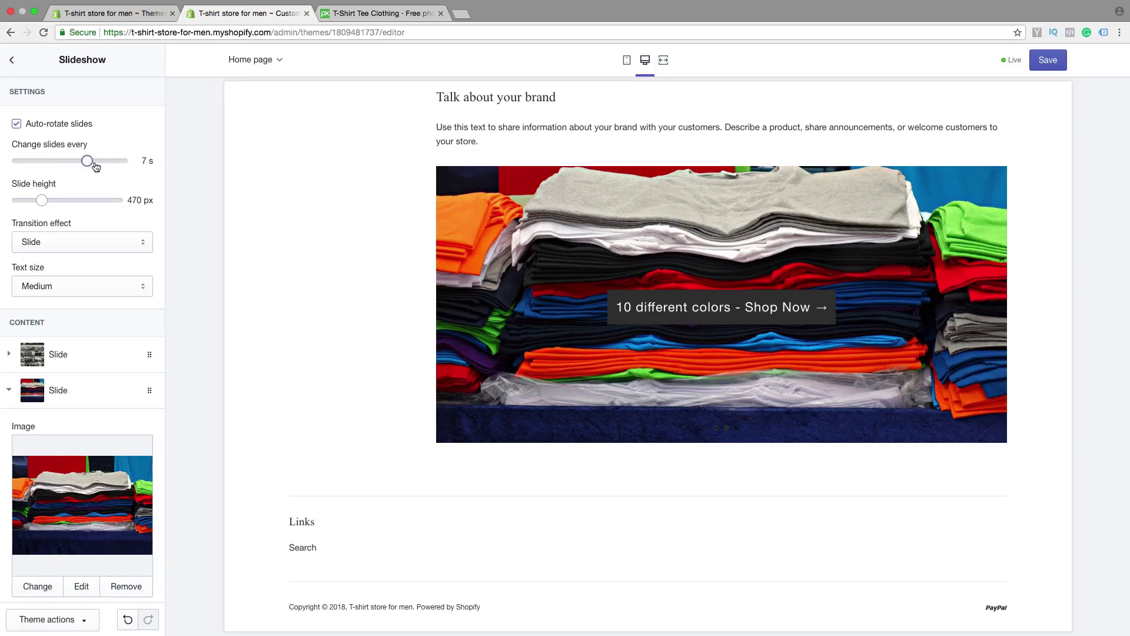
pyautogui.moveTo(85, 161)
pyautogui.mouseDown()
pyautogui.moveTo(9, 164)
pyautogui.moveTo(150, 160)
pyautogui.moveTo(87, 161)
pyautogui.mouseUp()
pyautogui.moveTo(42, 200)
pyautogui.mouseDown()
pyautogui.moveTo(99, 202)
pyautogui.moveTo(41, 202)
pyautogui.mouseUp()
pyautogui.moveTo(42, 201); pyautogui.dragTo(47, 202)
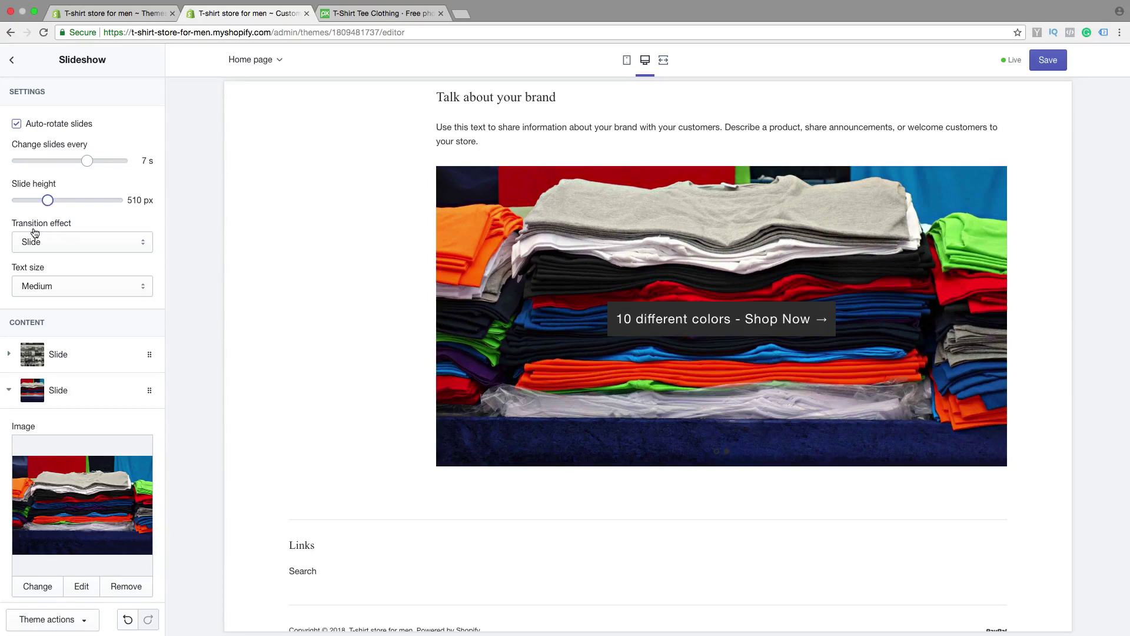
# Try the Fade transition effect for the slideshow and switch it back to Slide
pyautogui.click(55, 243)
pyautogui.click(57, 232)
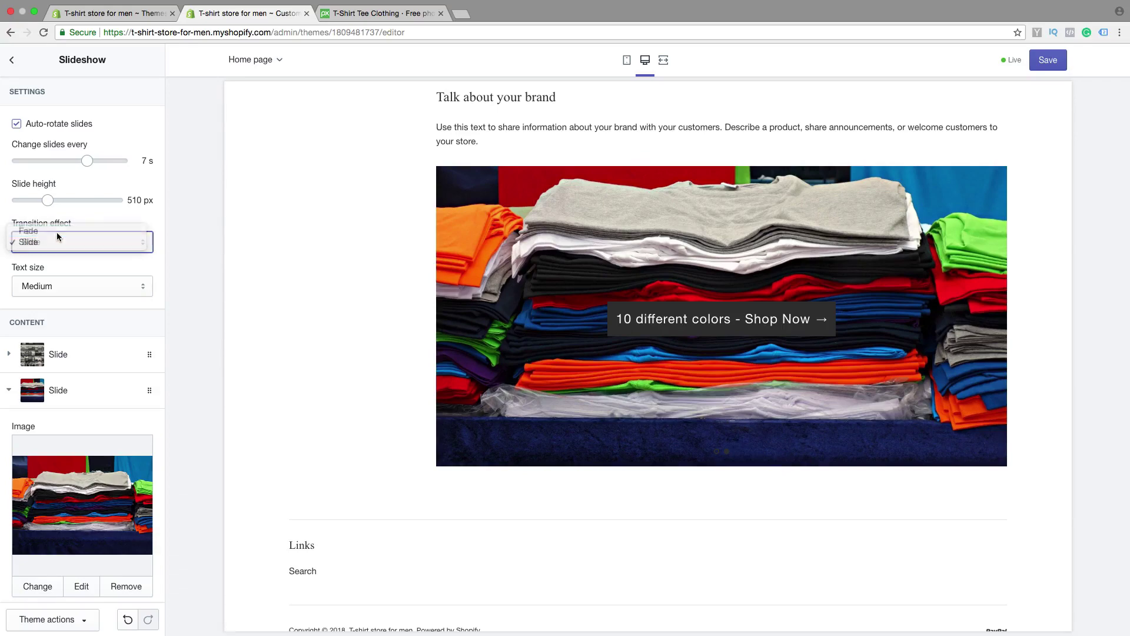
pyautogui.click(59, 240)
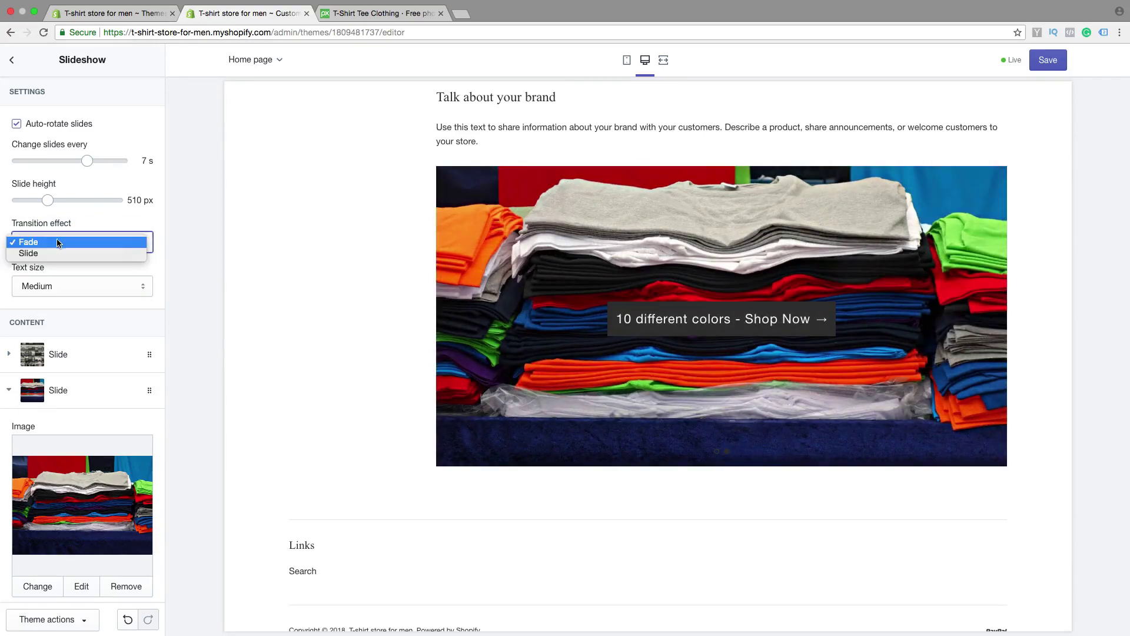
pyautogui.click(53, 249)
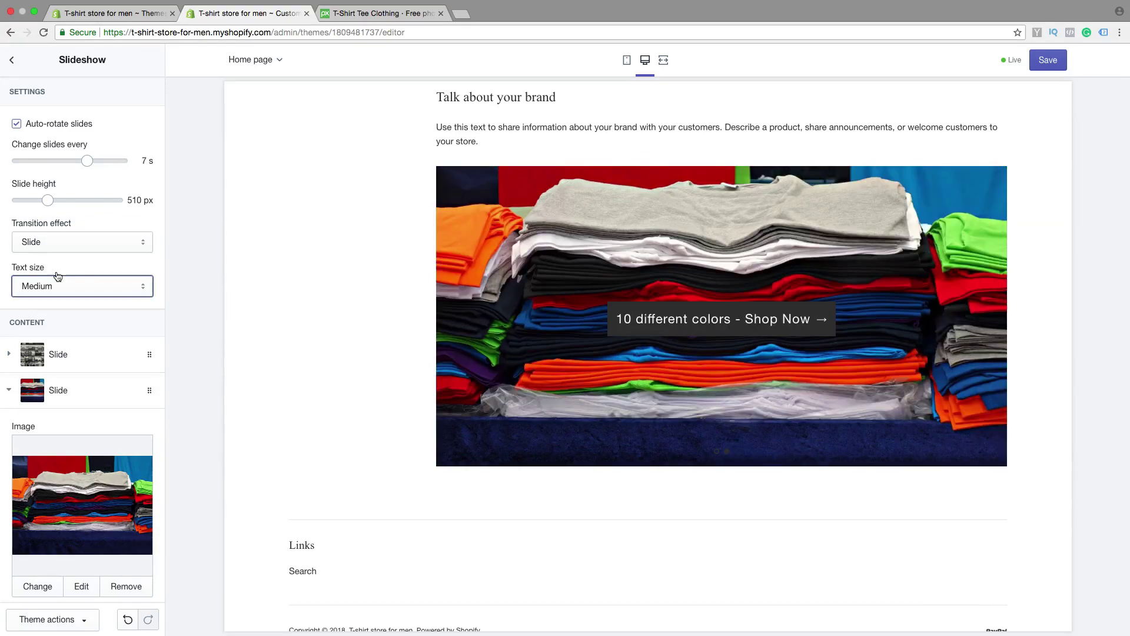
# Compare the Small and Medium text sizes, set the slideshow's text size to Large and save the changes
pyautogui.click(59, 280)
pyautogui.press('Escape')
pyautogui.click(58, 279)
pyautogui.click(59, 277)
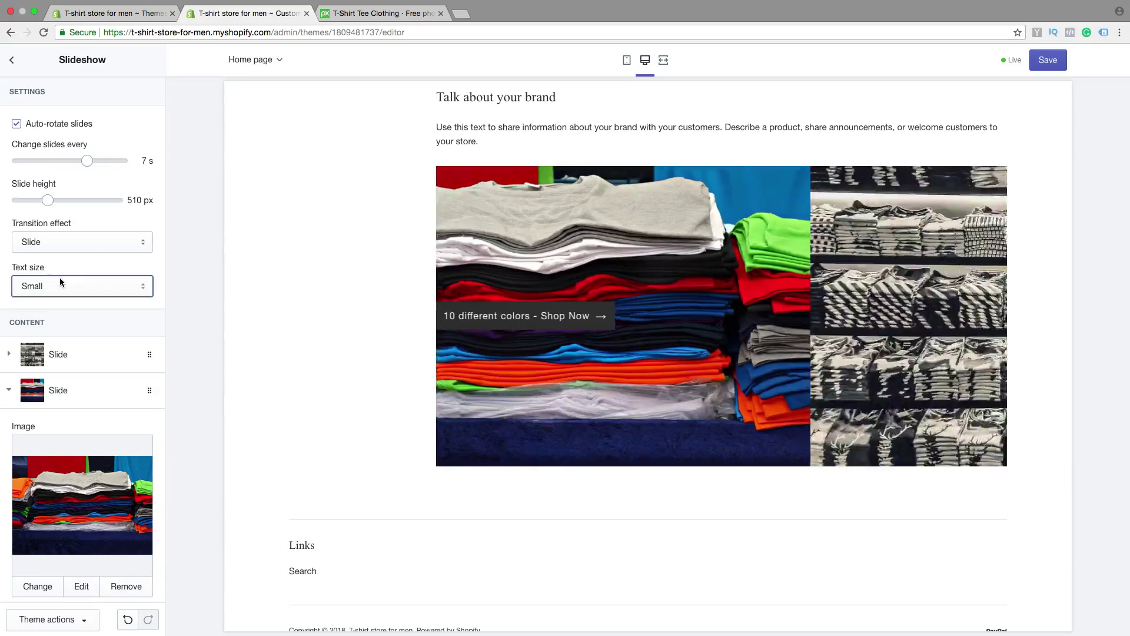
pyautogui.click(65, 287)
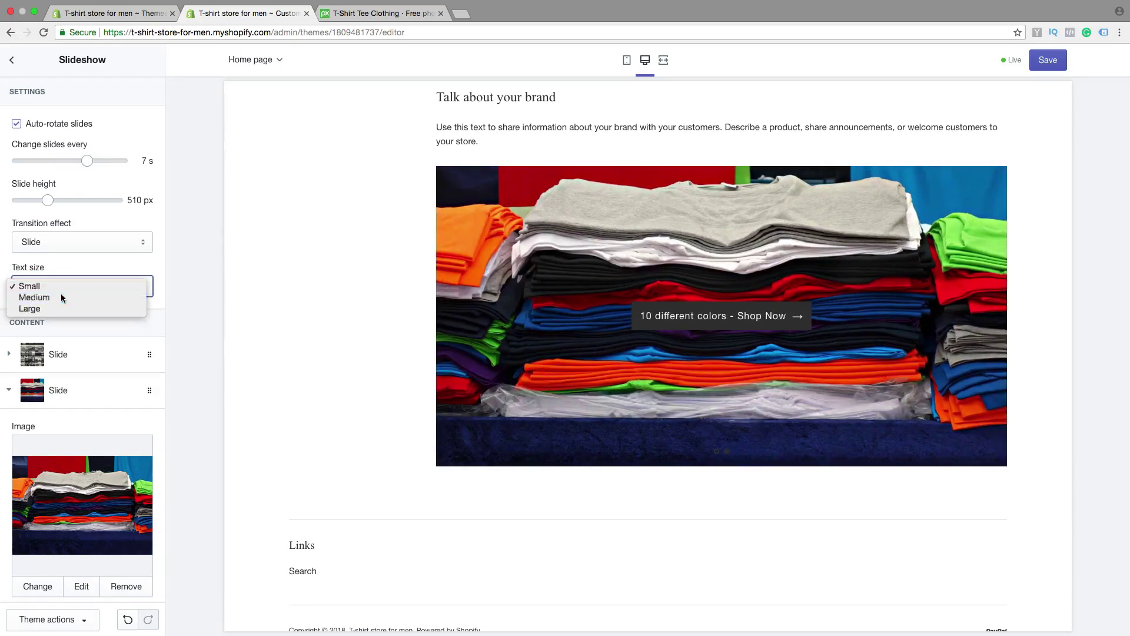
pyautogui.click(59, 296)
pyautogui.click(68, 286)
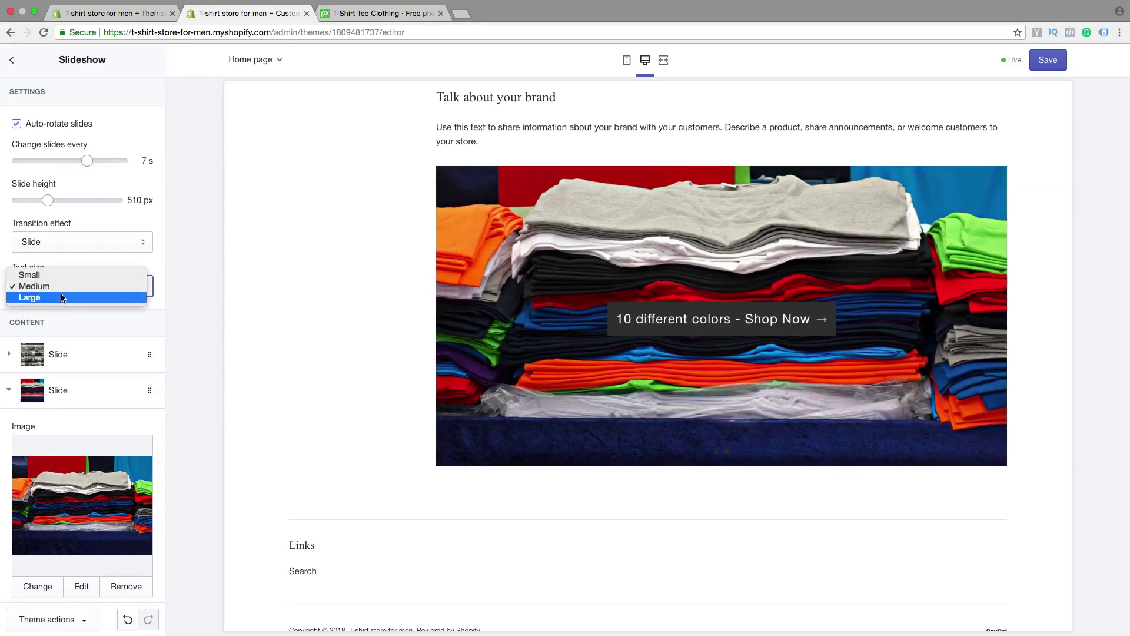
pyautogui.click(58, 296)
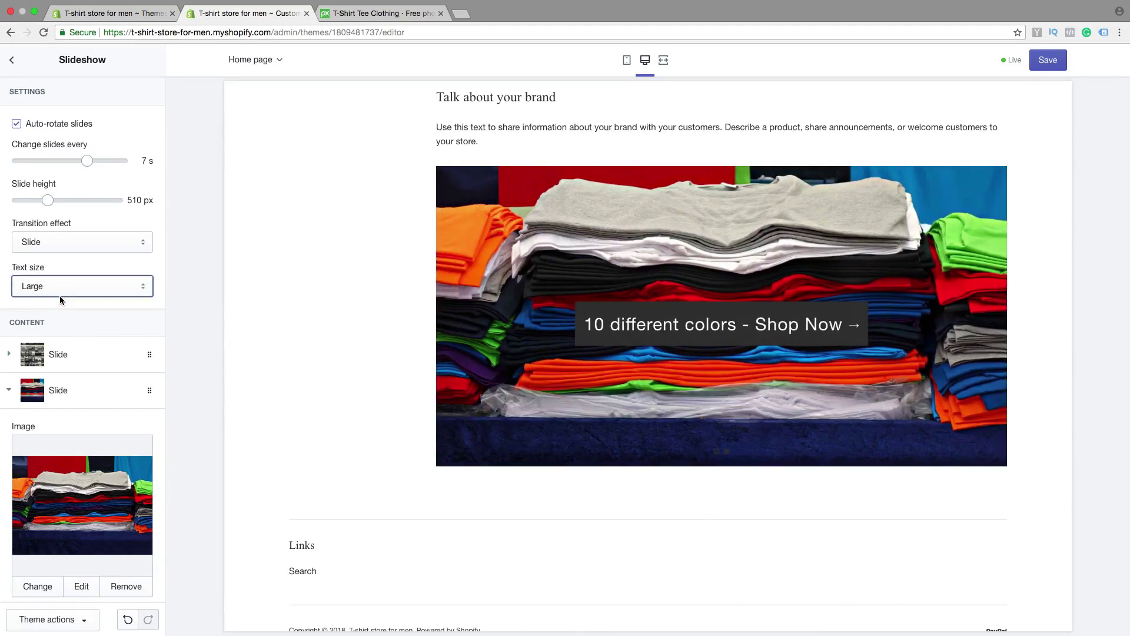
pyautogui.scroll(-5, 75, 292)
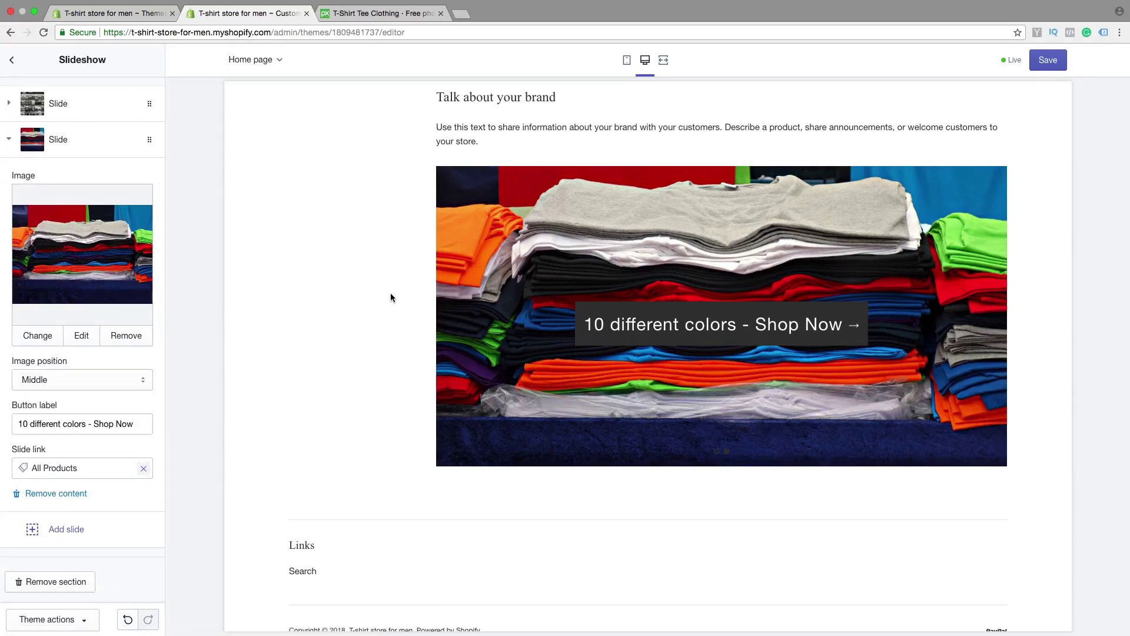
pyautogui.click(1049, 61)
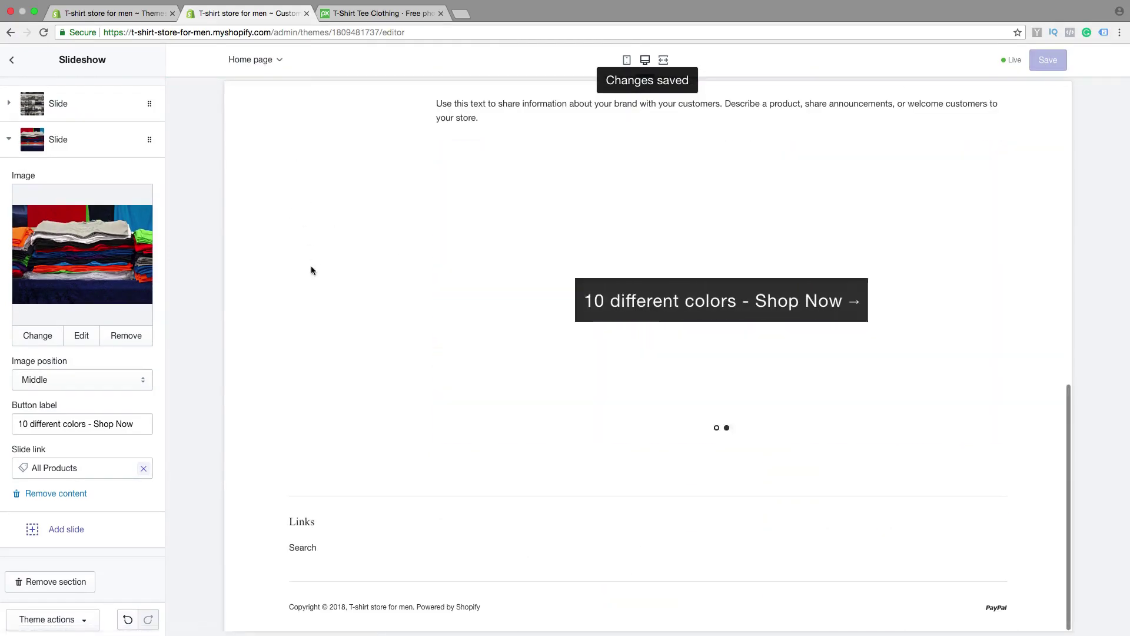
# Return to the home page's section list and move the Slideshow section above Rich text
pyautogui.click(11, 61)
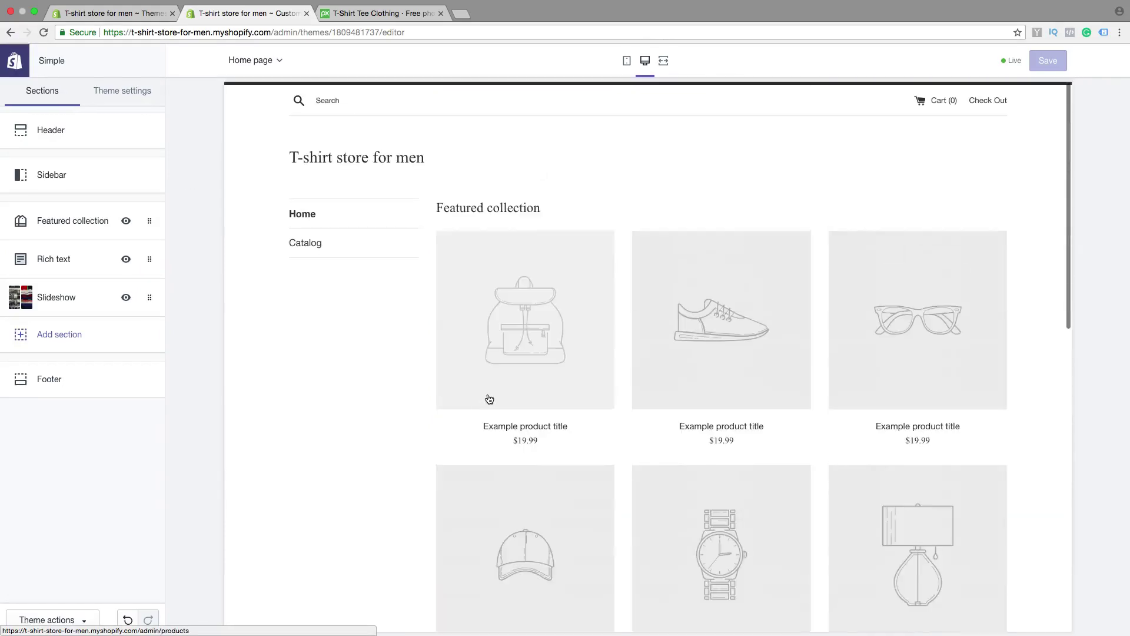
pyautogui.scroll(-2, 487, 402)
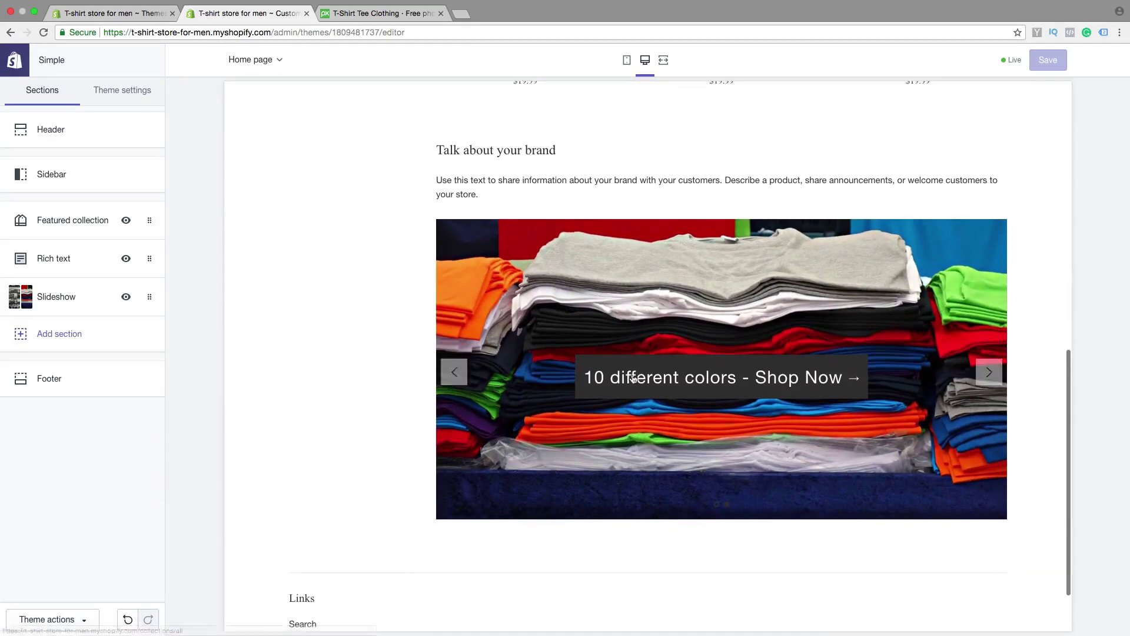
pyautogui.scroll(6, 399, 356)
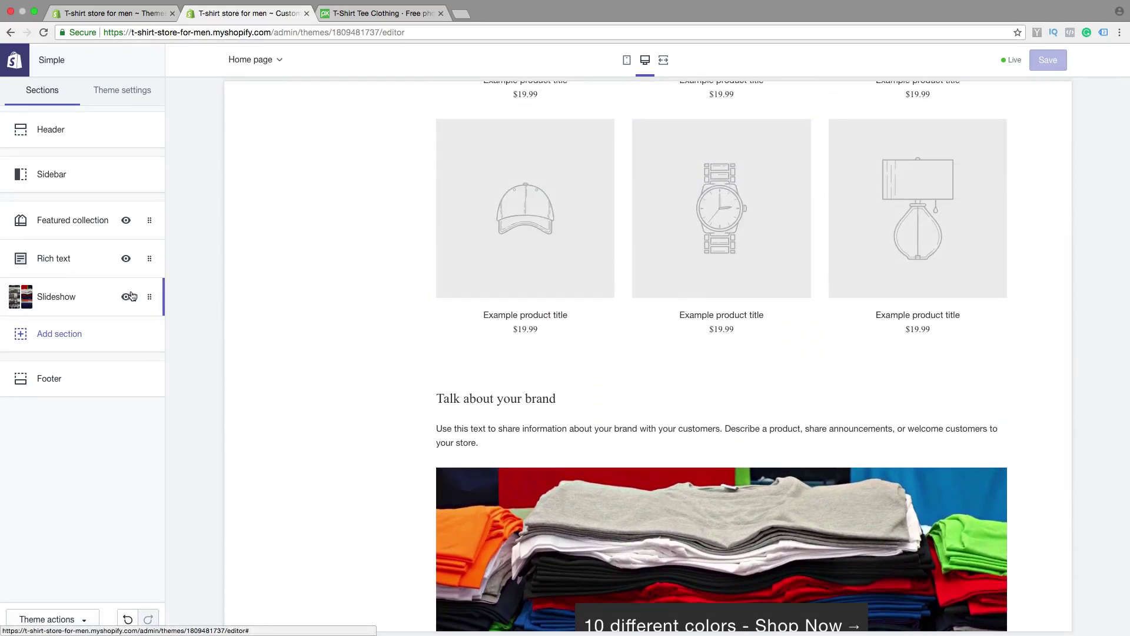
pyautogui.moveTo(151, 300); pyautogui.dragTo(149, 259)
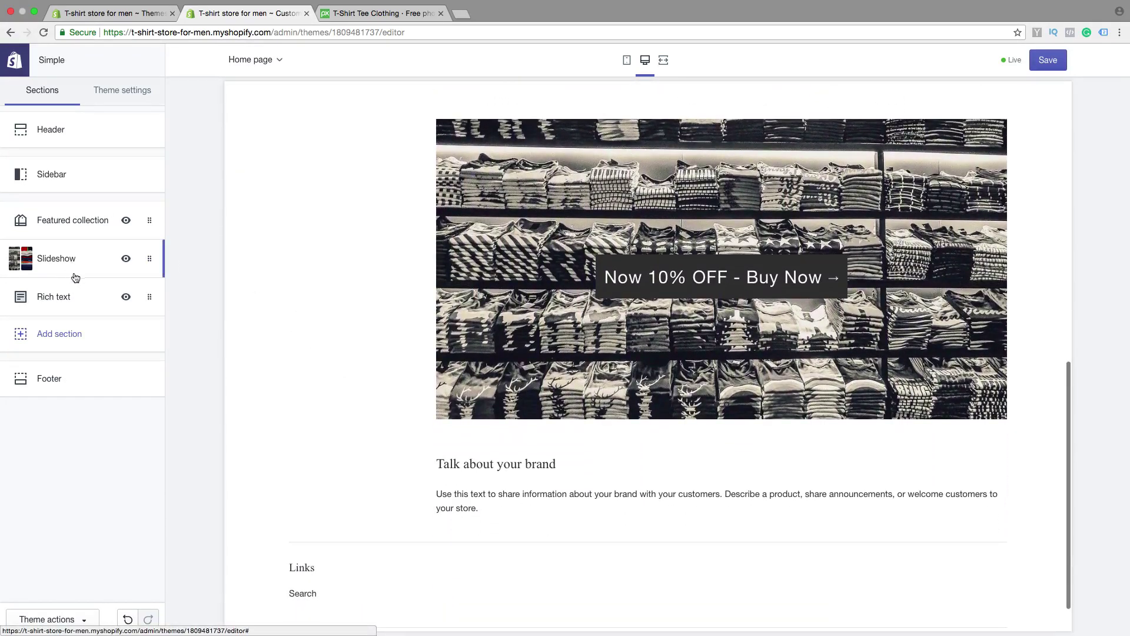
pyautogui.scroll(5, 356, 305)
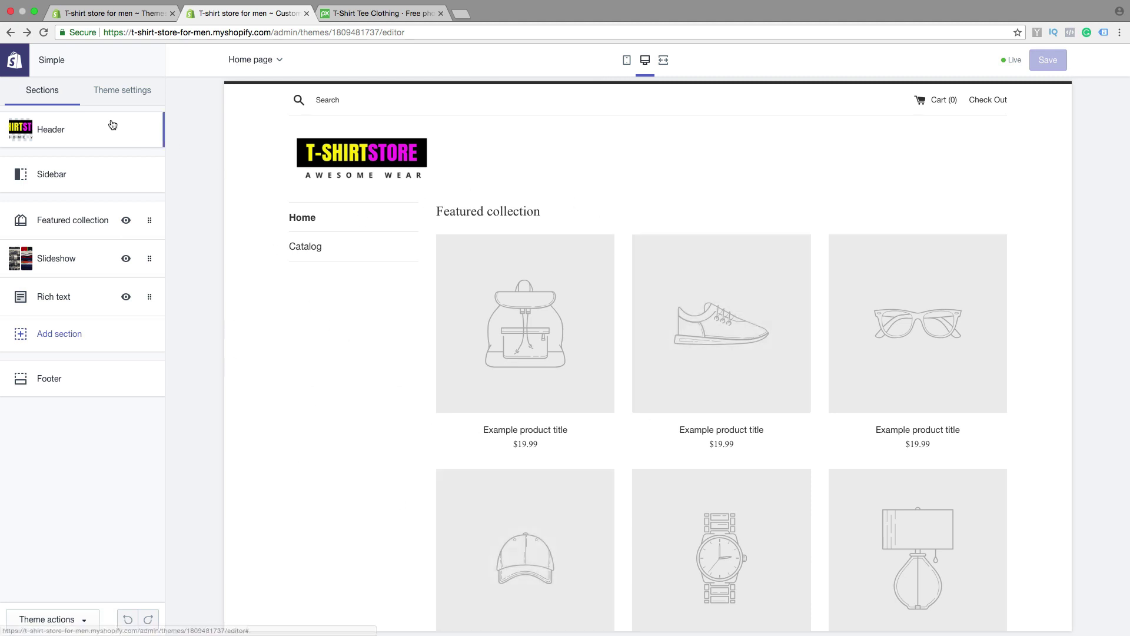
# Leave the editor for the Themes page and reopen the Simple theme's customization at the header settings
pyautogui.click(17, 66)
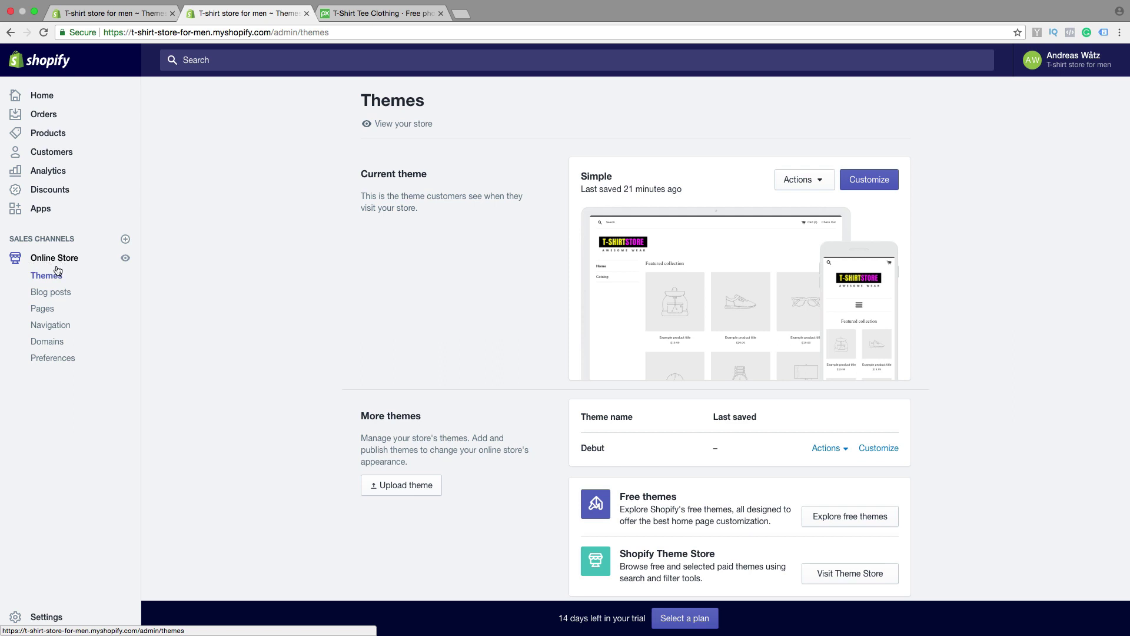
pyautogui.click(881, 186)
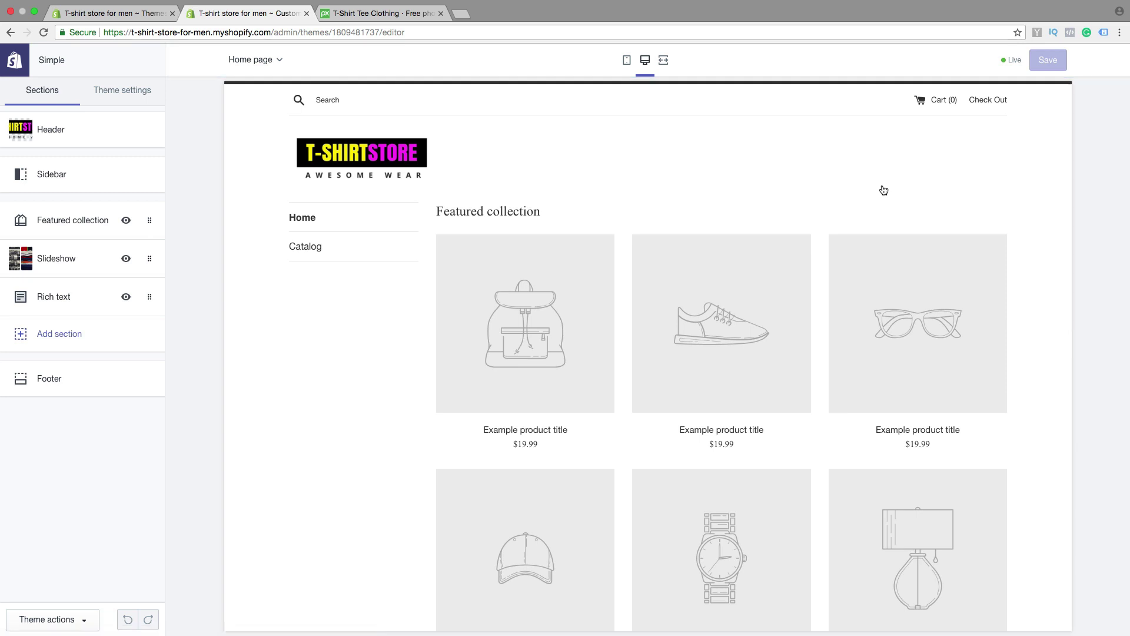
pyautogui.click(91, 128)
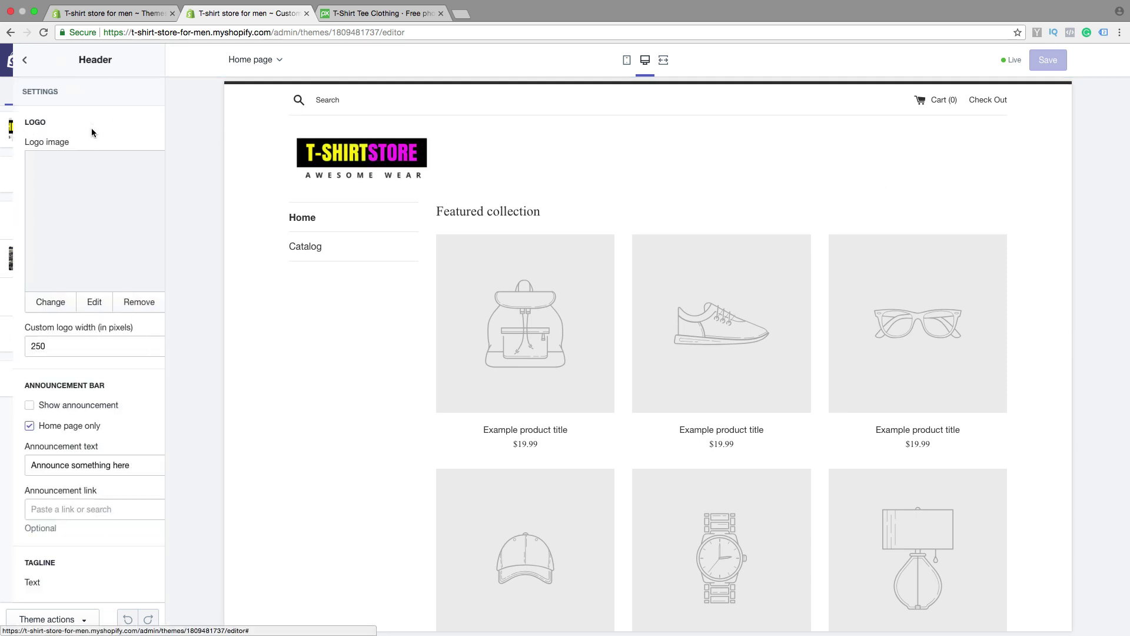
# Show the header's announcement bar on all pages with the text "FREE SHIPPING for orders above 50$"
pyautogui.scroll(-3, 91, 144)
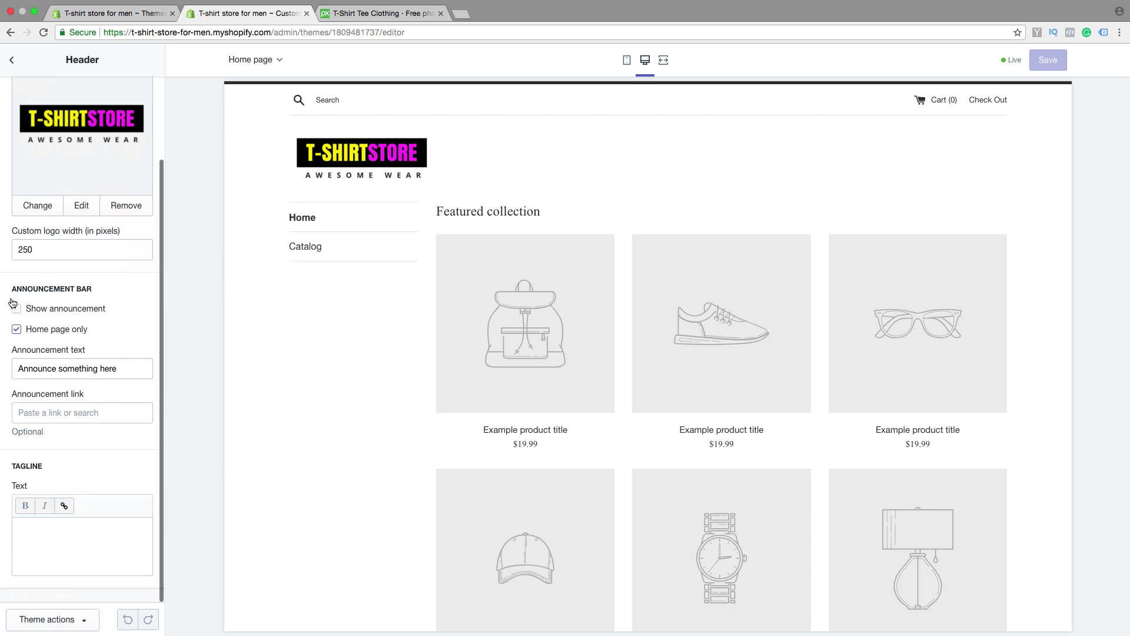
pyautogui.moveTo(13, 289); pyautogui.dragTo(93, 290)
pyautogui.click(106, 291)
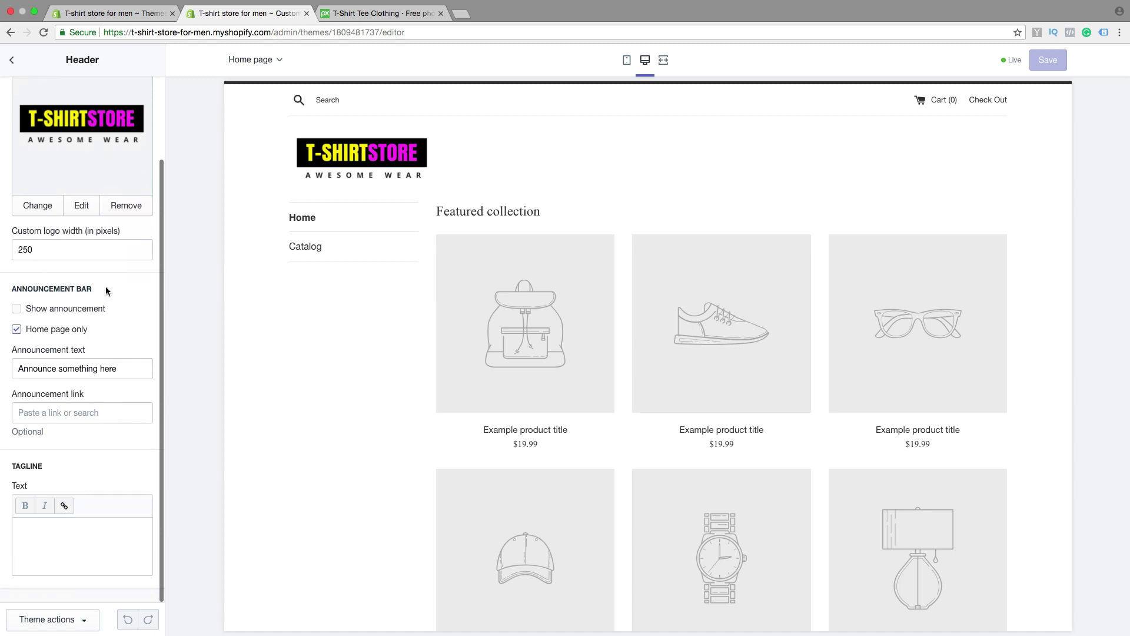
pyautogui.click(16, 309)
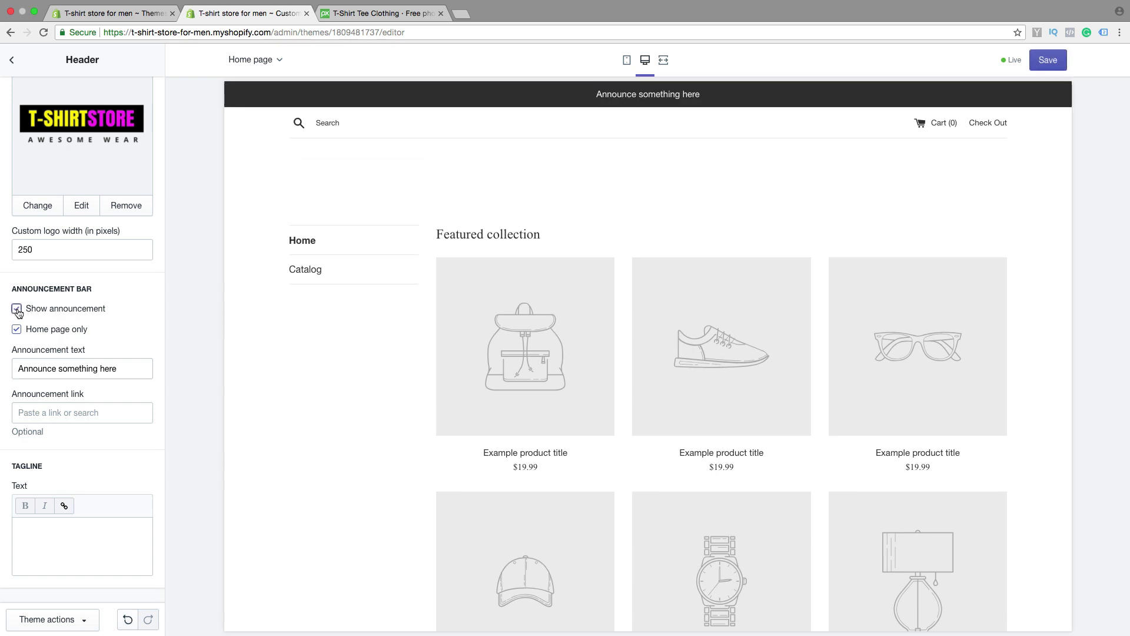
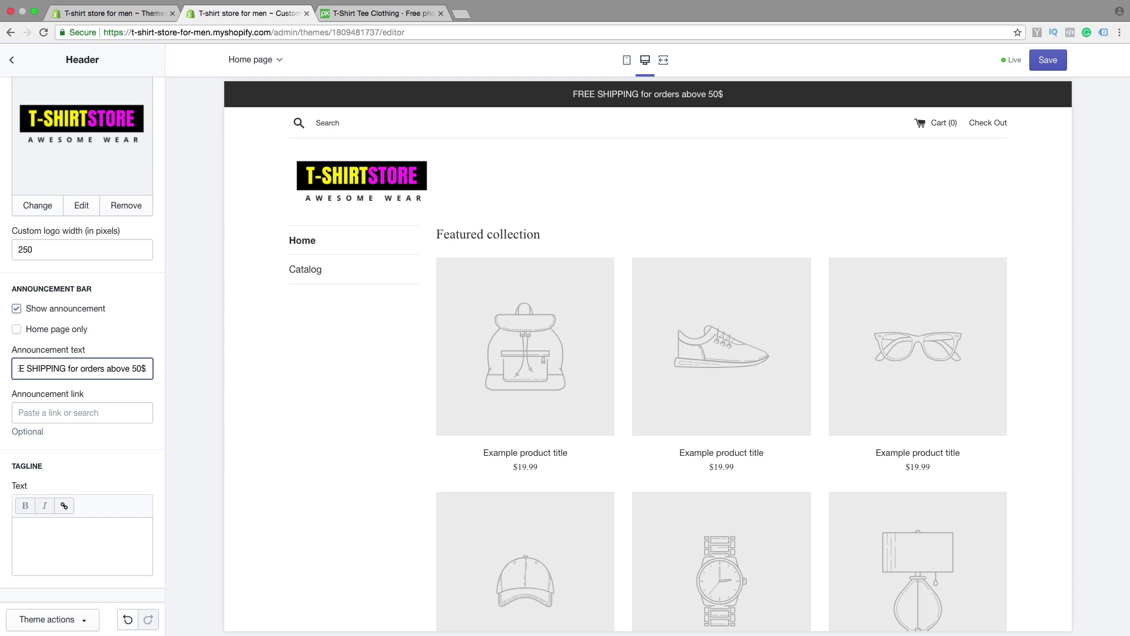
# Link the announcement bar to All Products and save the header changes
pyautogui.click(48, 413)
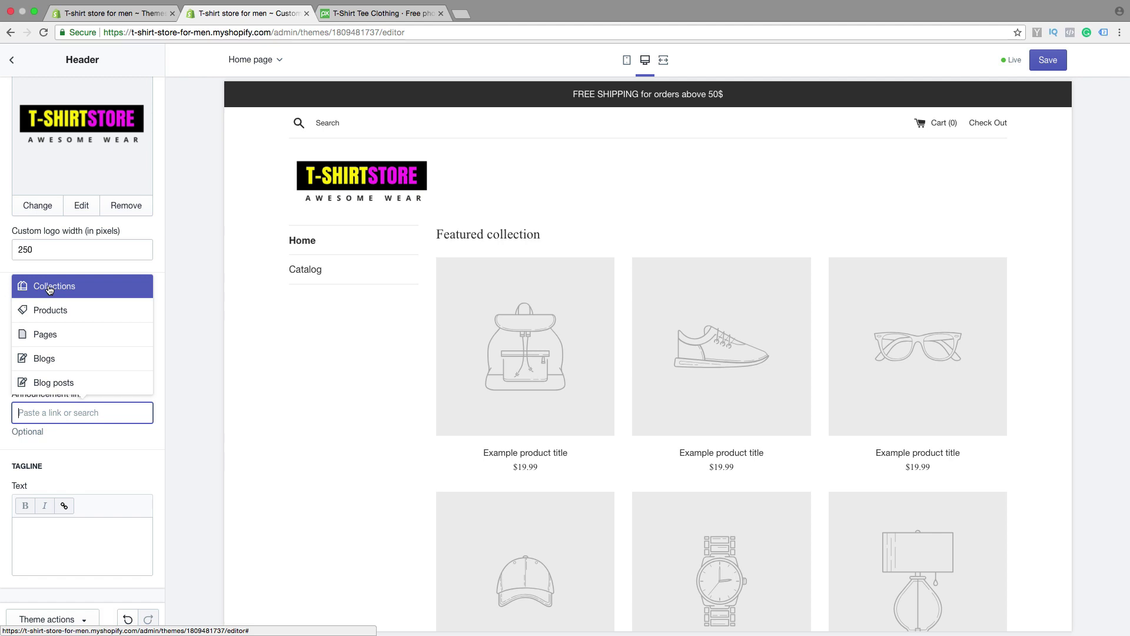
pyautogui.click(40, 309)
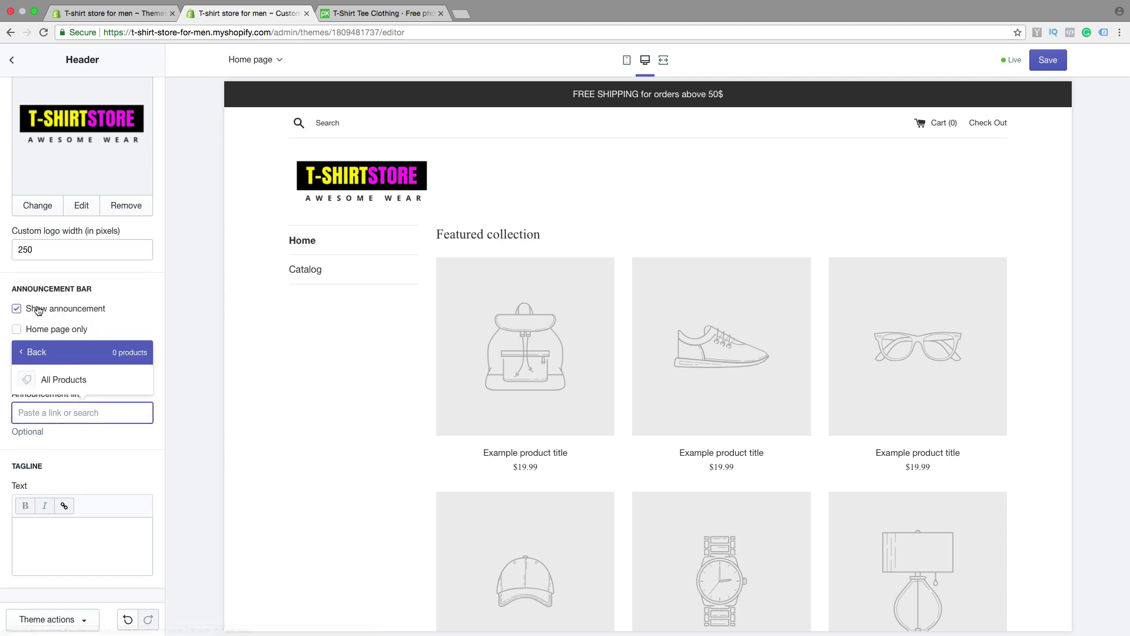
pyautogui.click(57, 378)
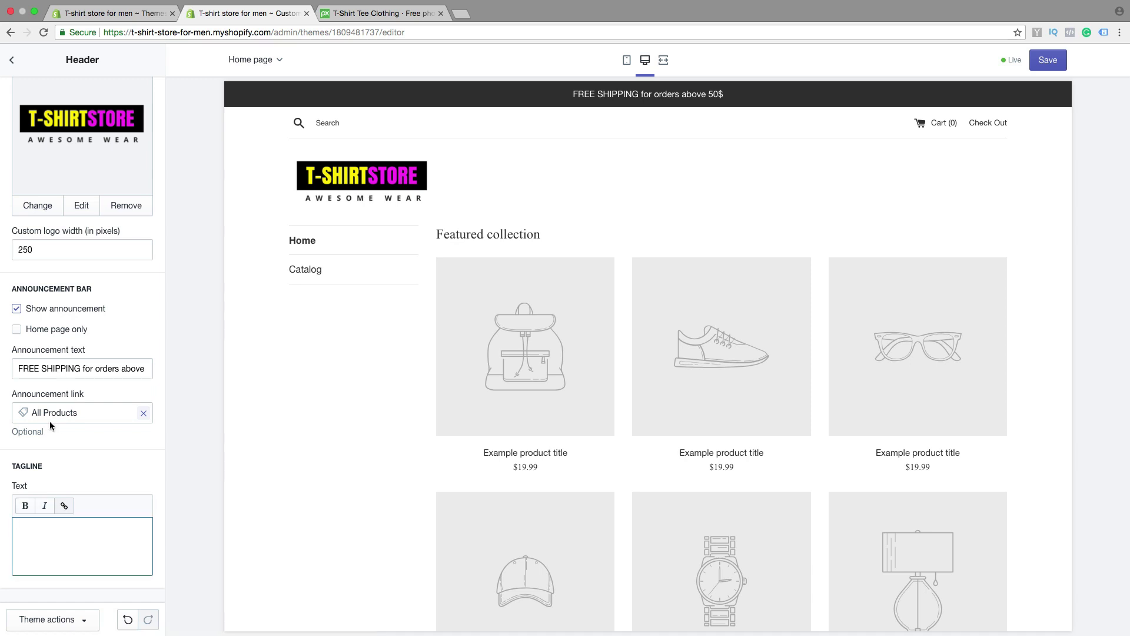
pyautogui.click(1050, 59)
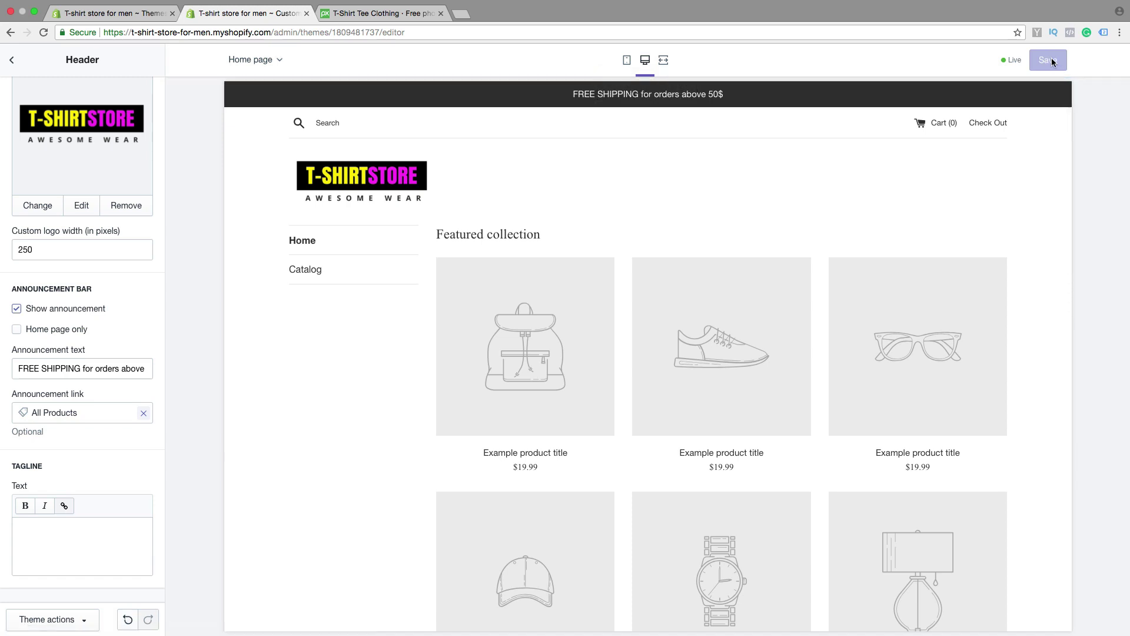
pyautogui.click(619, 96)
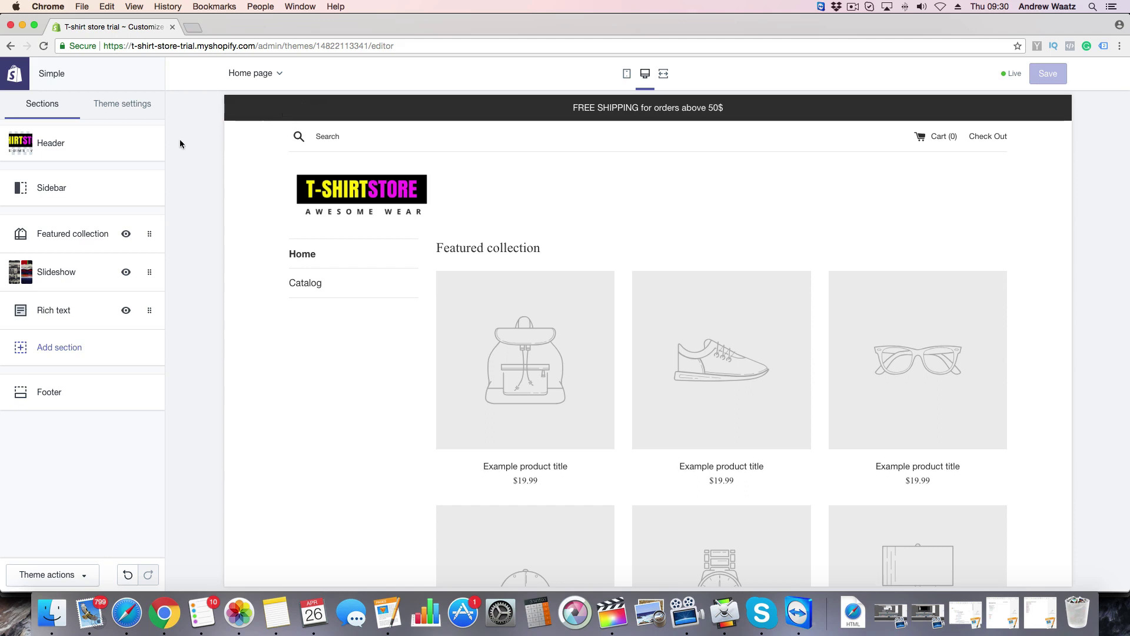
# Leave the theme editor, go to the product collections list and start a new collection
pyautogui.click(12, 72)
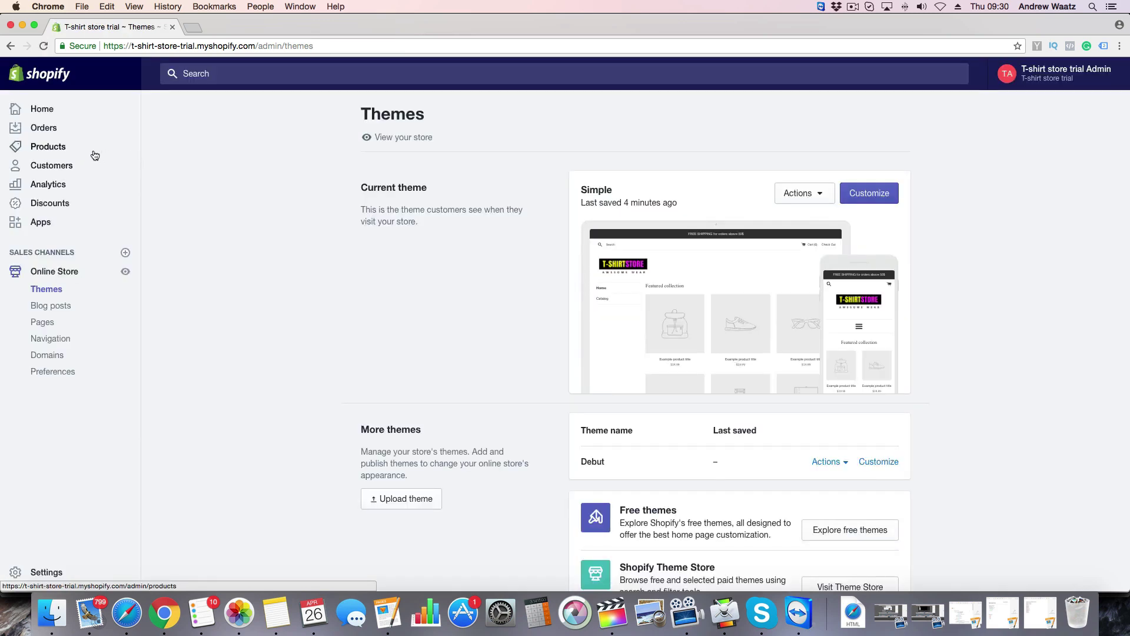
pyautogui.click(41, 147)
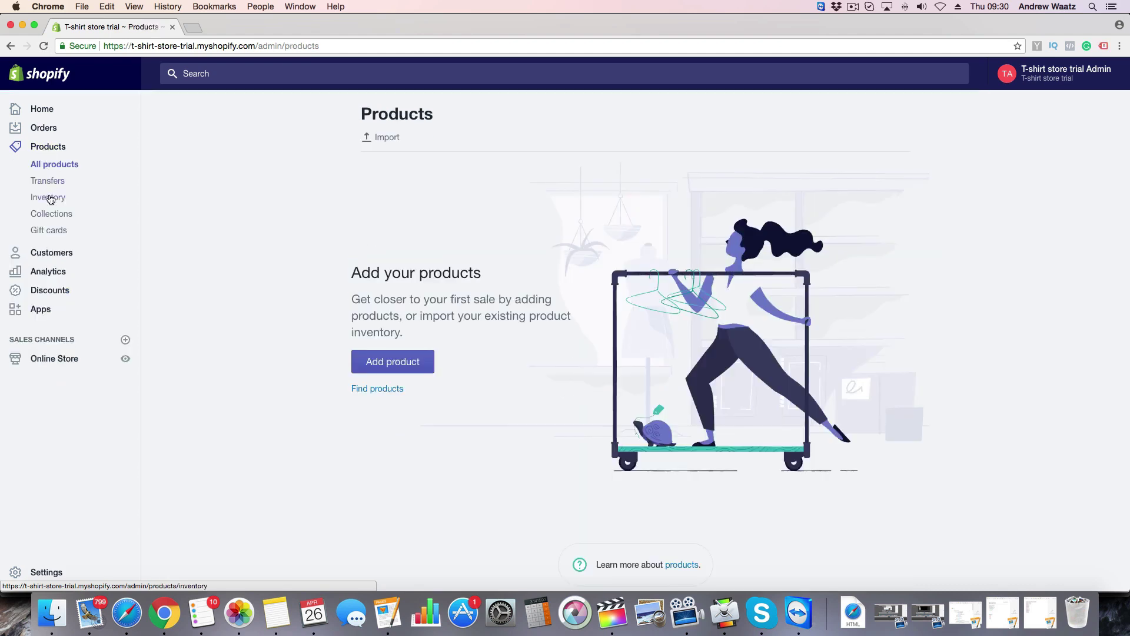
pyautogui.click(50, 214)
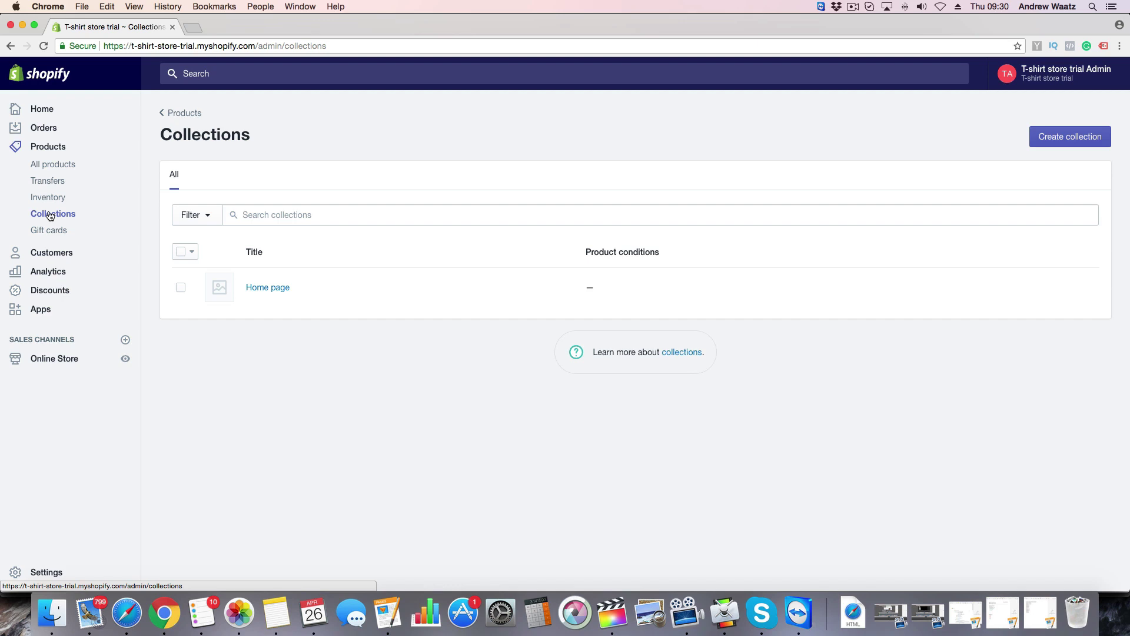
pyautogui.click(1075, 137)
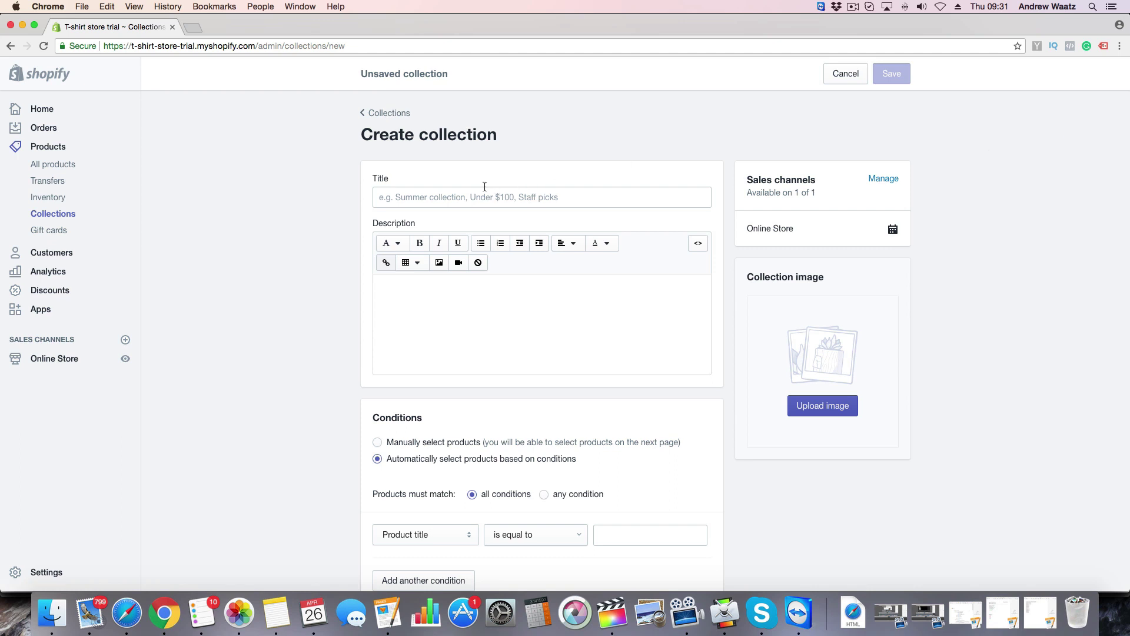
# Title the new collection "Animal T-shirts"
pyautogui.click(445, 197)
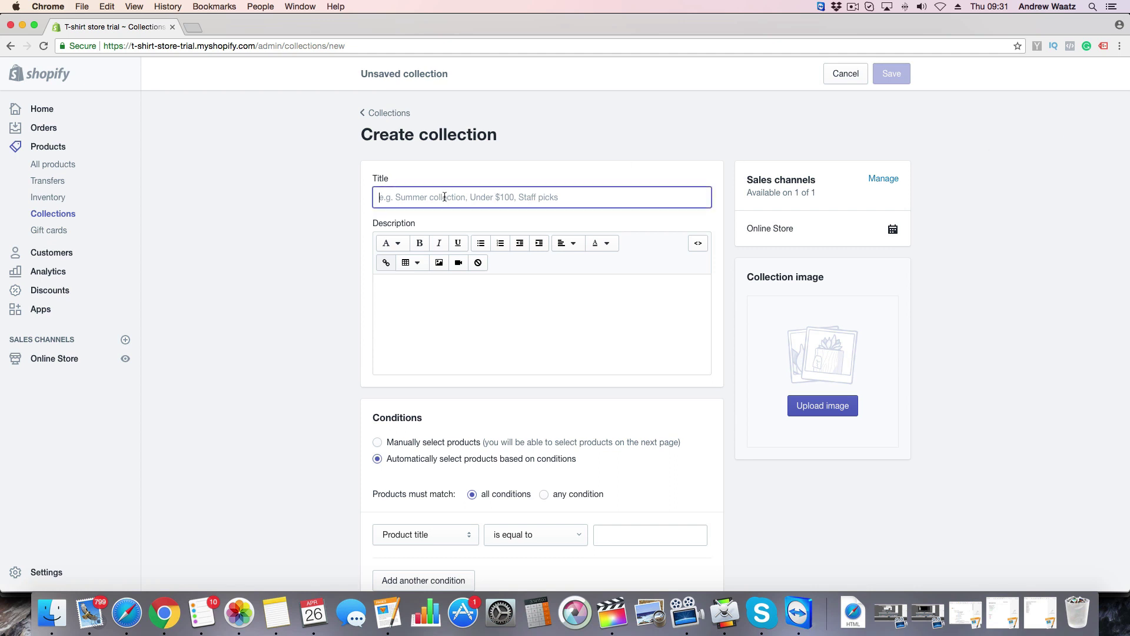
pyautogui.write('Anim')
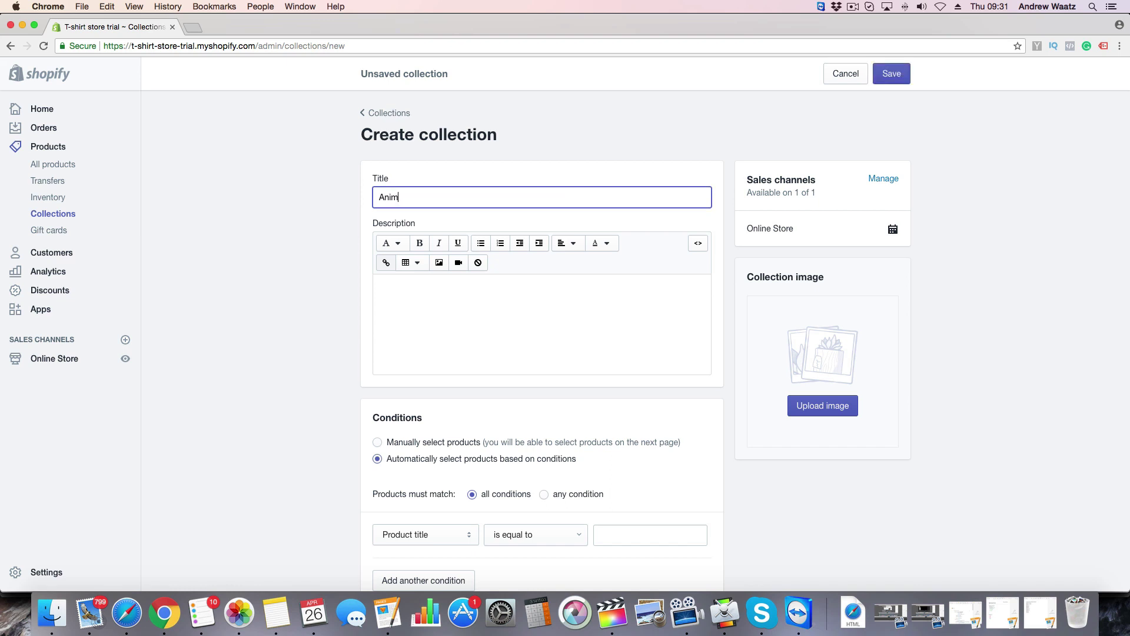
pyautogui.write('al T-shirts')
# Write the collection description "We sell animal t-shirts for men and women."
pyautogui.click(413, 297)
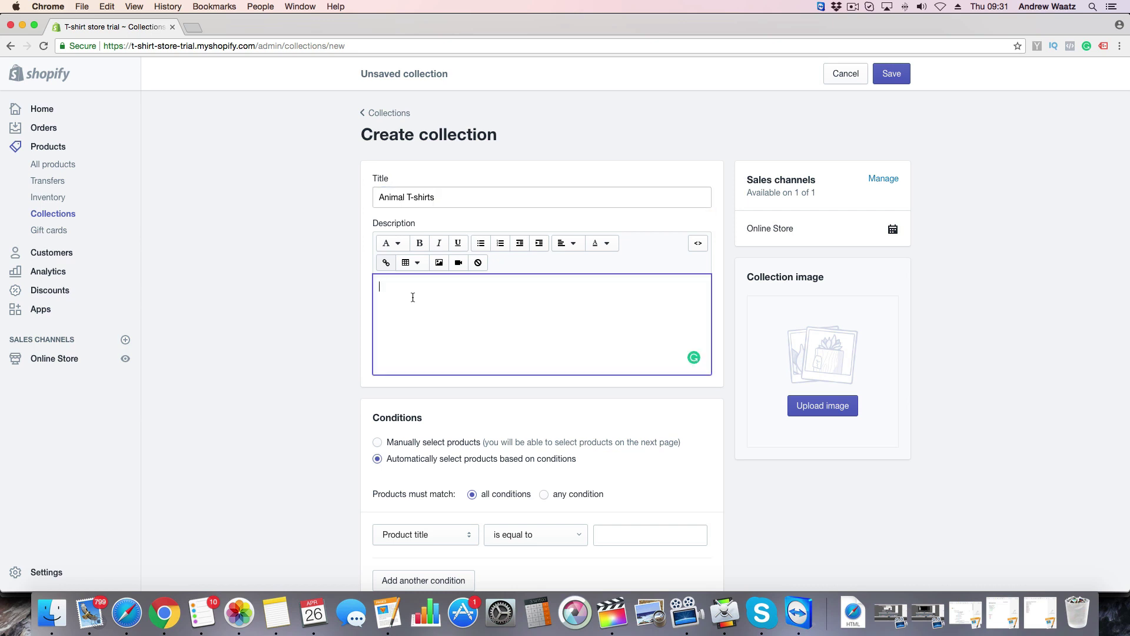
pyautogui.write('We sell animal t-shirts for men an ')
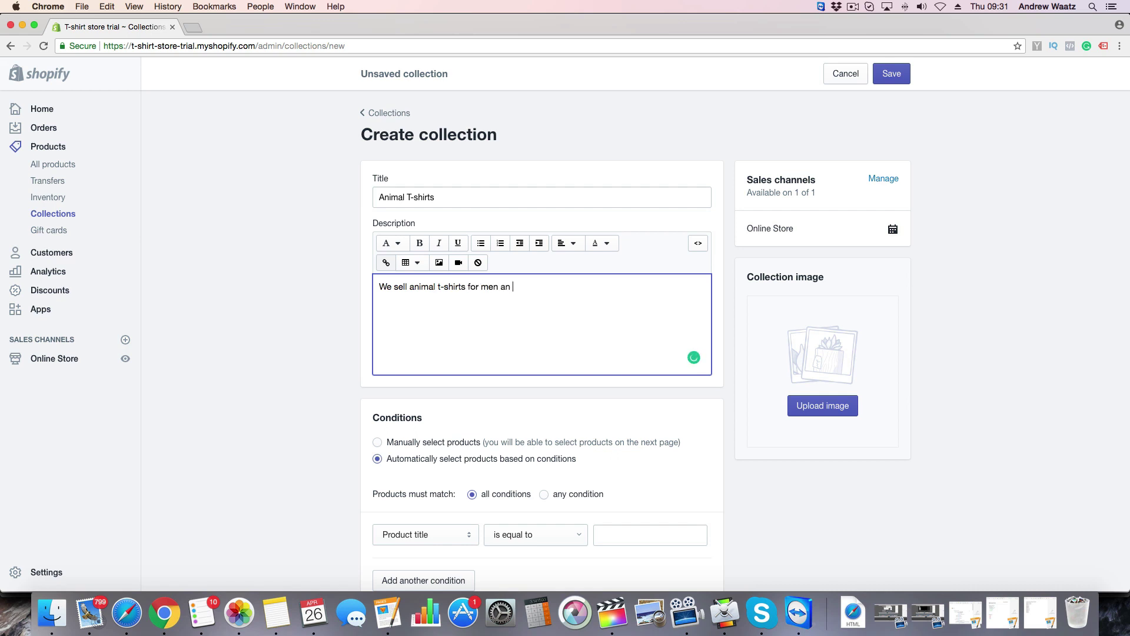
pyautogui.write('d women')
pyautogui.press('BackSpace')
pyautogui.press('BackSpace')
pyautogui.press('BackSpace')
pyautogui.press('BackSpace')
pyautogui.press('BackSpace')
pyautogui.press('BackSpace')
pyautogui.write('d women.')
# Try automatic product selection for the collection, matching any condition, with the product tag equal to "animal"
pyautogui.scroll(-2, 524, 330)
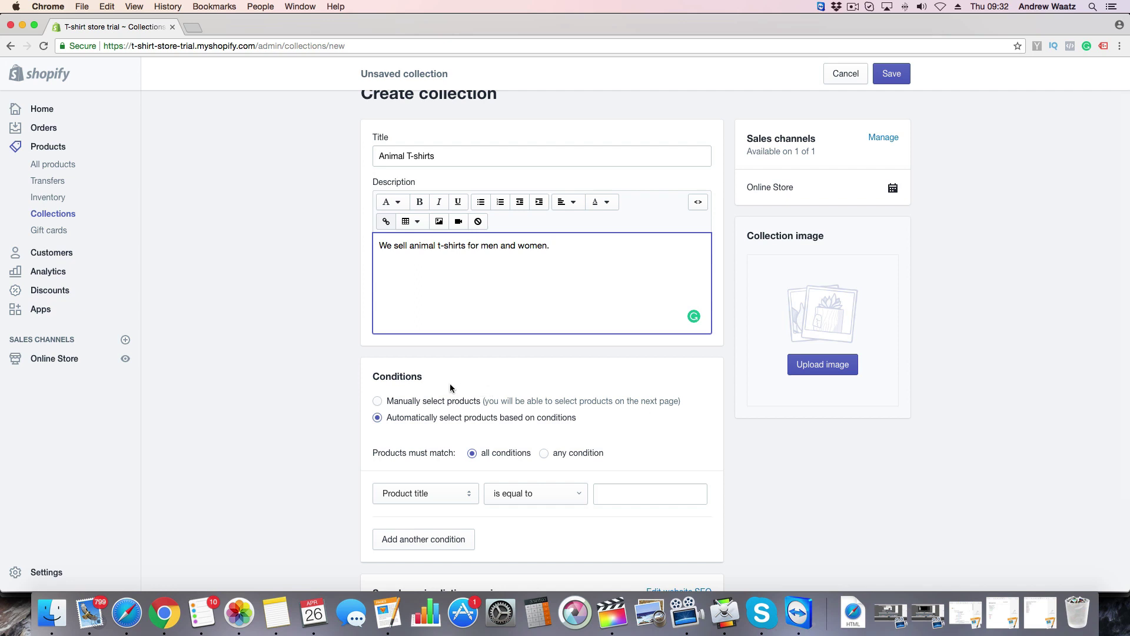
pyautogui.click(377, 402)
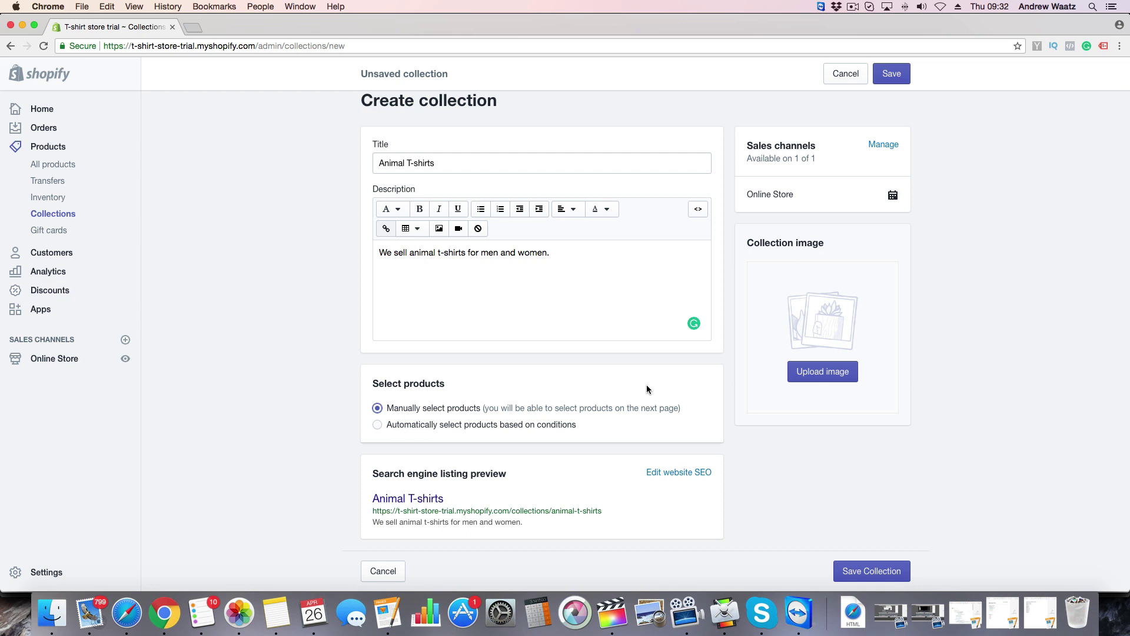
pyautogui.click(378, 425)
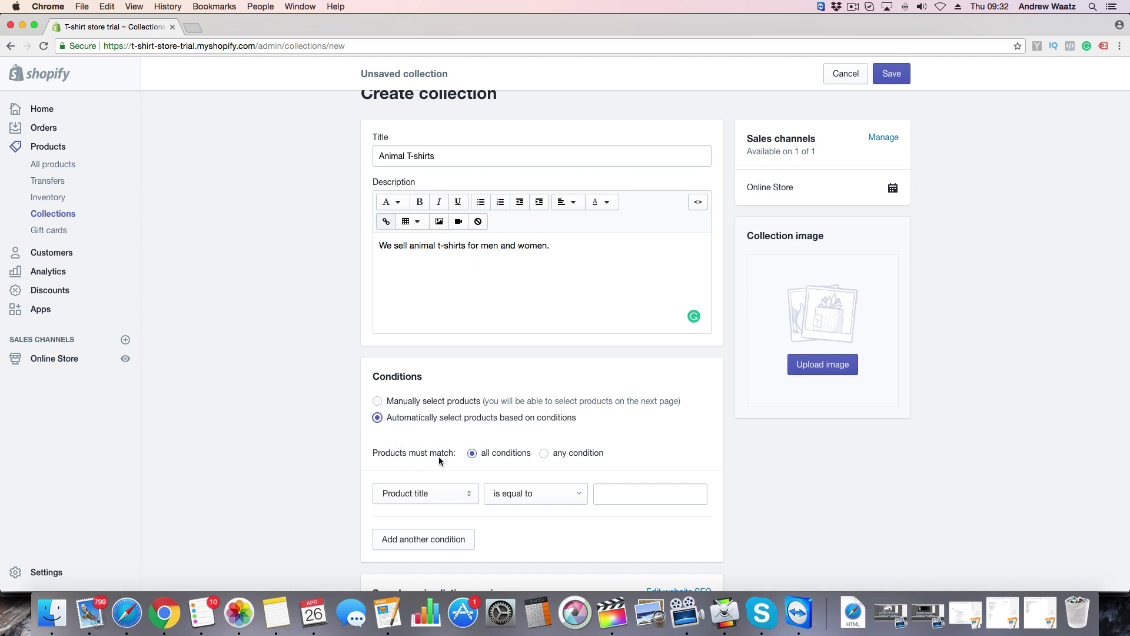
pyautogui.click(543, 455)
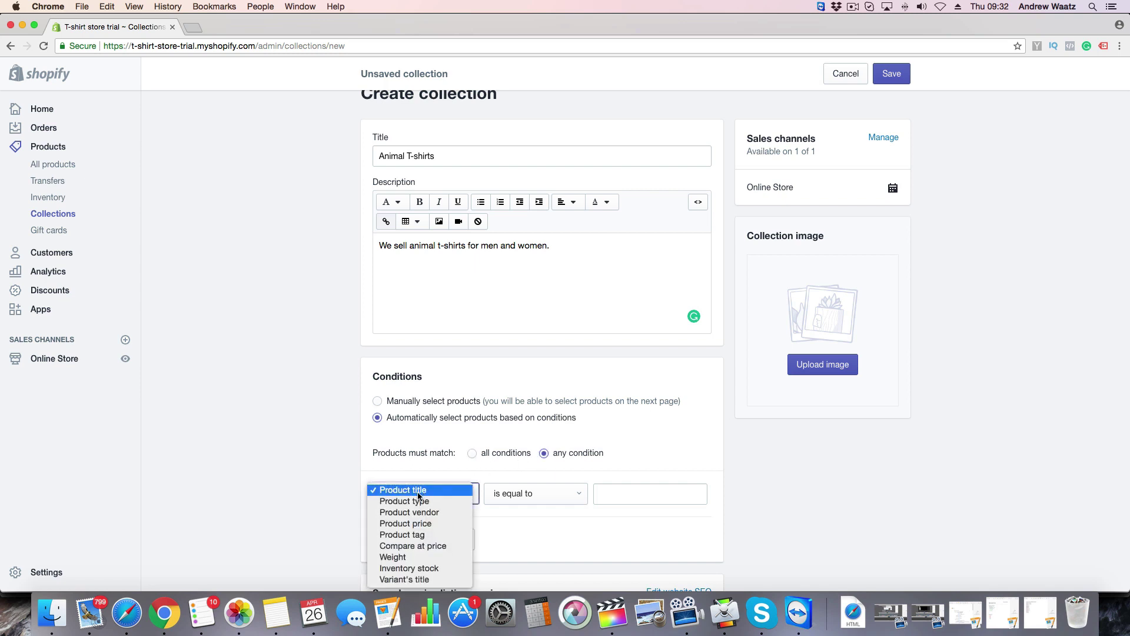
pyautogui.click(404, 538)
pyautogui.scroll(1, 588, 506)
pyautogui.click(536, 523)
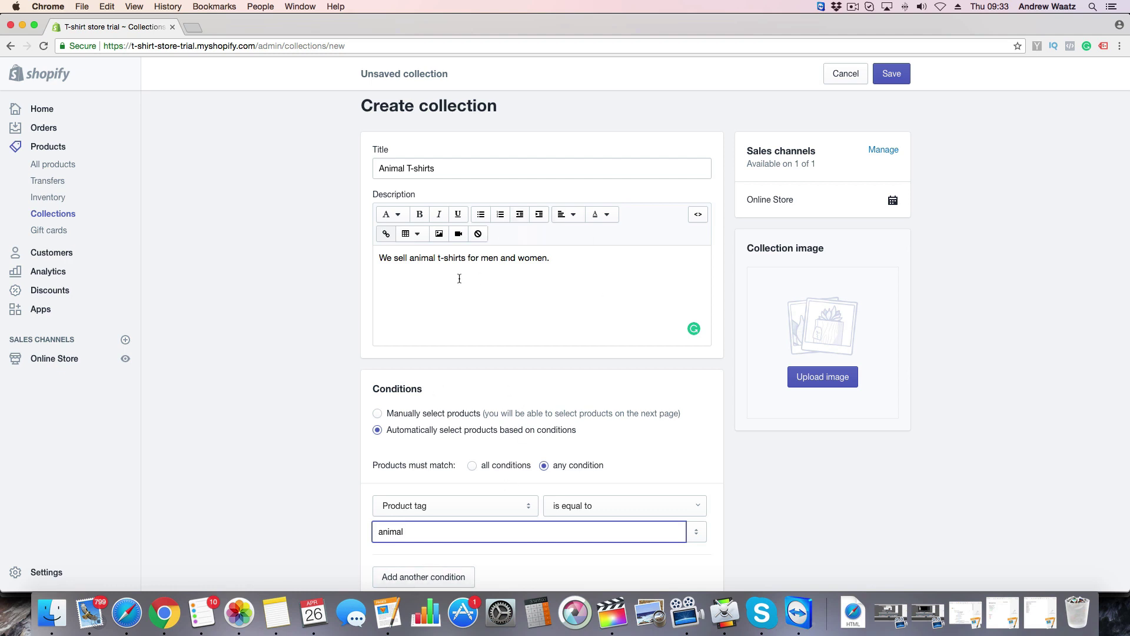
# Set the Animal T-shirts collection to use manually selected products
pyautogui.click(378, 414)
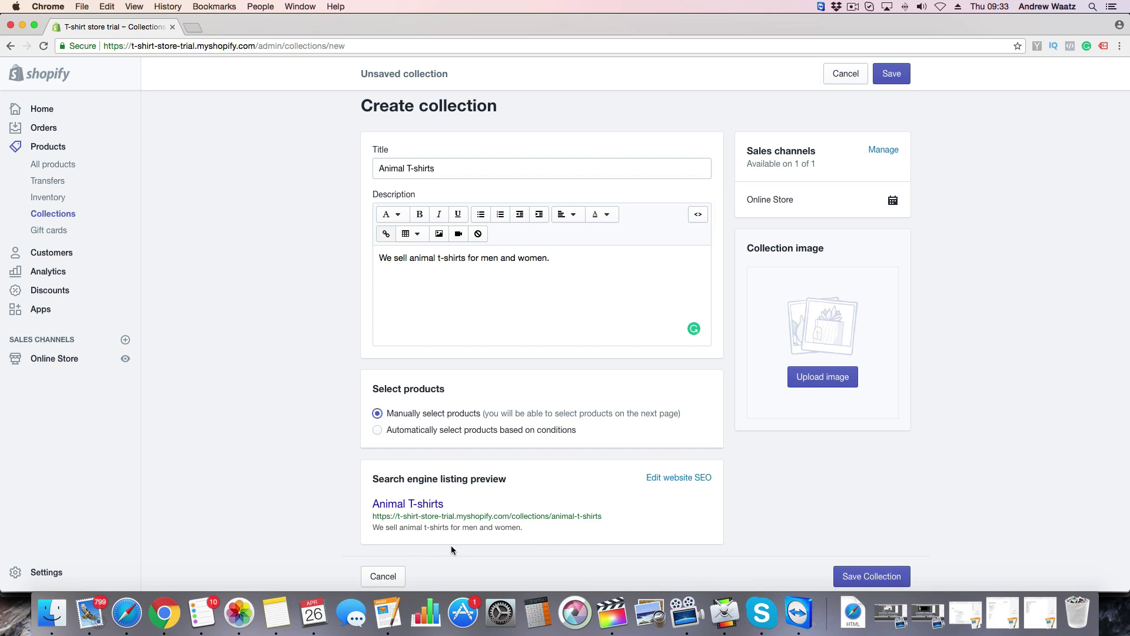
pyautogui.scroll(2, 451, 546)
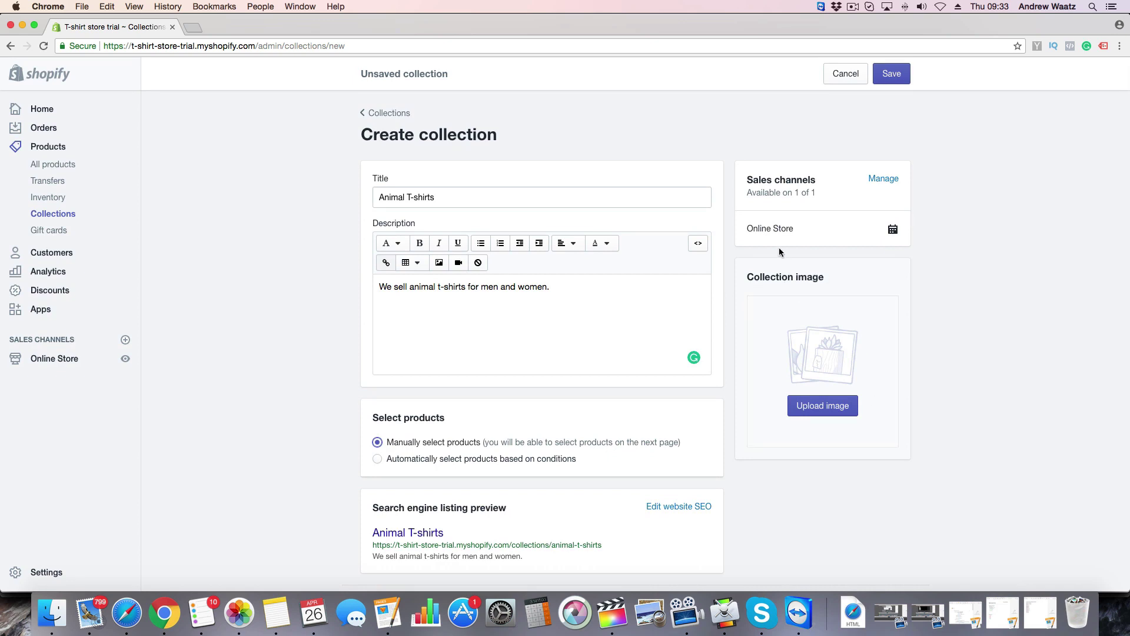
# Open pixabay.com in a new browser tab and search its images for "animal t-shirt"
pyautogui.click(192, 28)
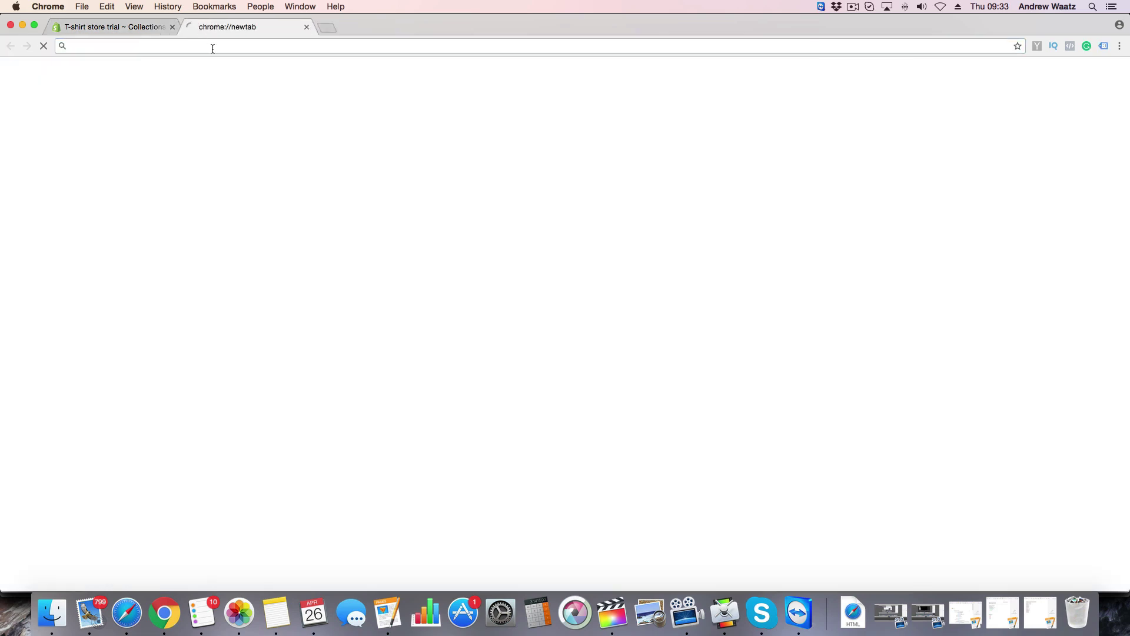
pyautogui.write('pixabay.com')
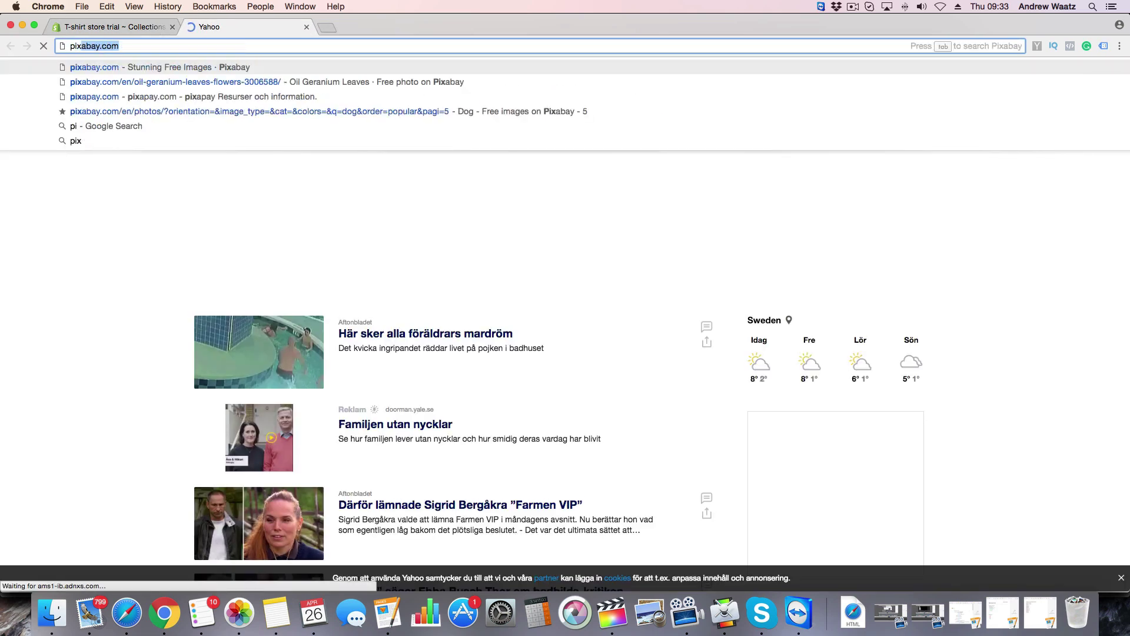
pyautogui.press('Return')
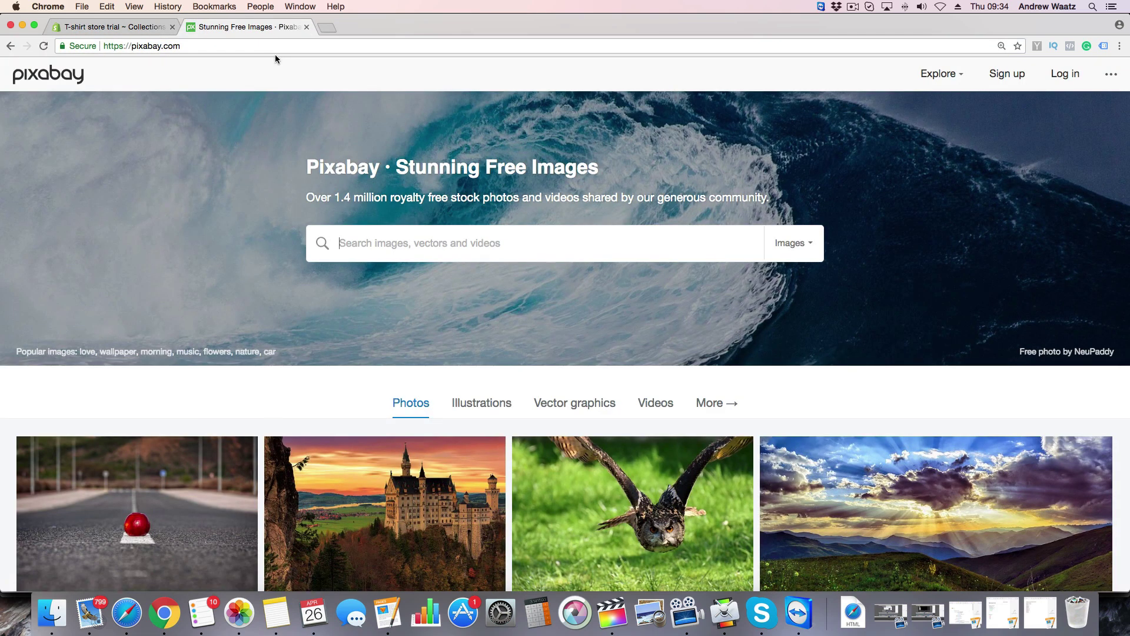
pyautogui.write('animal t')
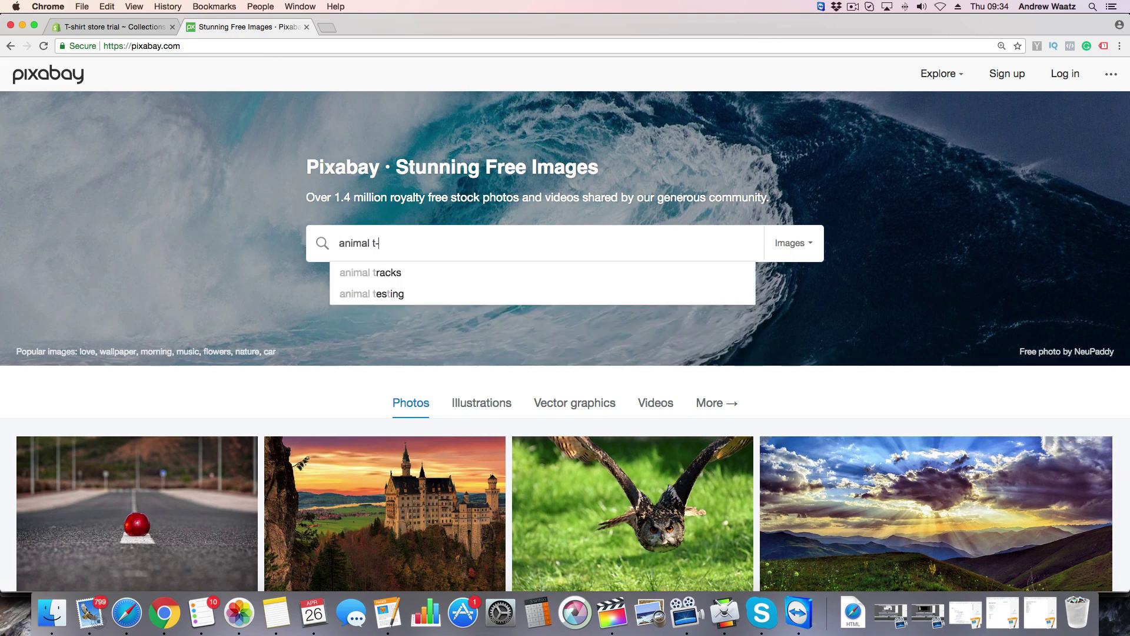
pyautogui.write('-shirt')
pyautogui.press('Return')
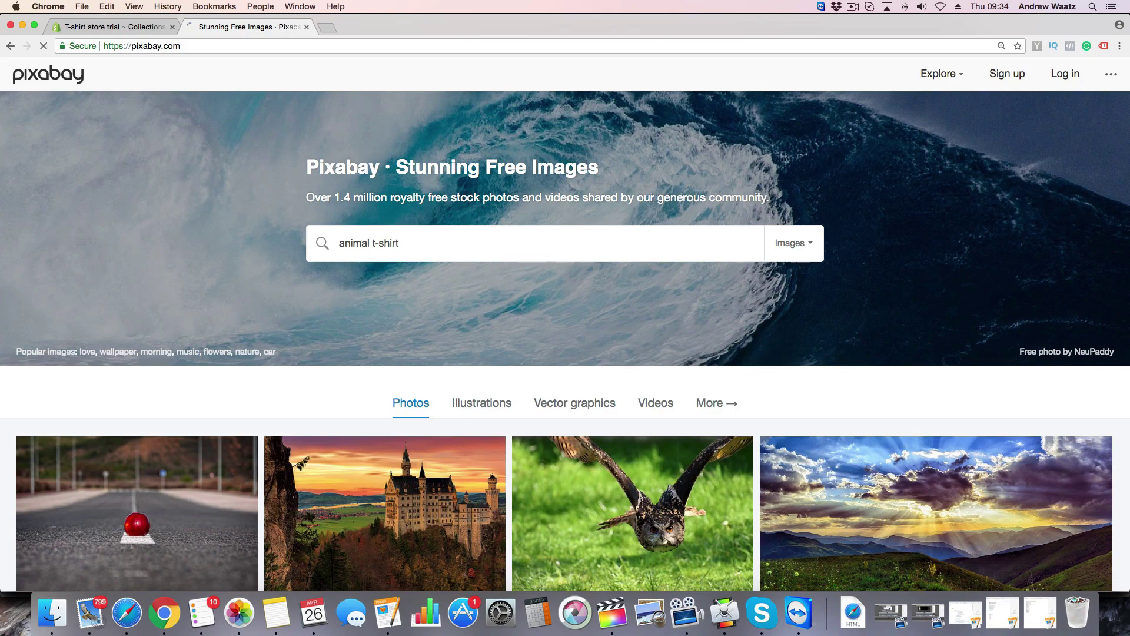
# Browse the image results and open the watercolor artwork of two dogs nuzzling
pyautogui.scroll(-15, 321, 85)
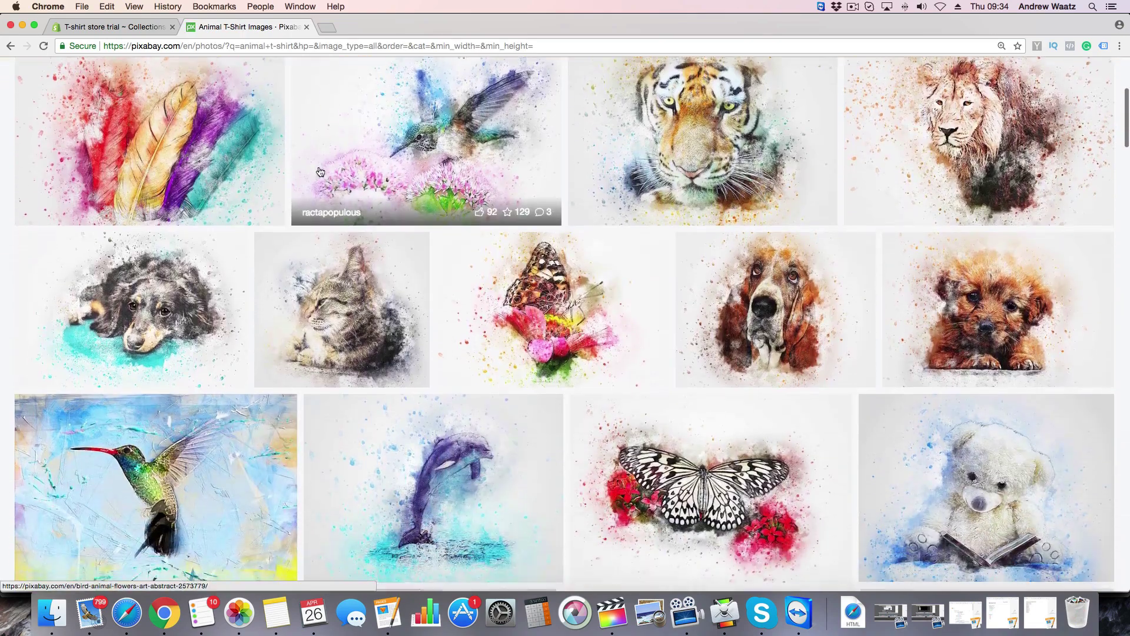
pyautogui.scroll(-8, 312, 197)
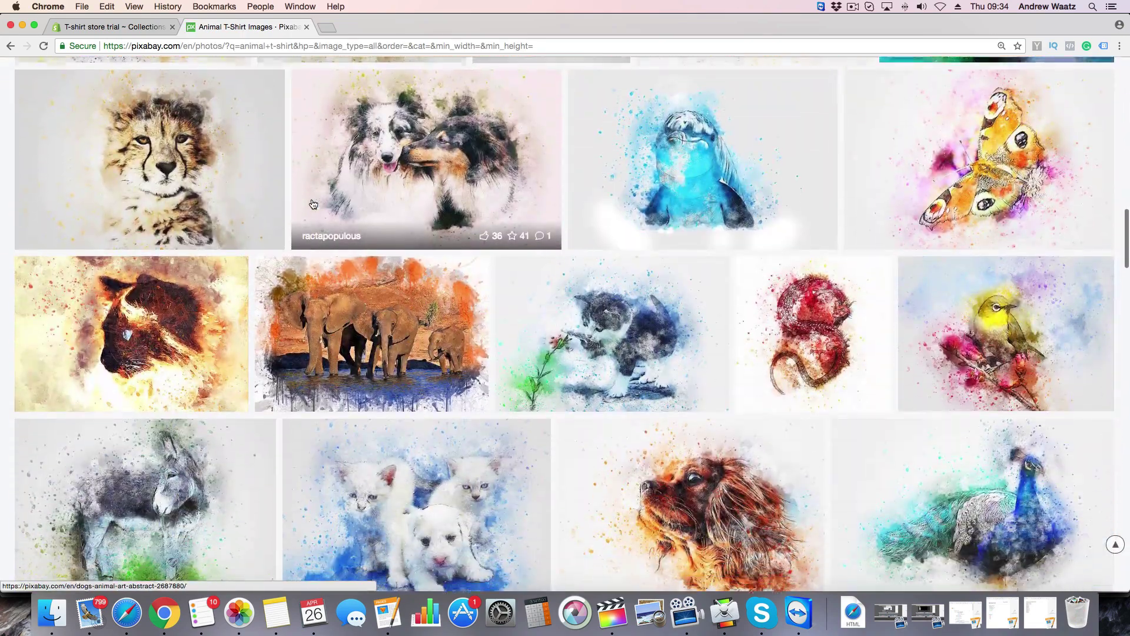
pyautogui.scroll(1, 295, 207)
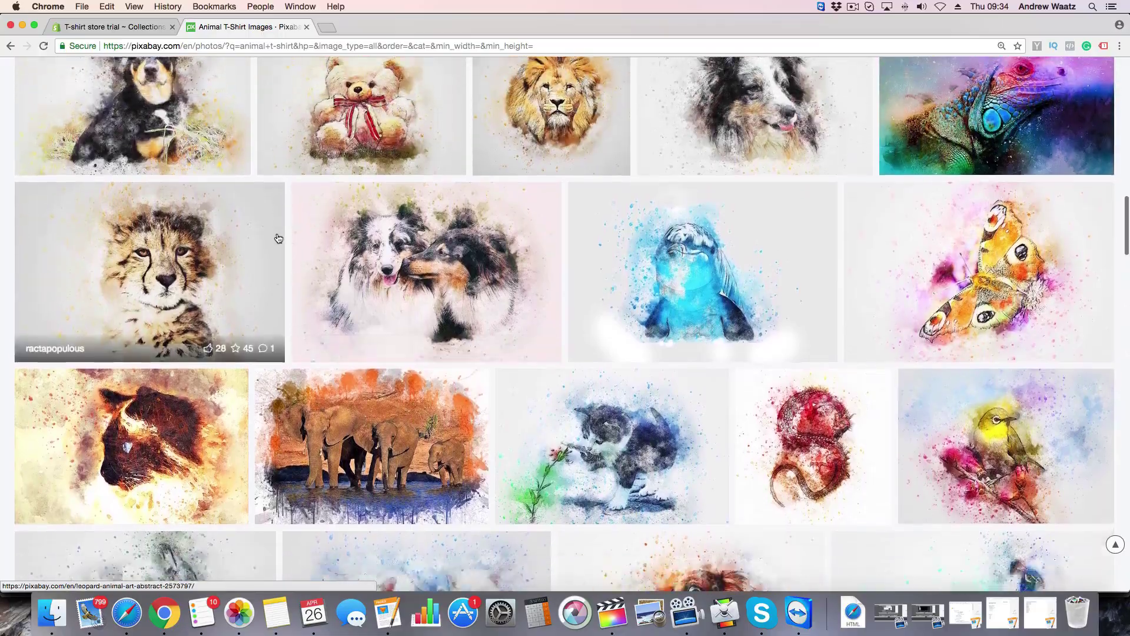
pyautogui.scroll(-10, 288, 224)
pyautogui.scroll(-5, 278, 238)
pyautogui.scroll(20, 279, 241)
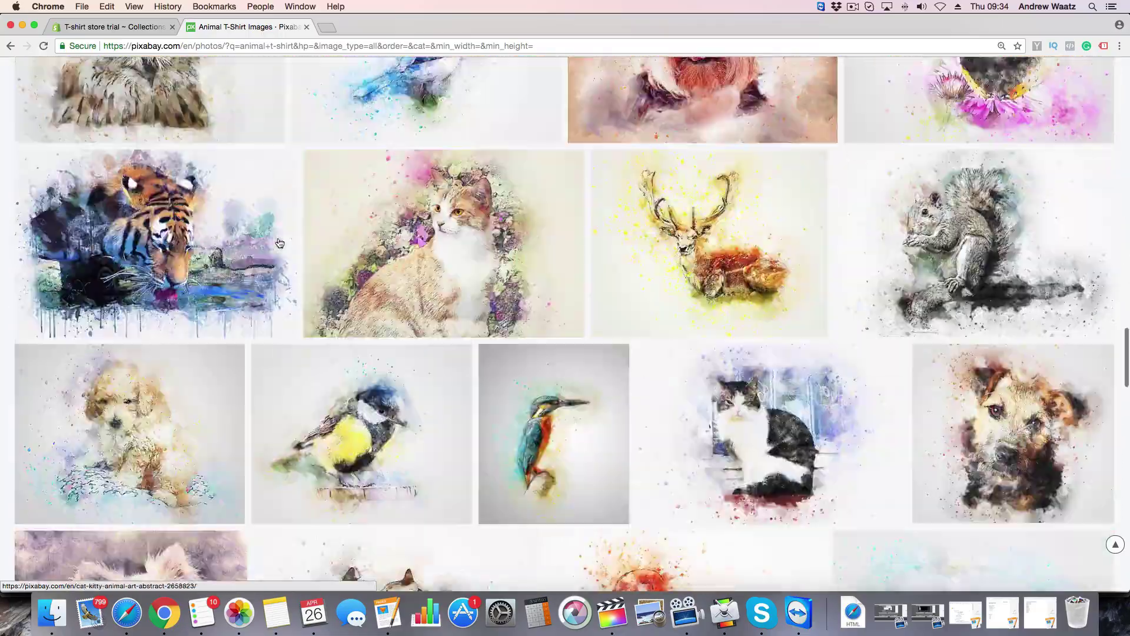
pyautogui.scroll(-8, 279, 244)
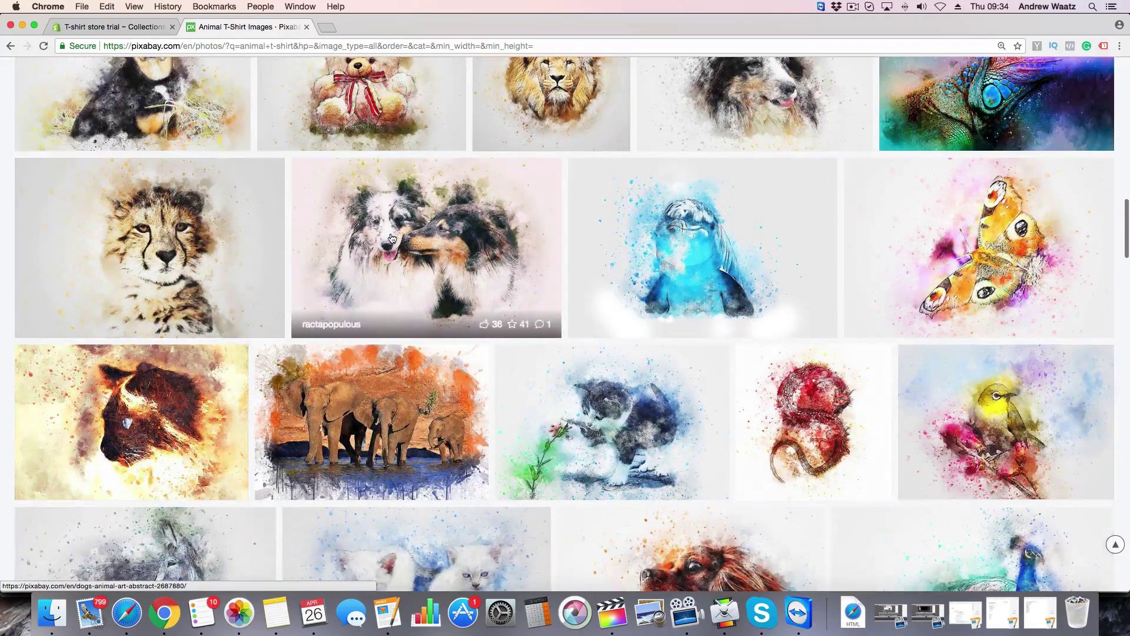
pyautogui.click(392, 239)
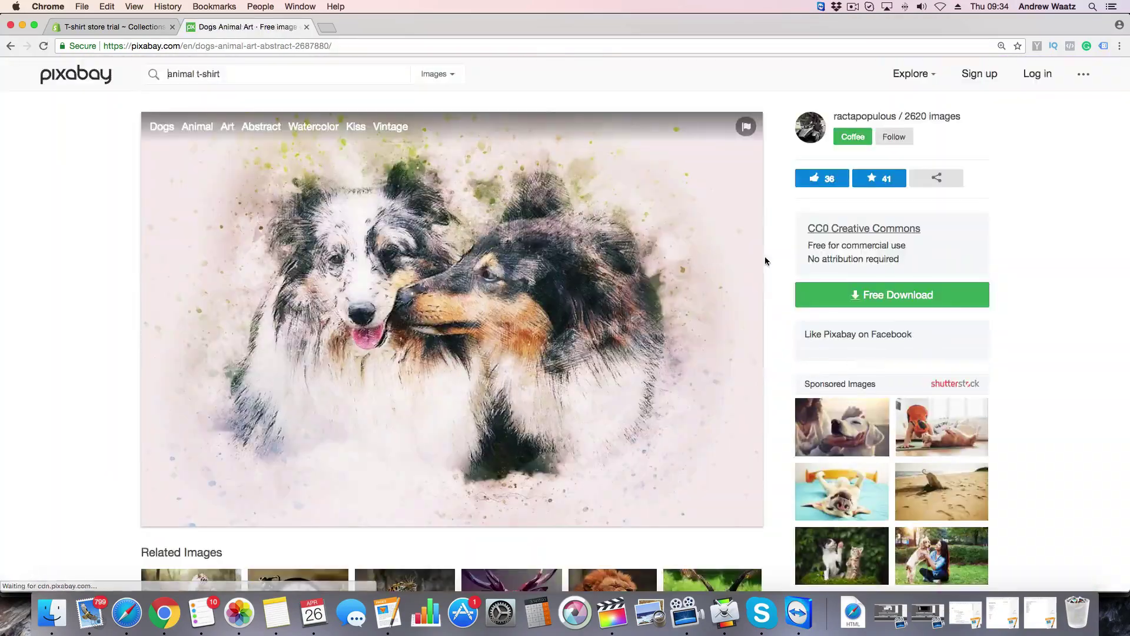
# Download the two-dogs artwork as a 1920×1280 JPG, completing the robot check
pyautogui.click(828, 299)
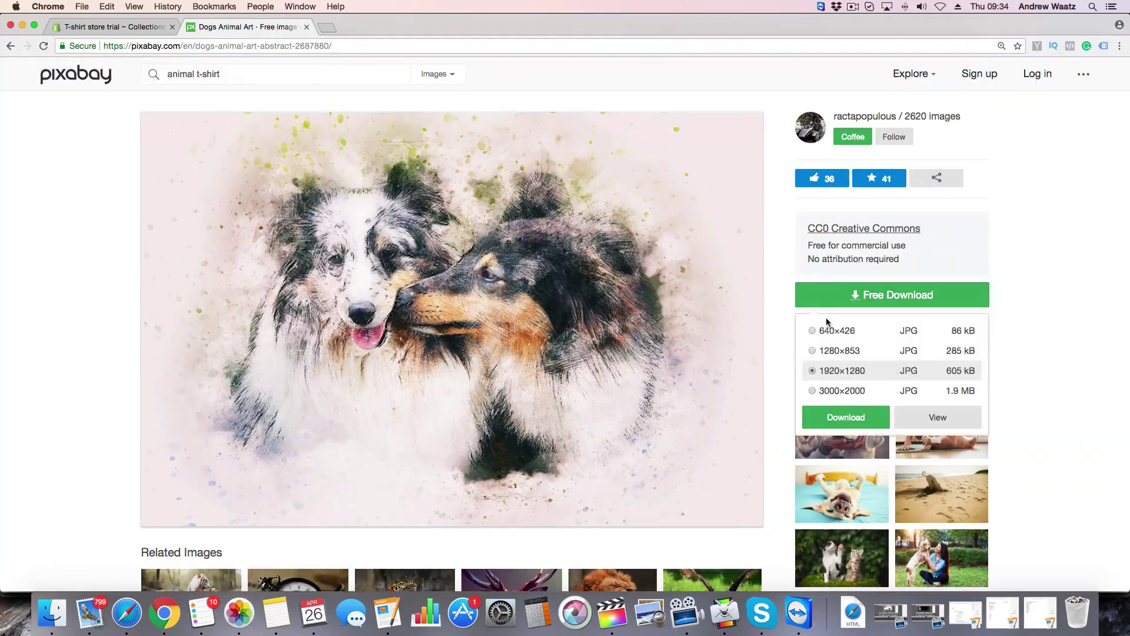
pyautogui.click(847, 419)
pyautogui.click(486, 343)
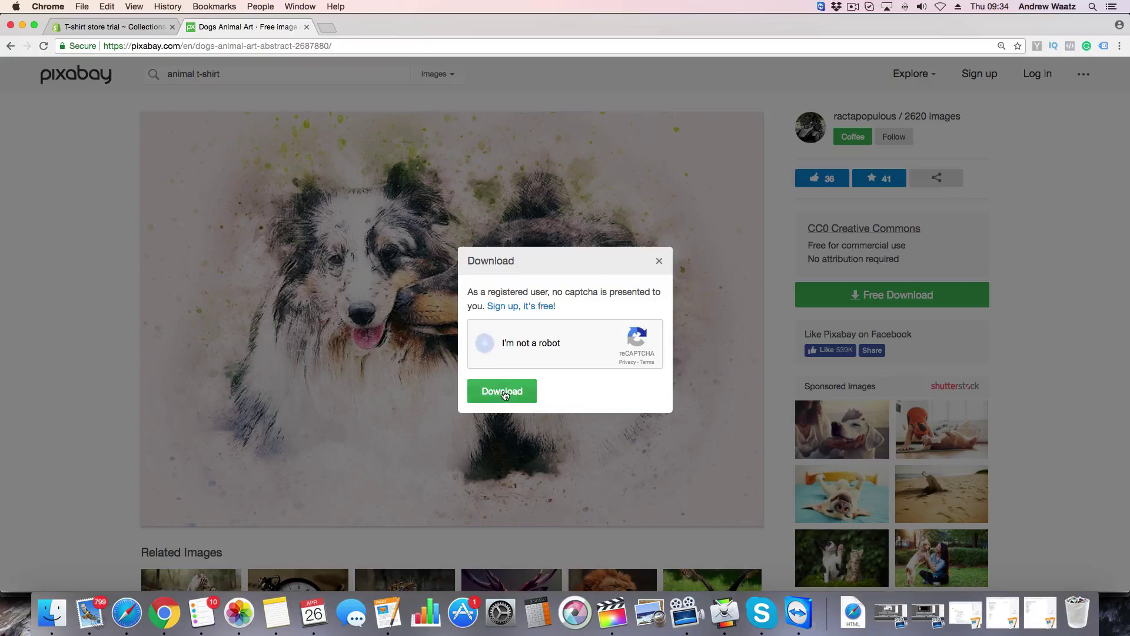
pyautogui.click(503, 392)
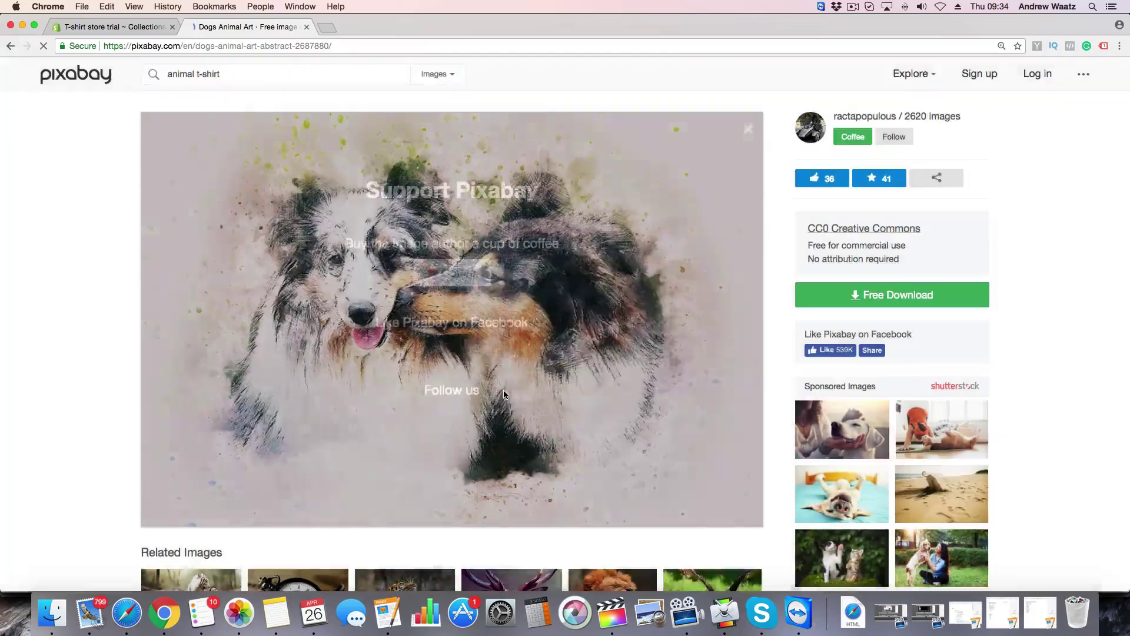
# Return to the unsaved Shopify collection and upload dogs-2687880_1920.jpg from the Desktop as its collection image
pyautogui.click(137, 30)
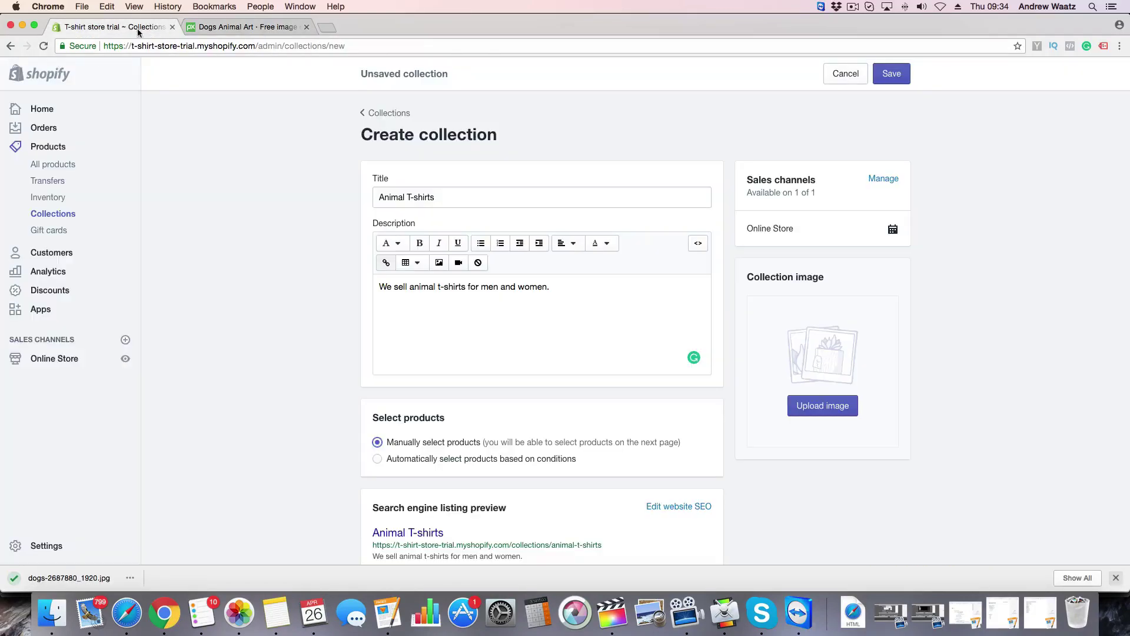
pyautogui.click(818, 409)
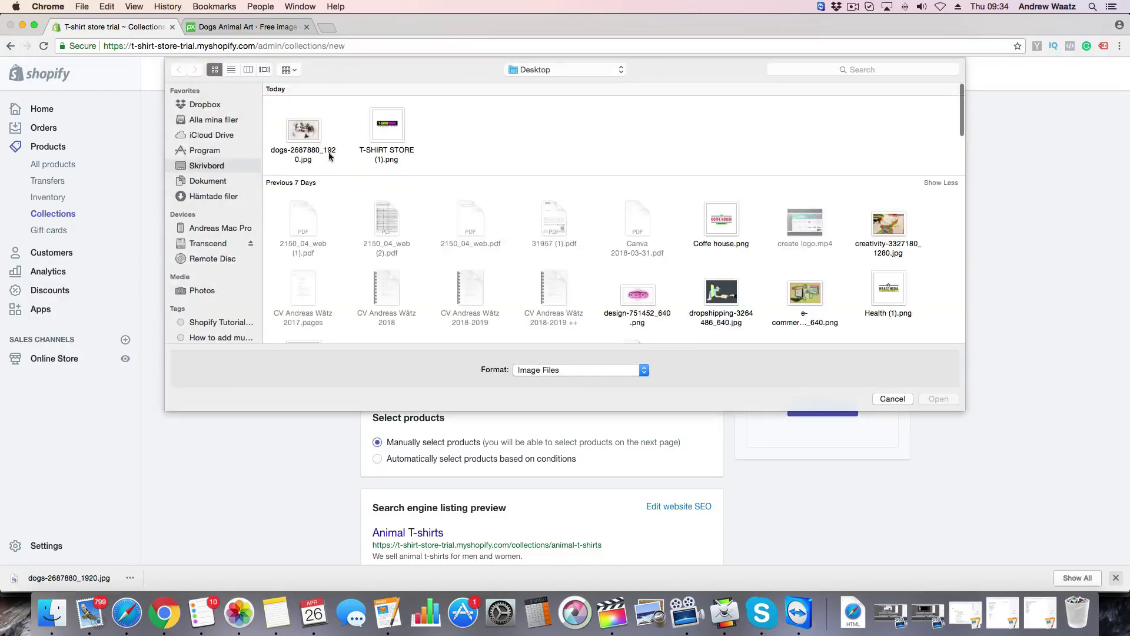
pyautogui.click(304, 137)
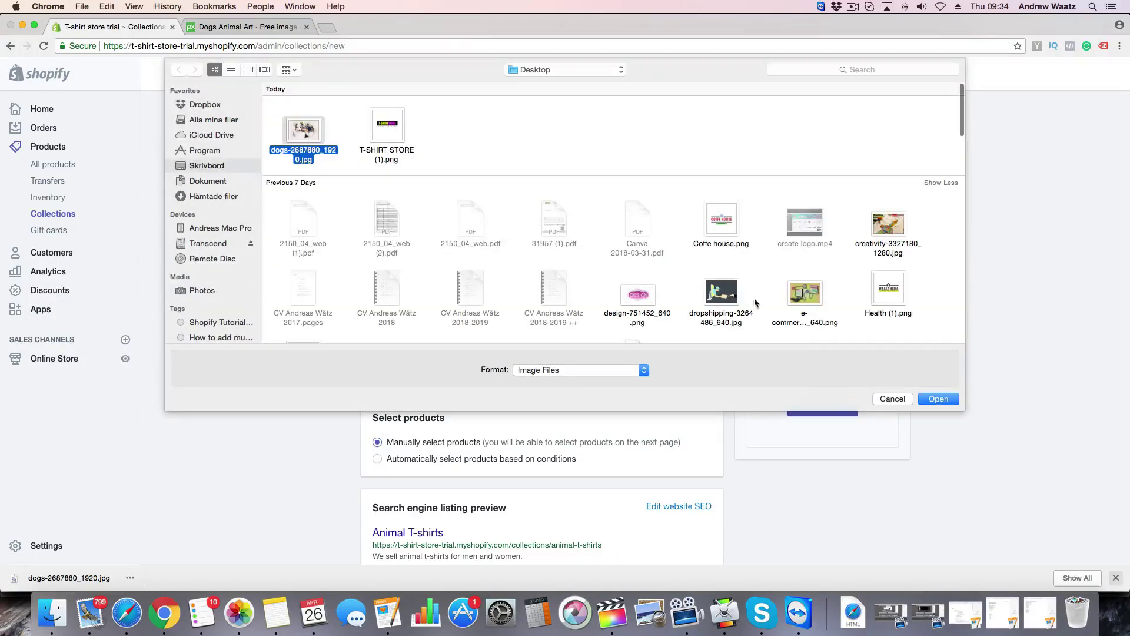
pyautogui.click(946, 398)
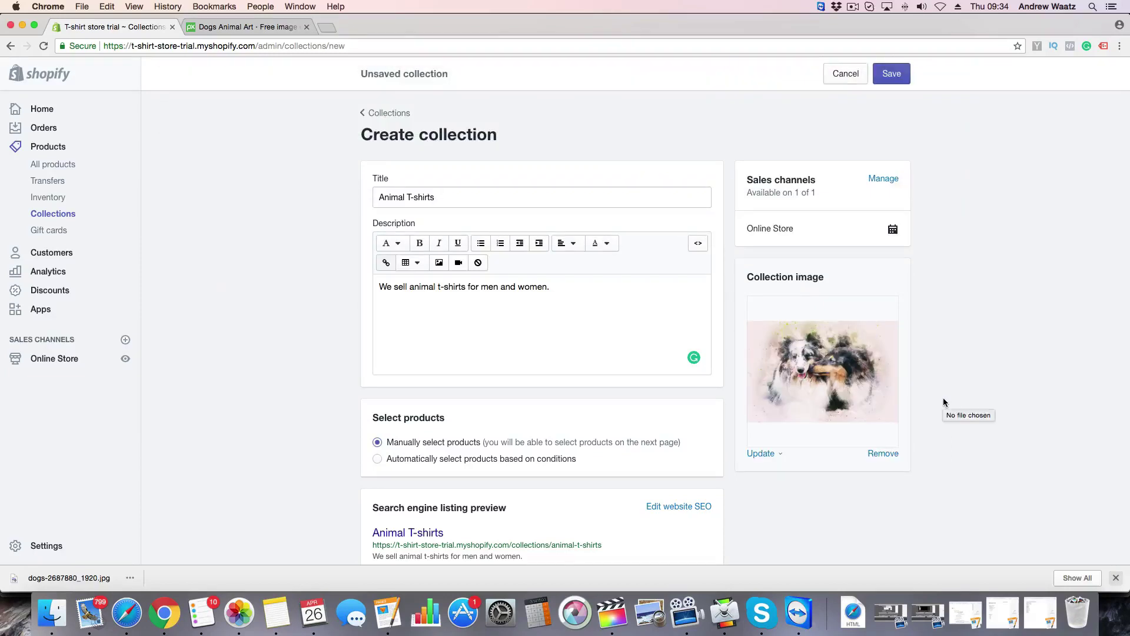
# Give the collection image the alt text "Animal t-shirts" and save the new Animal T-shirts collection
pyautogui.click(775, 454)
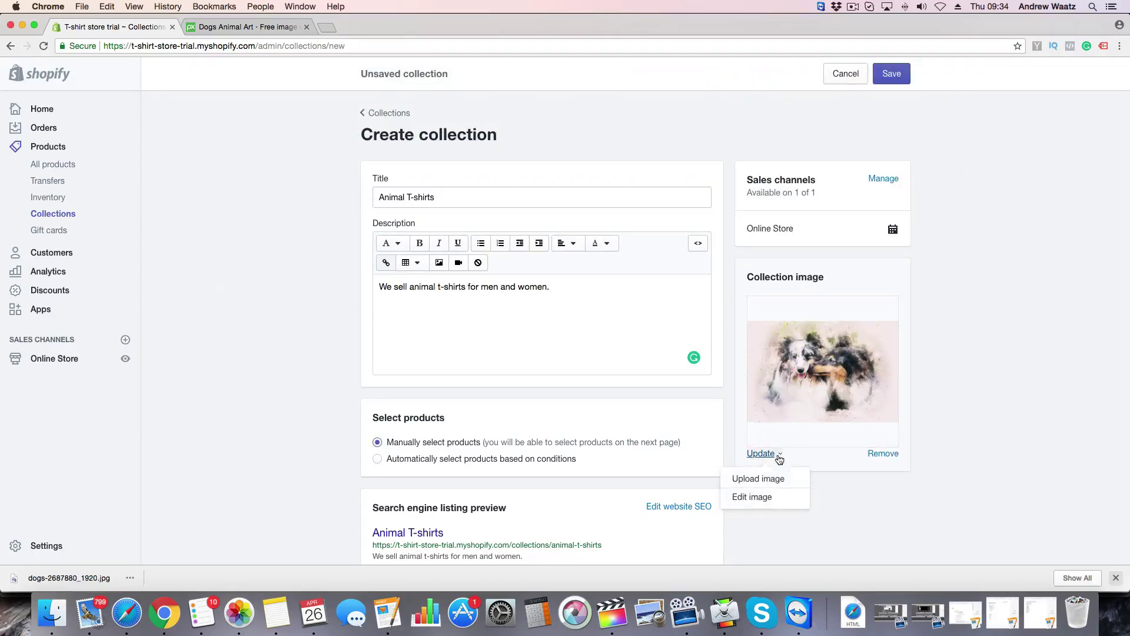
pyautogui.click(752, 498)
pyautogui.click(603, 271)
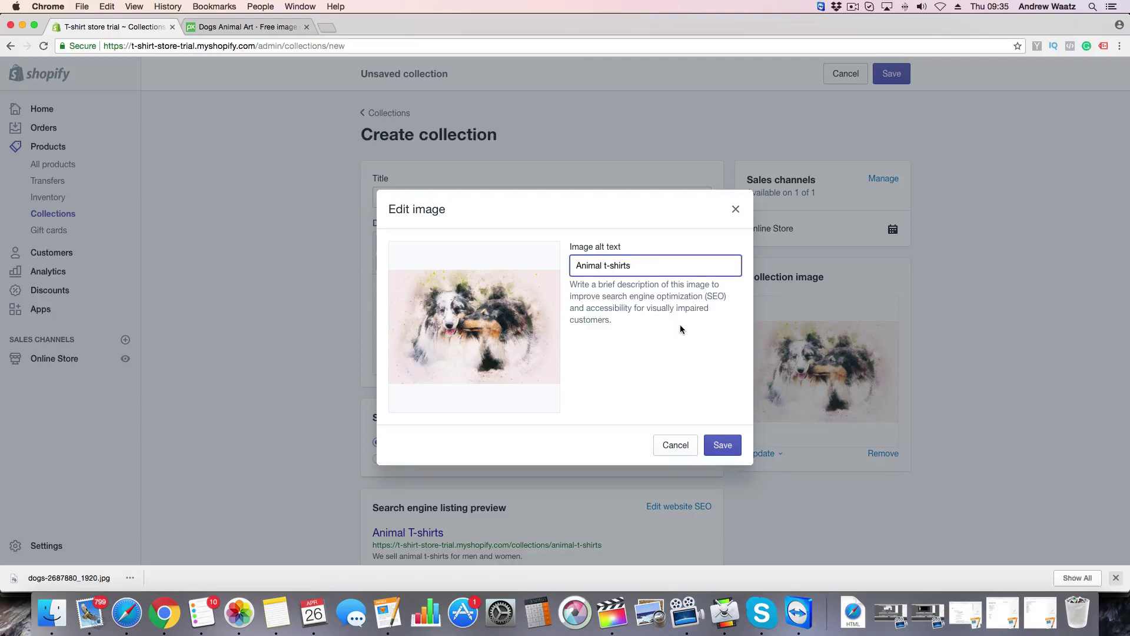
pyautogui.click(723, 446)
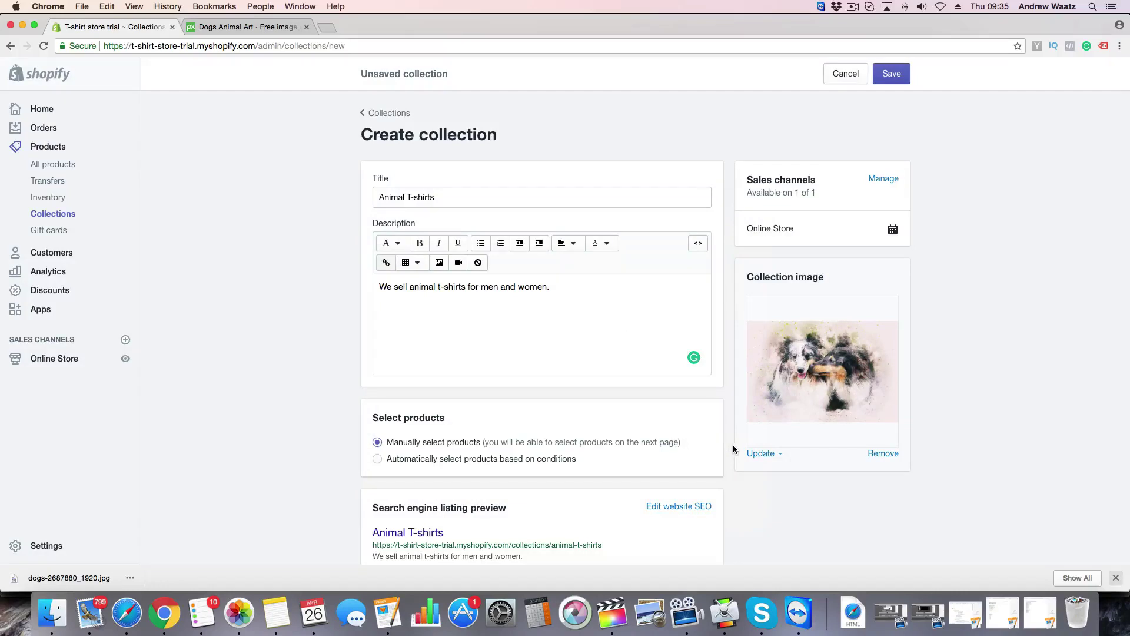
pyautogui.click(892, 75)
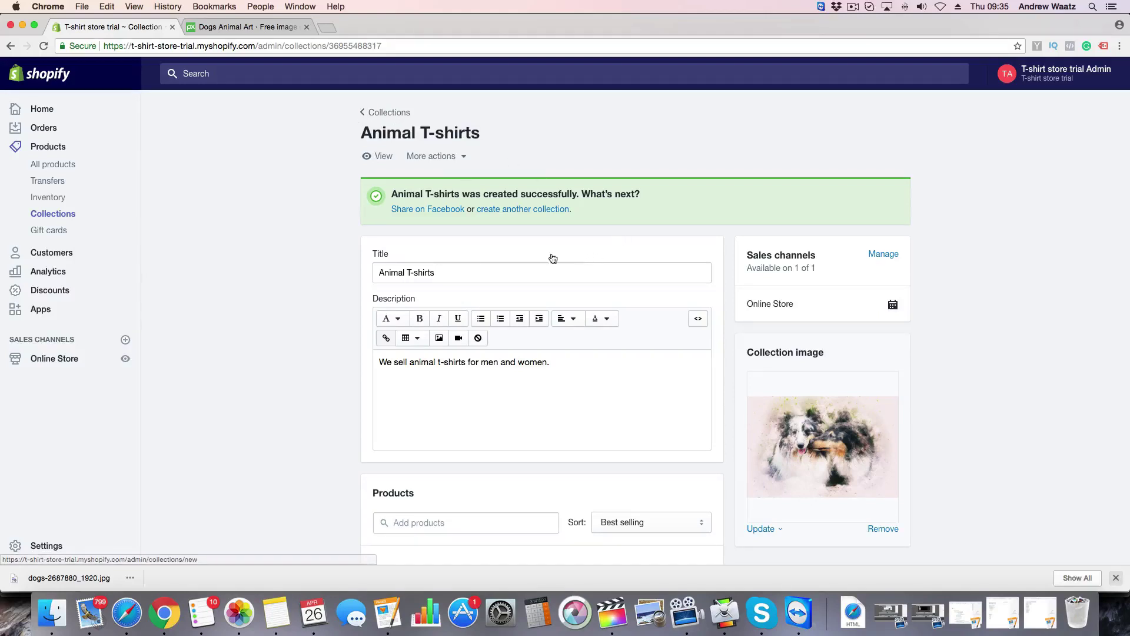
# Open the Simple theme for customizing and assign the Animal T-shirts collection to the home page's Featured collection section
pyautogui.click(47, 364)
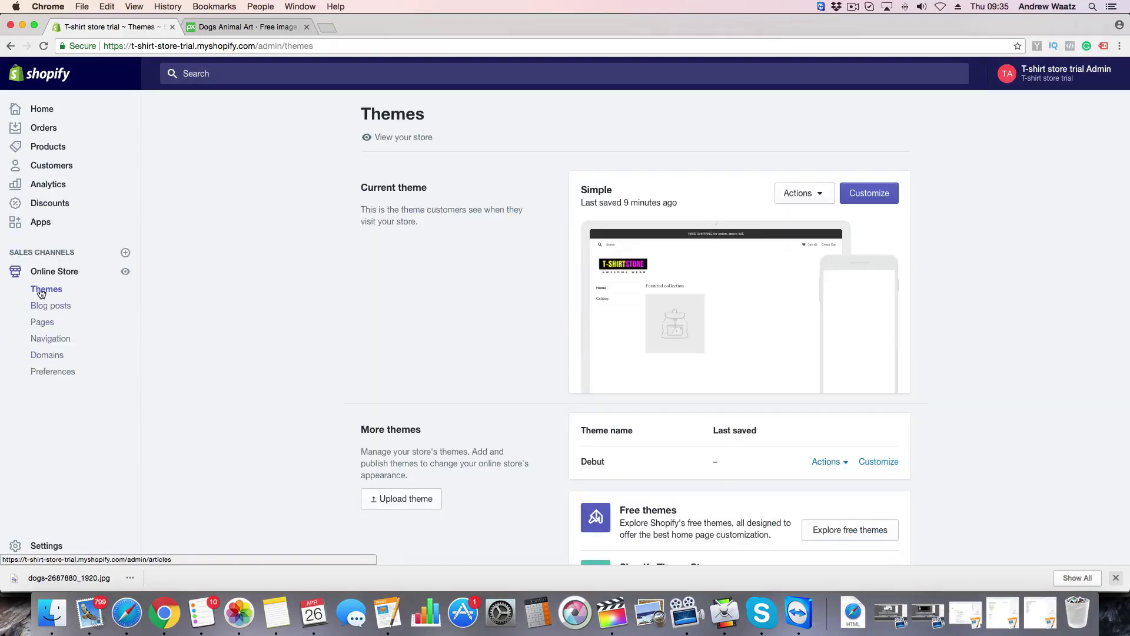
pyautogui.click(864, 200)
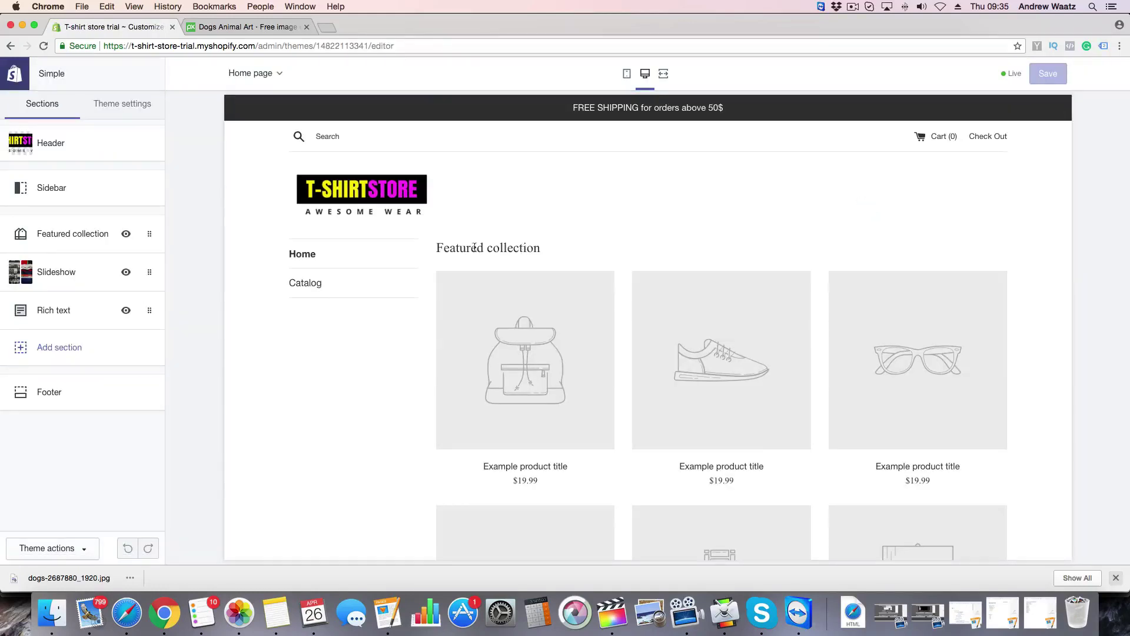
pyautogui.click(72, 237)
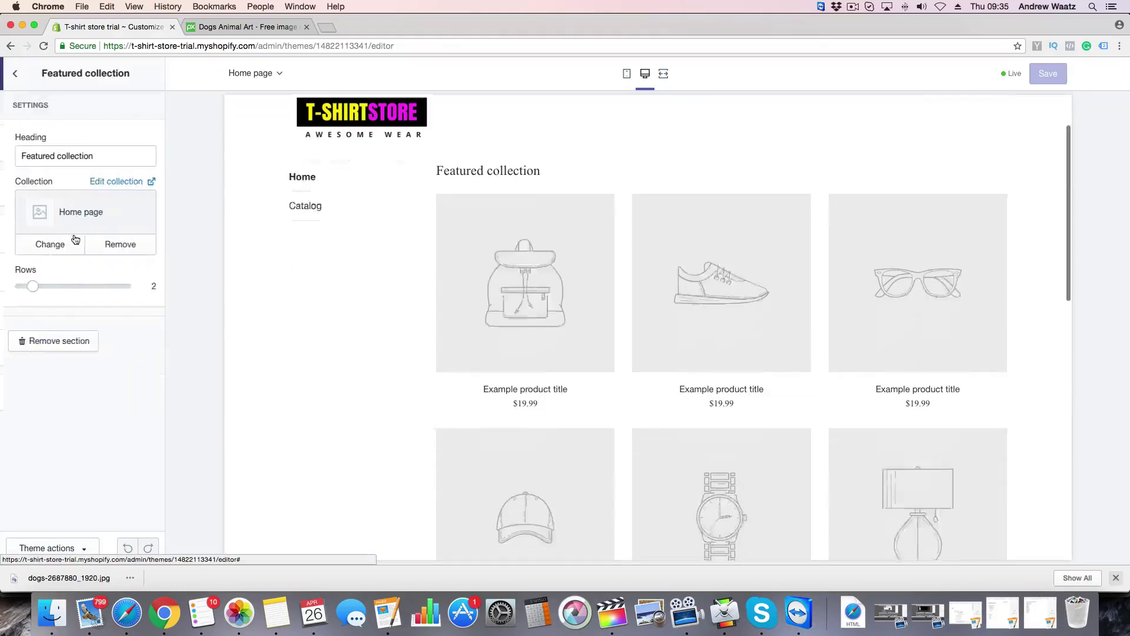
pyautogui.click(45, 247)
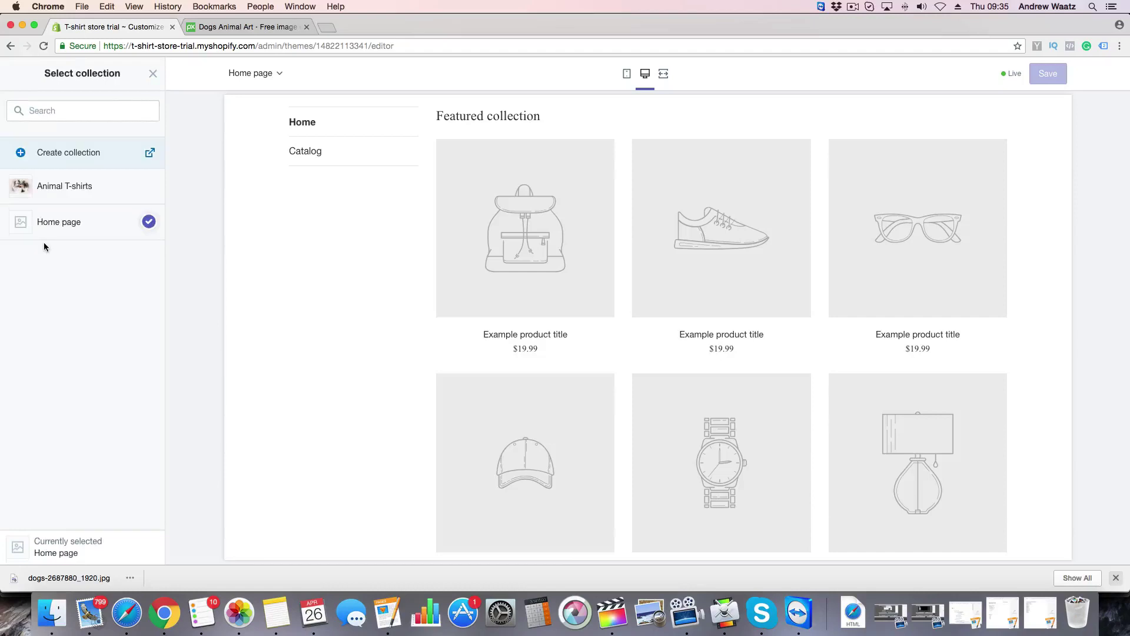
pyautogui.click(63, 190)
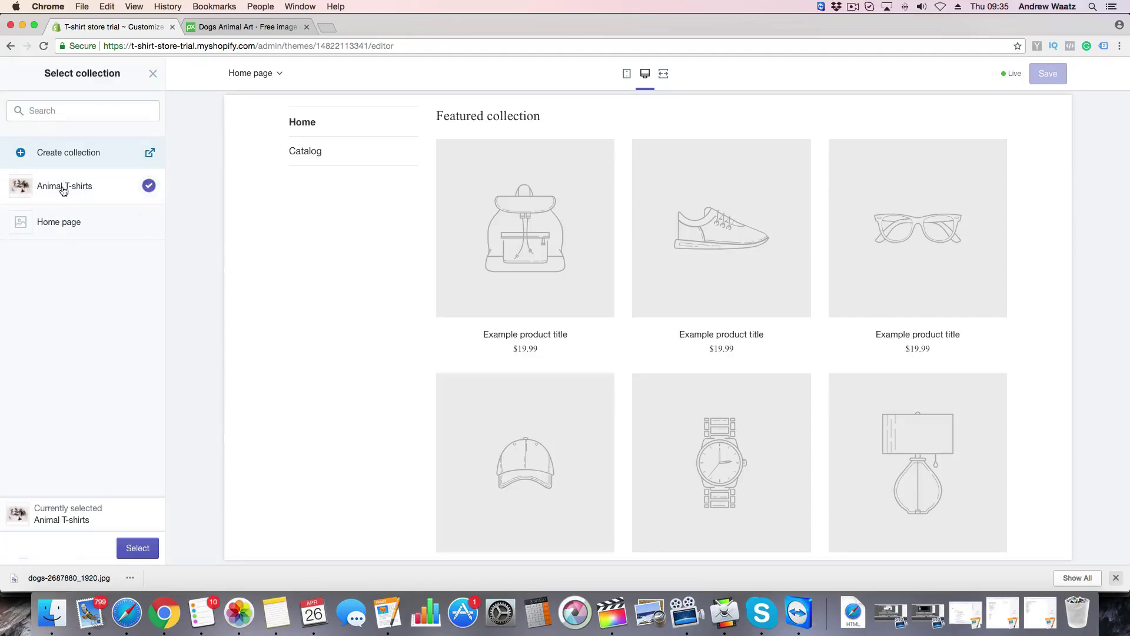
pyautogui.click(132, 549)
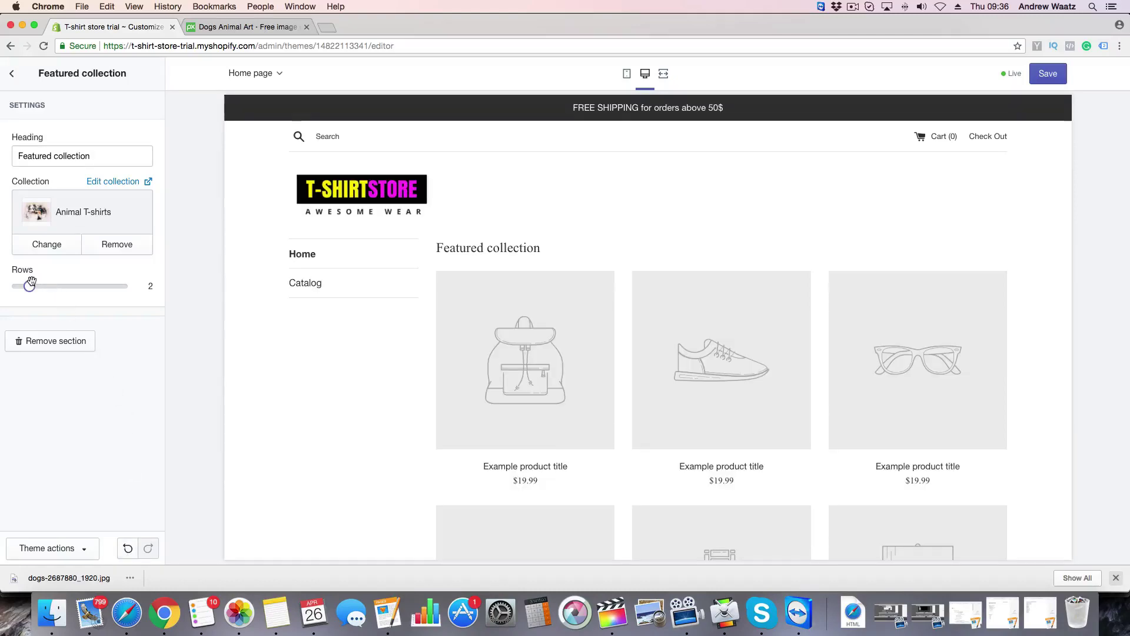
# Try 4 rows for the Featured collection section and review the product grid in the preview
pyautogui.moveTo(27, 286); pyautogui.dragTo(52, 286)
pyautogui.scroll(-10, 454, 467)
pyautogui.scroll(10, 387, 467)
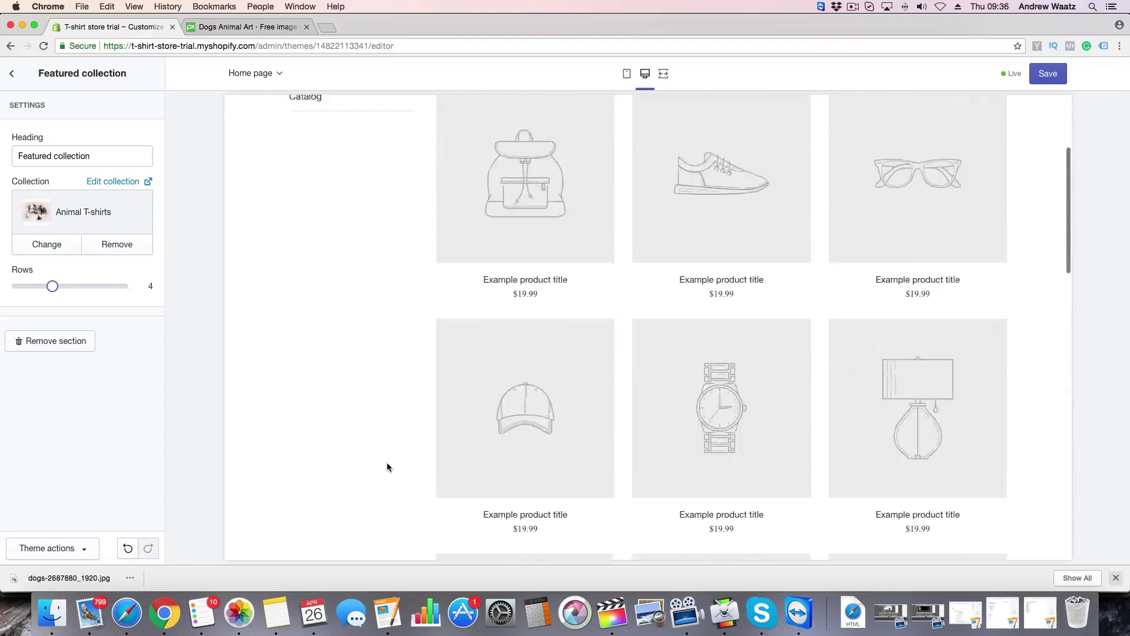
pyautogui.scroll(-10, 387, 467)
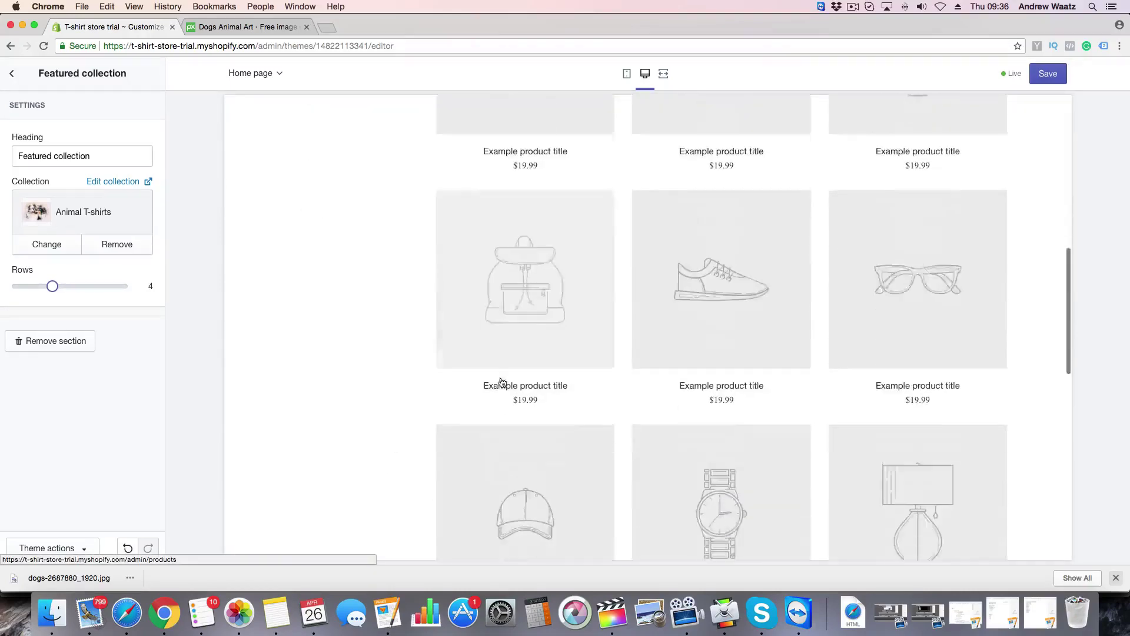
pyautogui.scroll(10, 480, 420)
# Set the featured section to 1 row, change its heading to "Animal T-shirts" and save the theme
pyautogui.moveTo(53, 286); pyautogui.dragTo(18, 286)
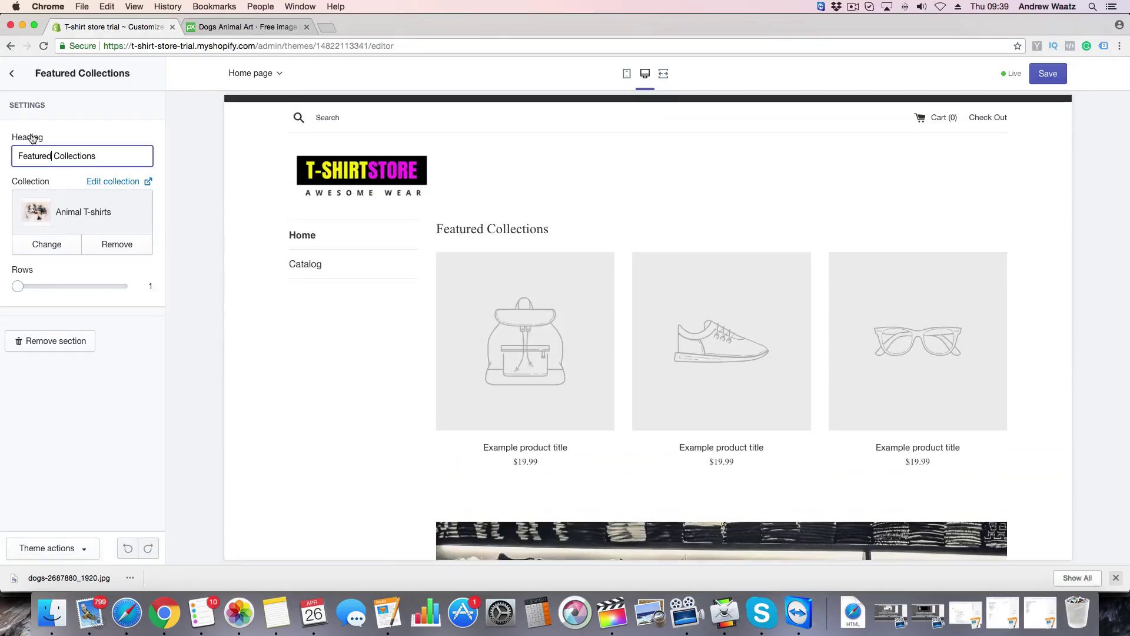
pyautogui.moveTo(113, 155); pyautogui.dragTo(3, 151)
pyautogui.write('An')
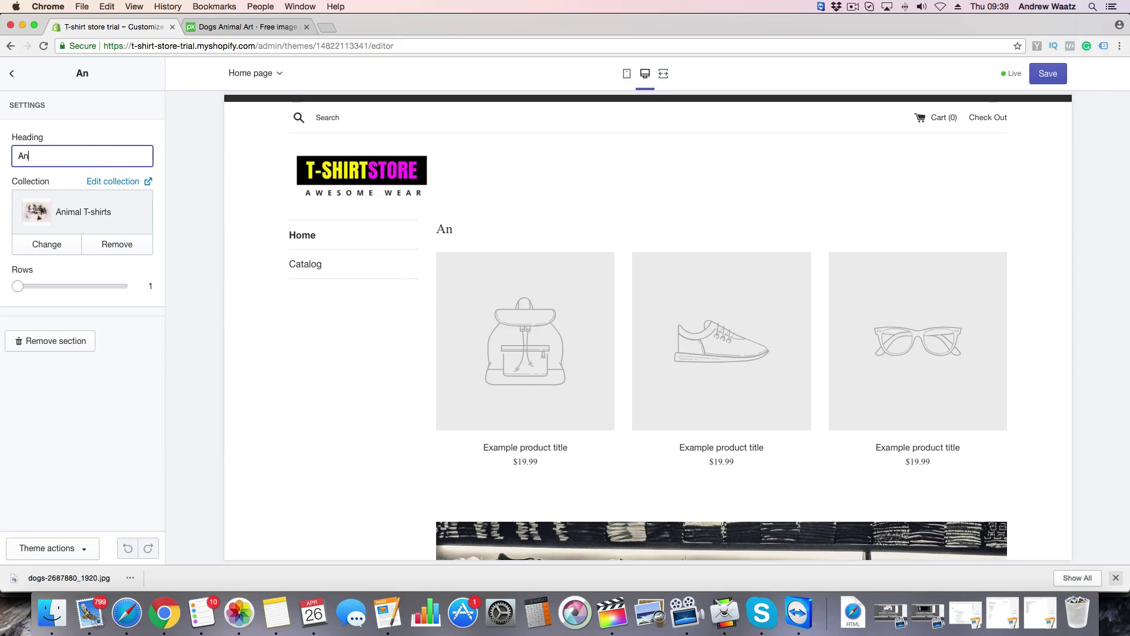
pyautogui.write('imal T-shirts')
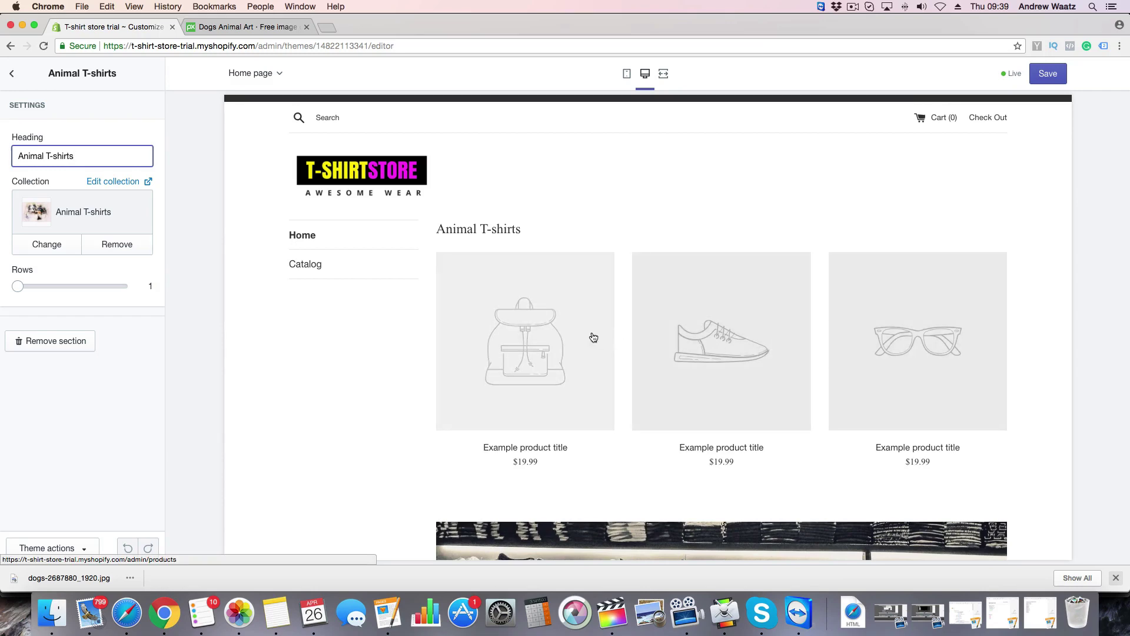
pyautogui.click(1049, 73)
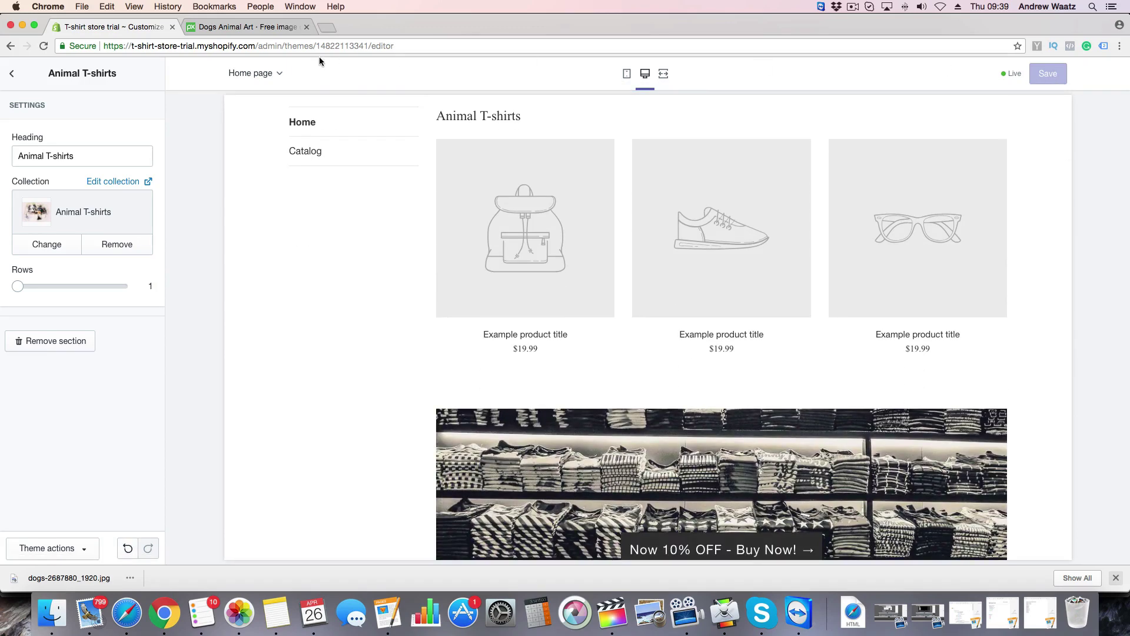
# Add a Collection list section to the home page
pyautogui.click(12, 74)
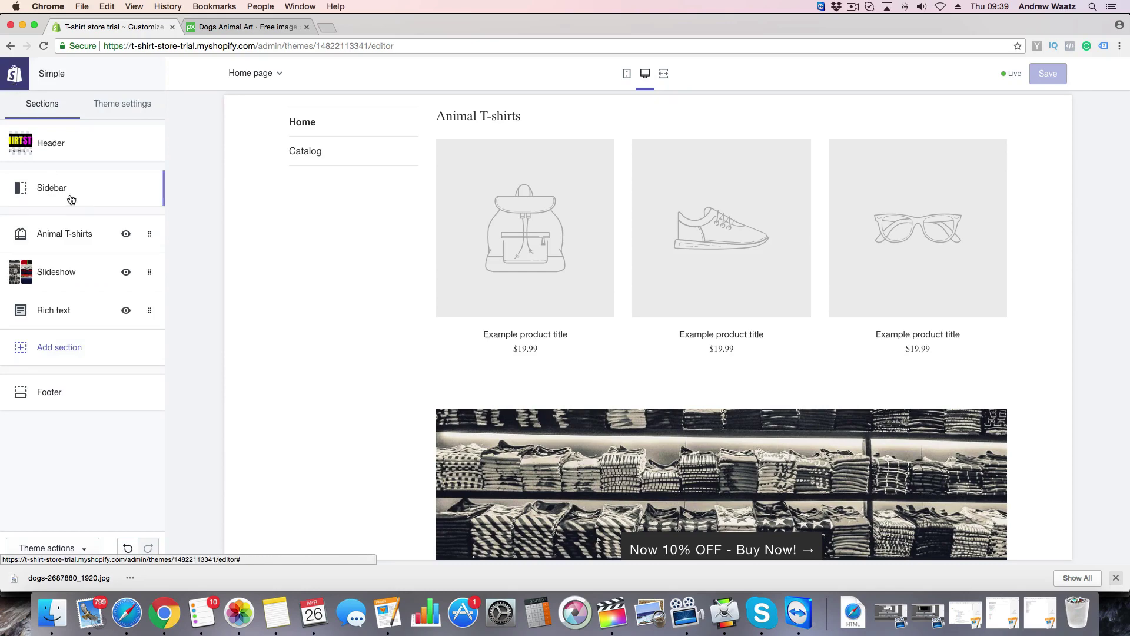
pyautogui.click(52, 349)
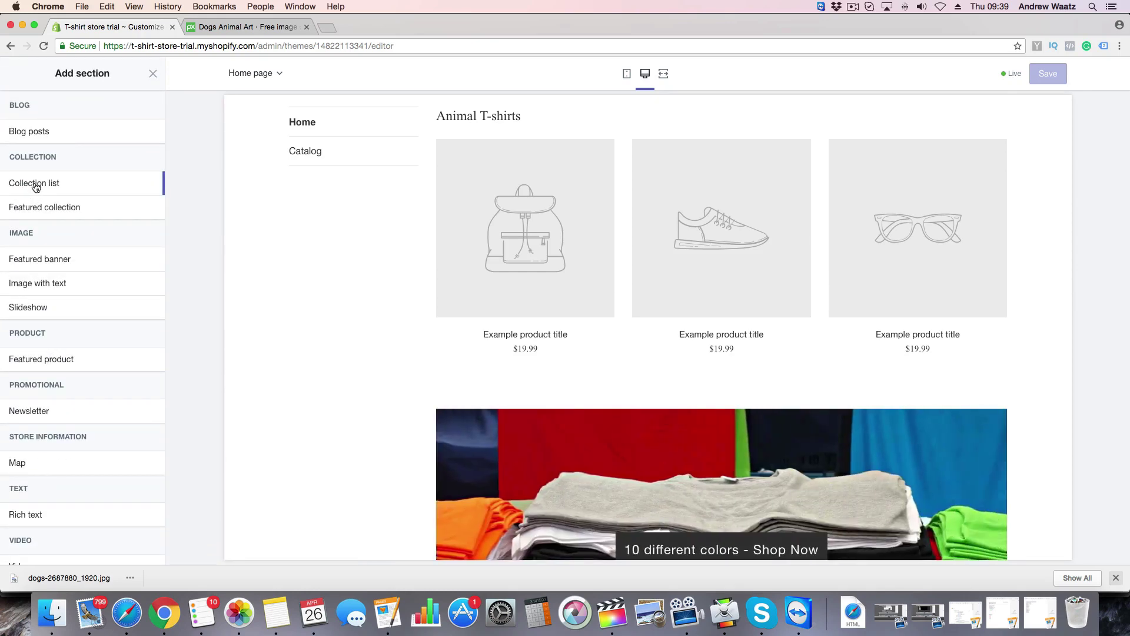
pyautogui.moveTo(35, 187)
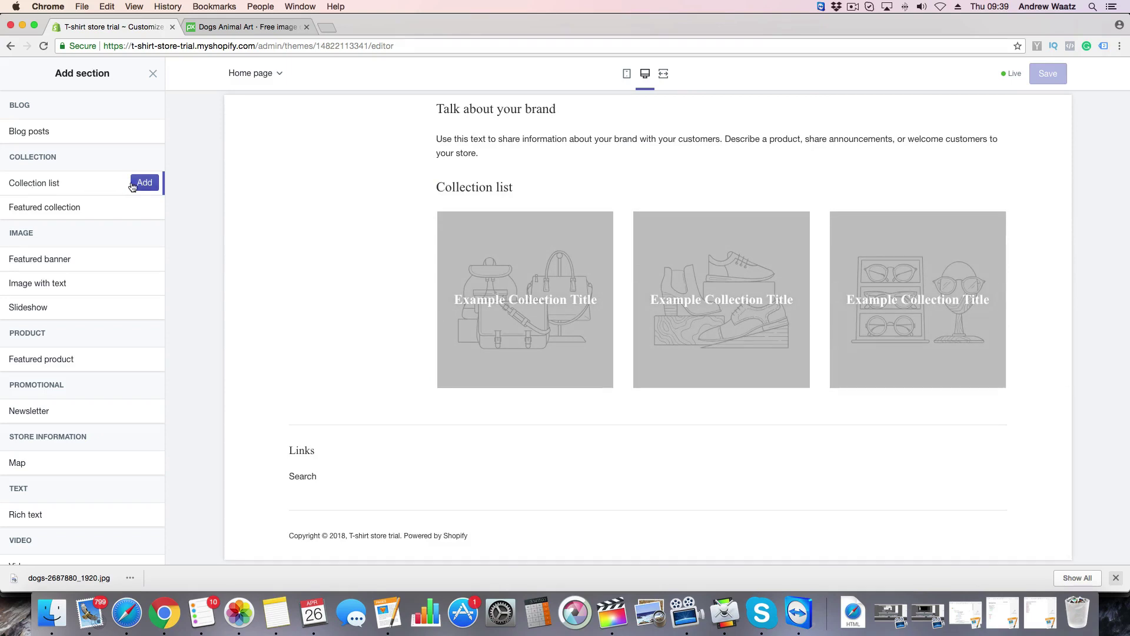
pyautogui.click(134, 185)
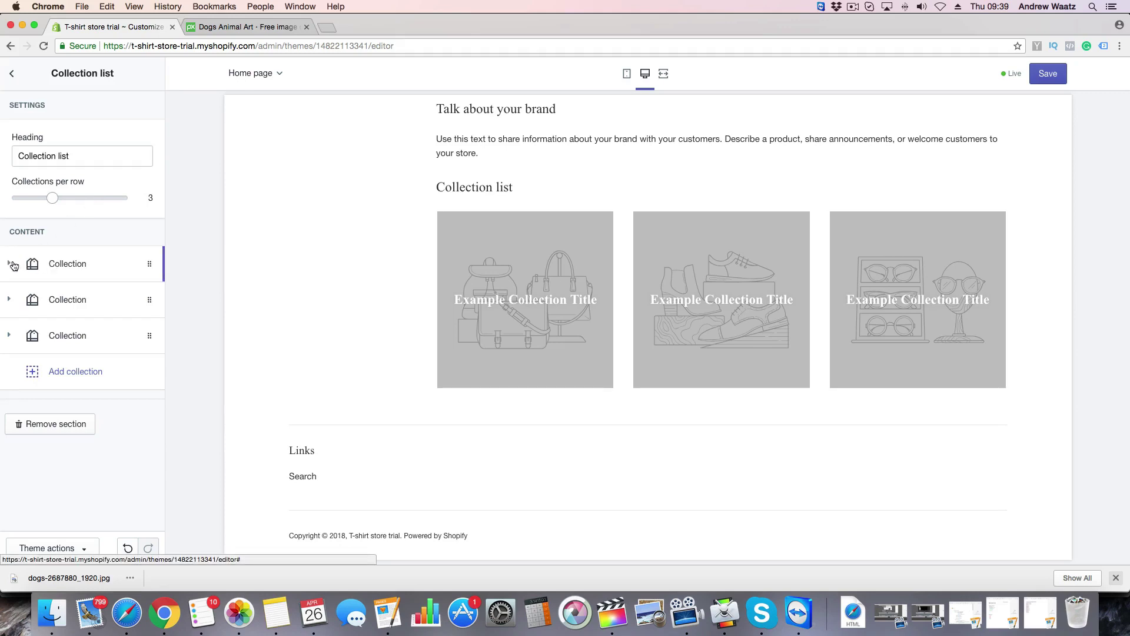
# Assign the Animal T-shirts collection to the first entry of the Collection list section
pyautogui.click(62, 265)
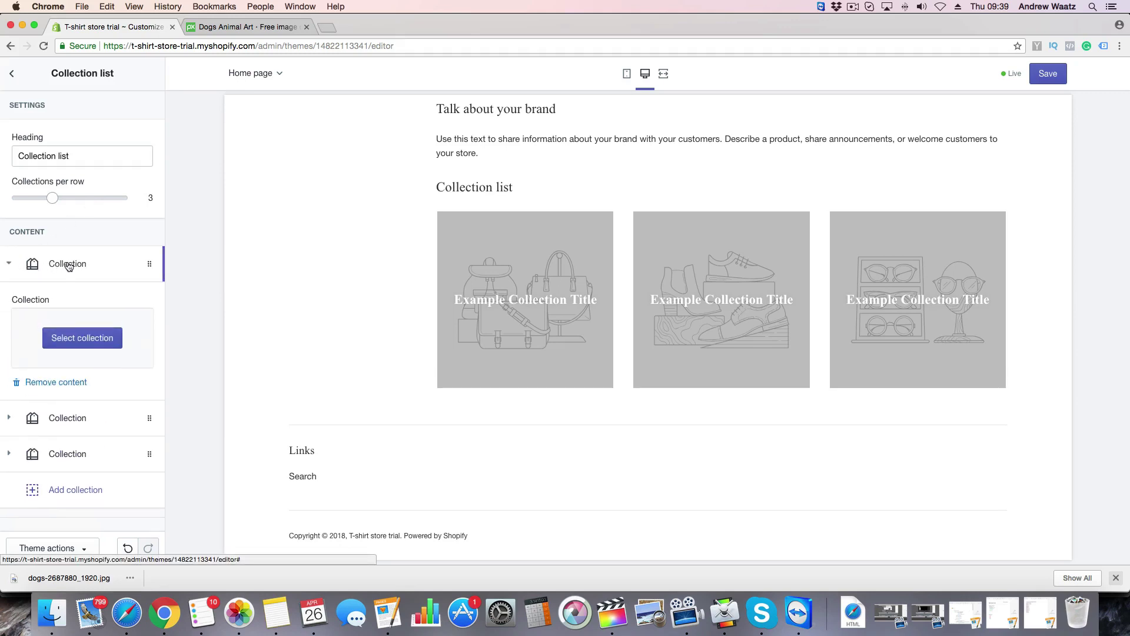
pyautogui.click(71, 336)
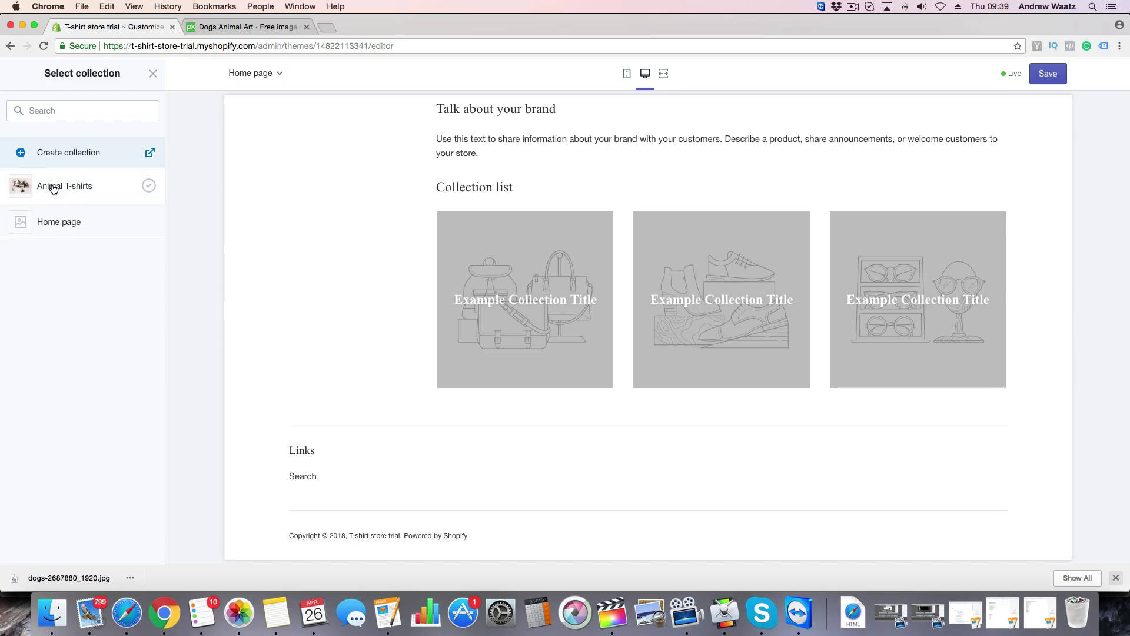
pyautogui.click(53, 187)
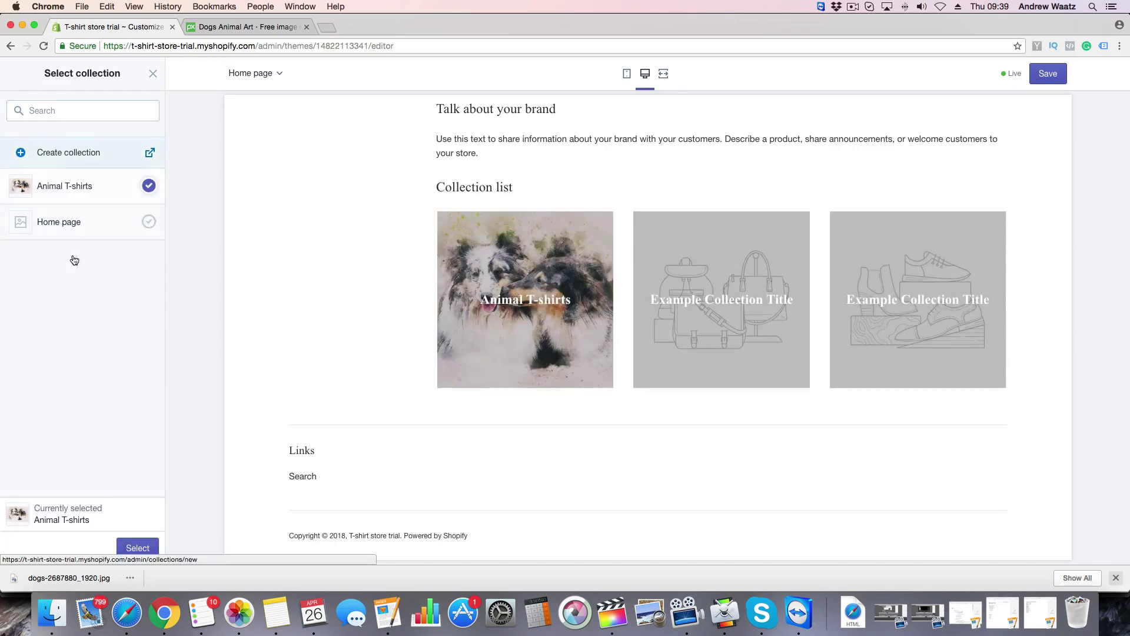
pyautogui.click(134, 549)
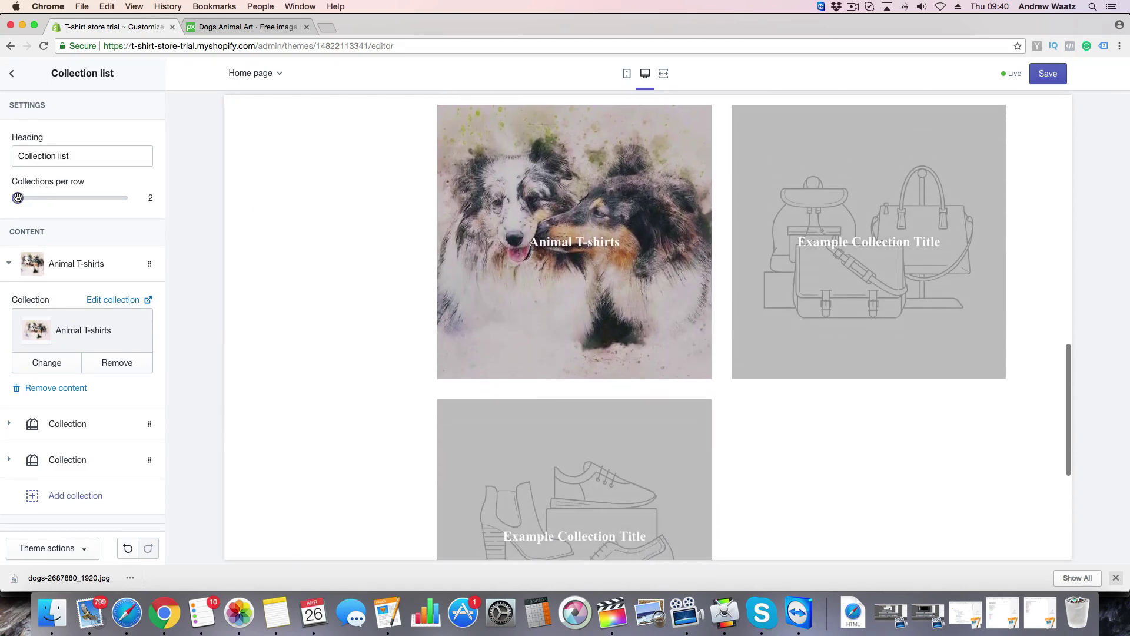
# Set the collection list to 5 collections per row and add the Home page collection as a fourth entry
pyautogui.moveTo(18, 198); pyautogui.dragTo(143, 202)
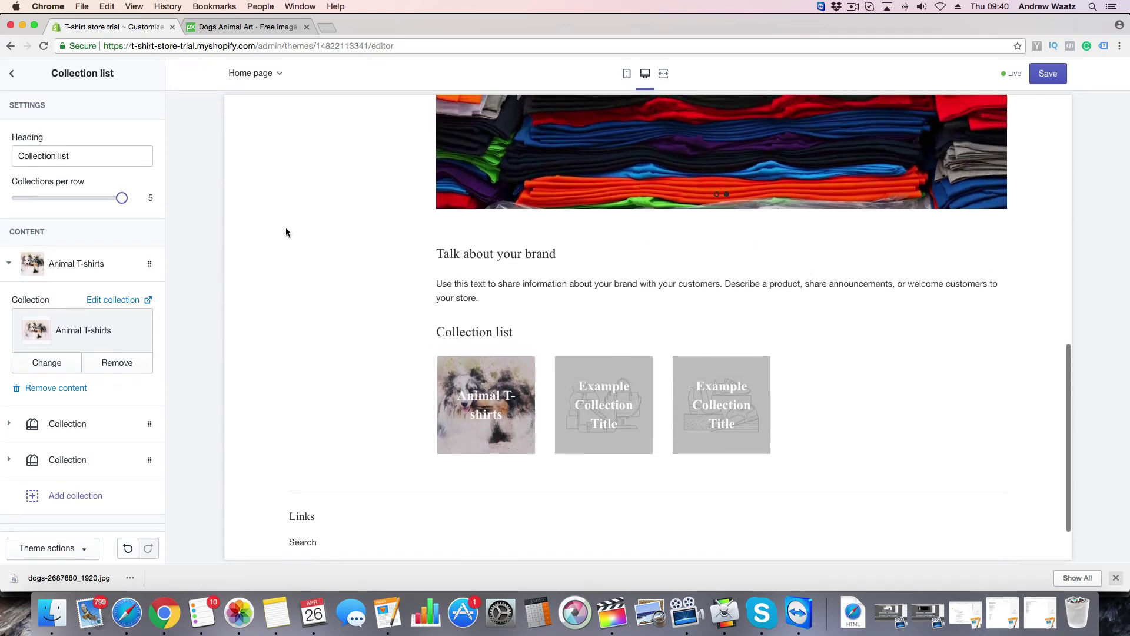
pyautogui.scroll(-1, 89, 253)
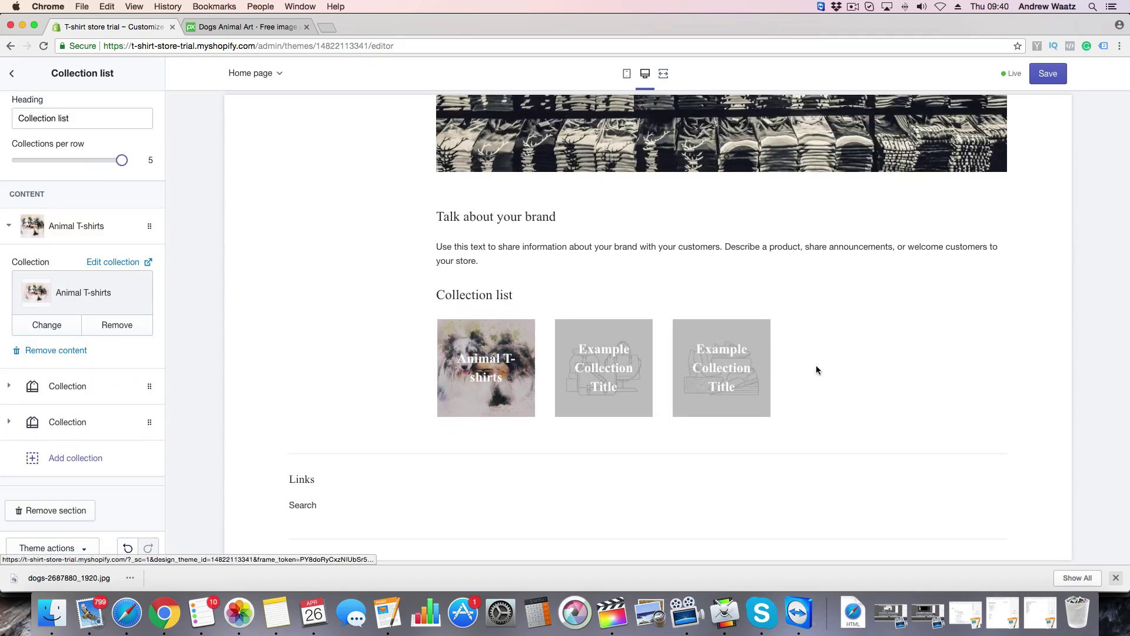
pyautogui.click(63, 460)
pyautogui.click(75, 408)
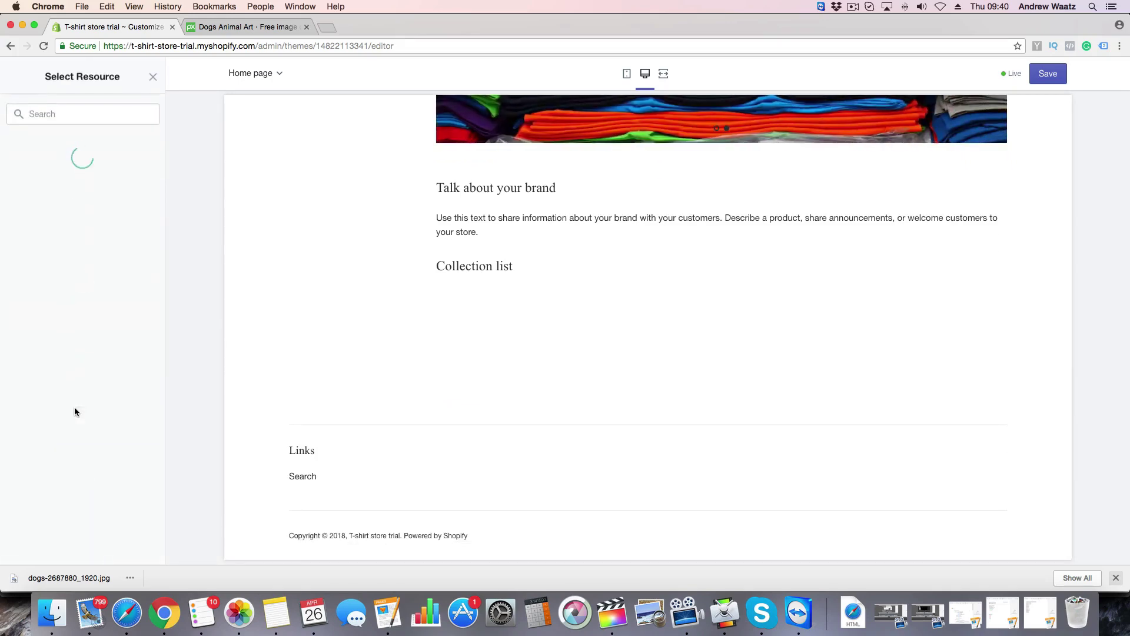
pyautogui.click(60, 228)
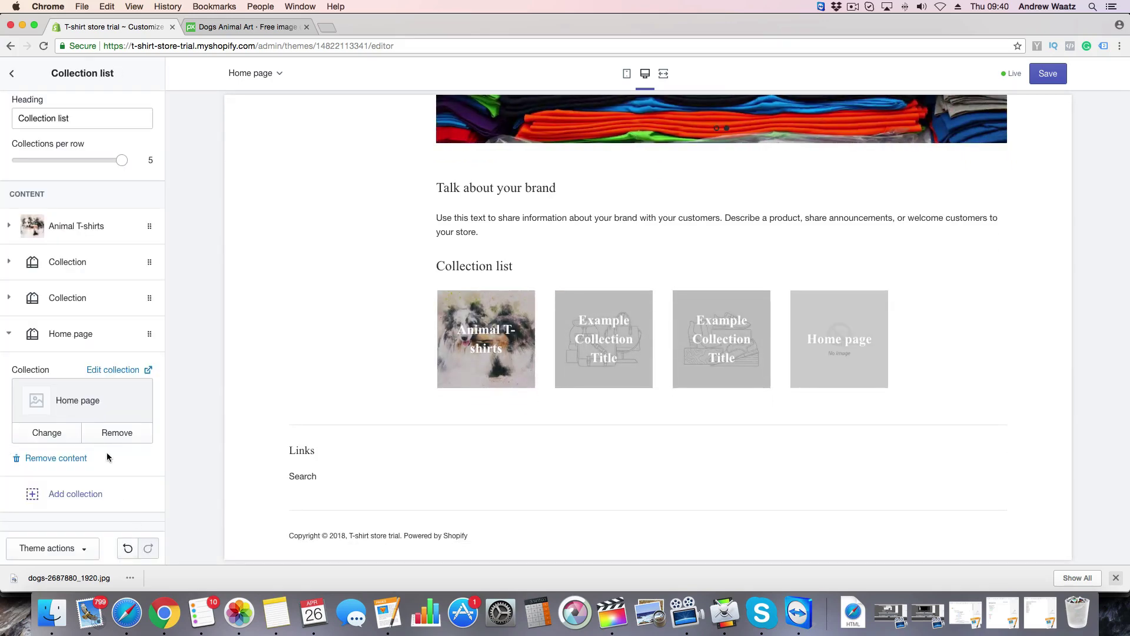
# Change the collection list section's heading to "Best Collections of T-shirts"
pyautogui.scroll(2, 108, 457)
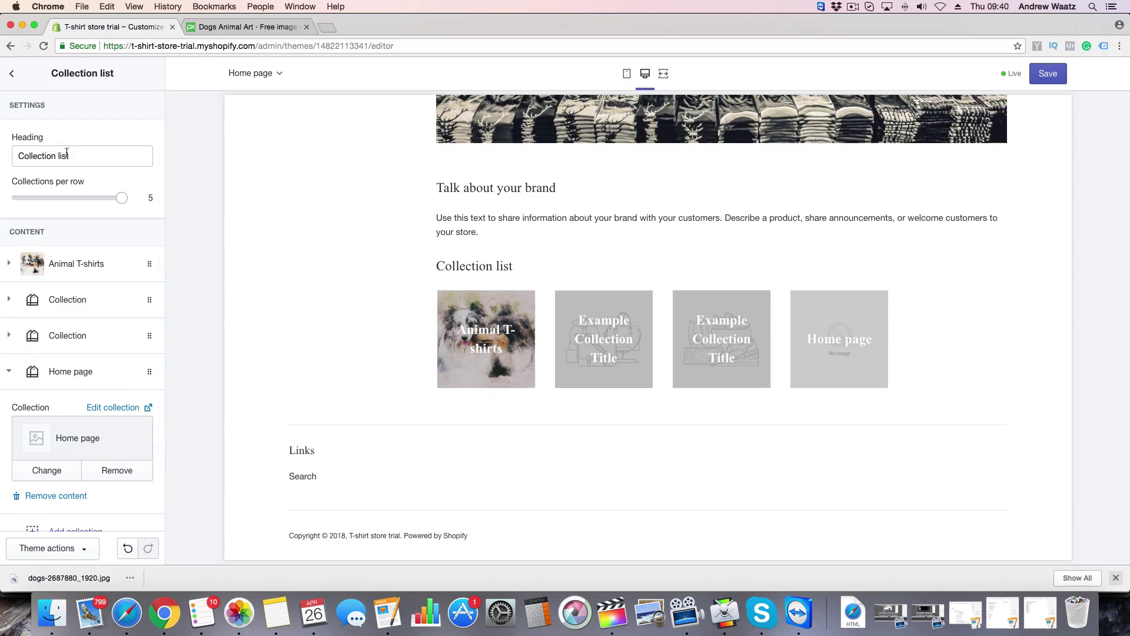
pyautogui.moveTo(83, 155); pyautogui.dragTo(14, 155)
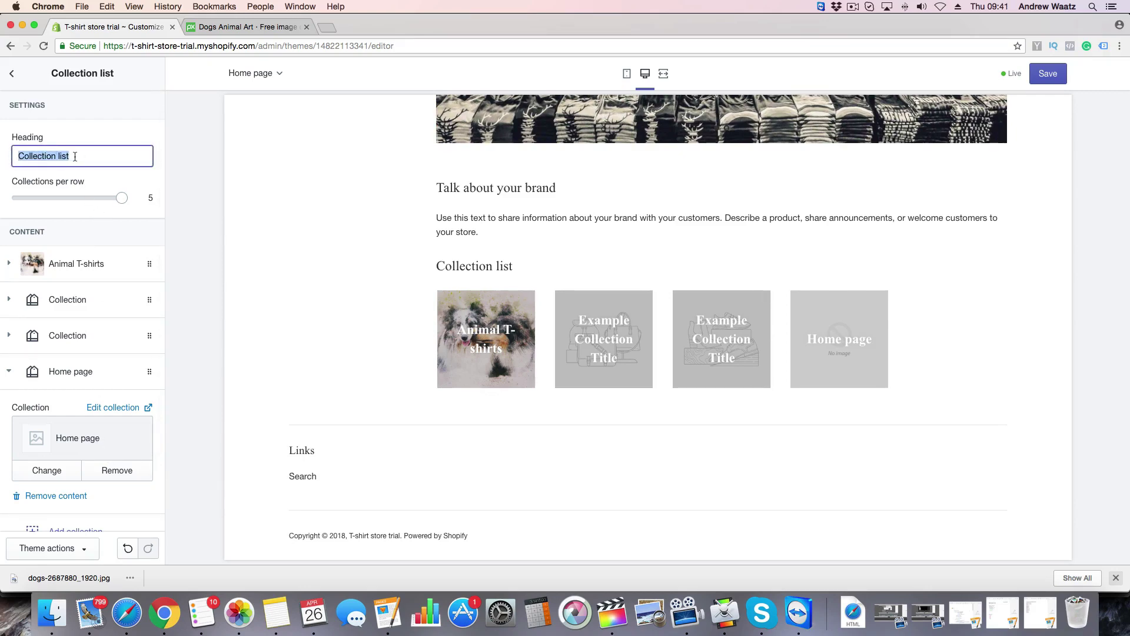
pyautogui.write('Best C')
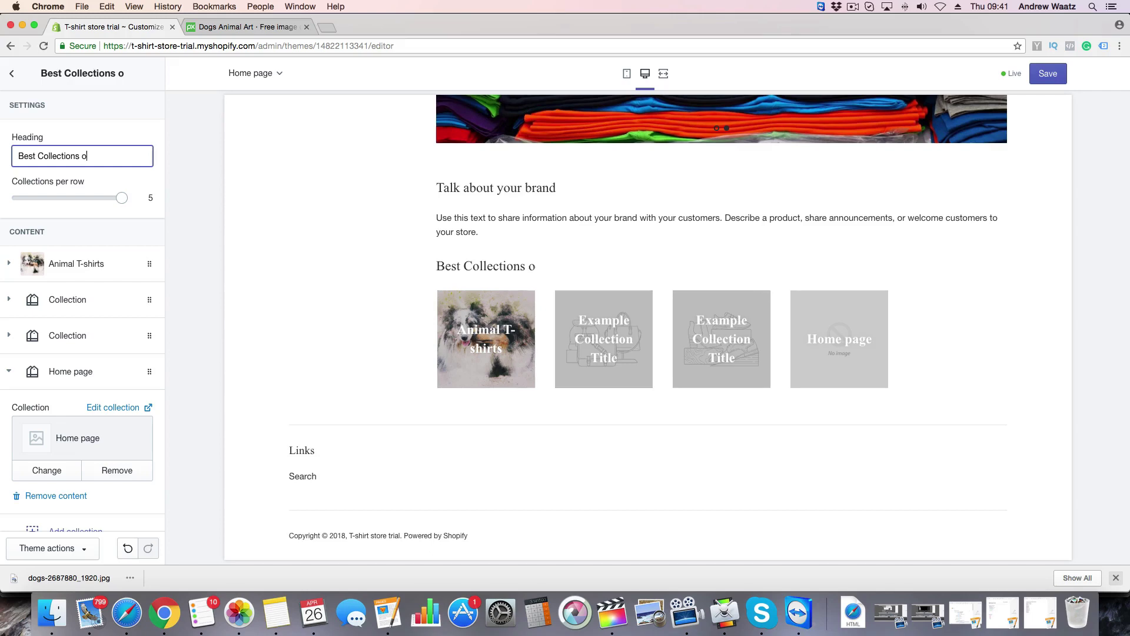
pyautogui.write('ollections of T-shirts')
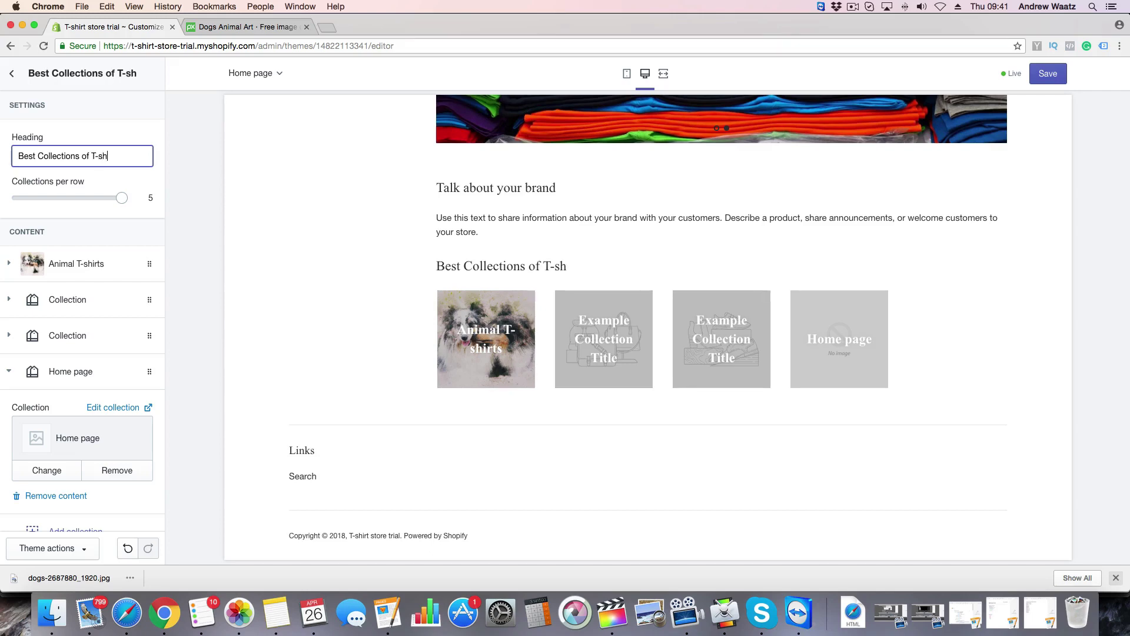